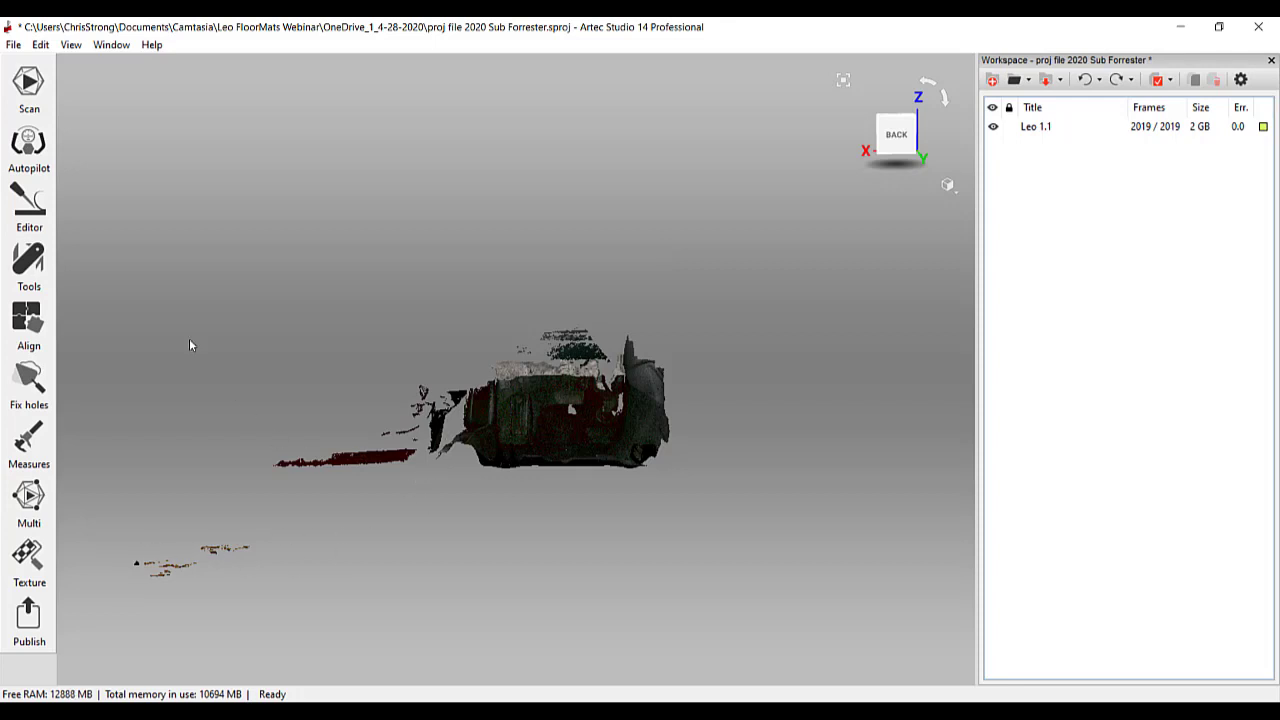
# With the Eraser's lasso selection, outline and erase the stray geometry beside the car floor scan
pyautogui.click(30, 208)
pyautogui.click(85, 243)
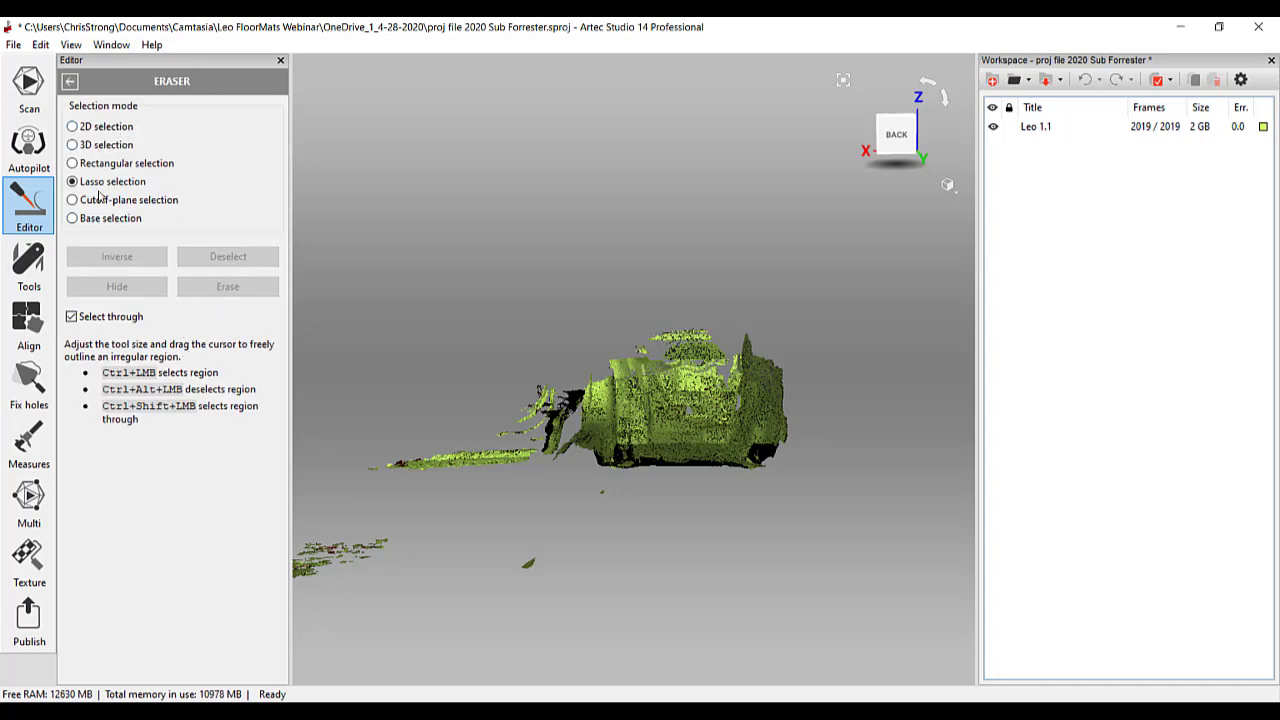
pyautogui.moveTo(433, 534)
pyautogui.mouseDown()
pyautogui.moveTo(609, 444)
pyautogui.moveTo(540, 471)
pyautogui.moveTo(572, 447)
pyautogui.moveTo(540, 471)
pyautogui.mouseUp()
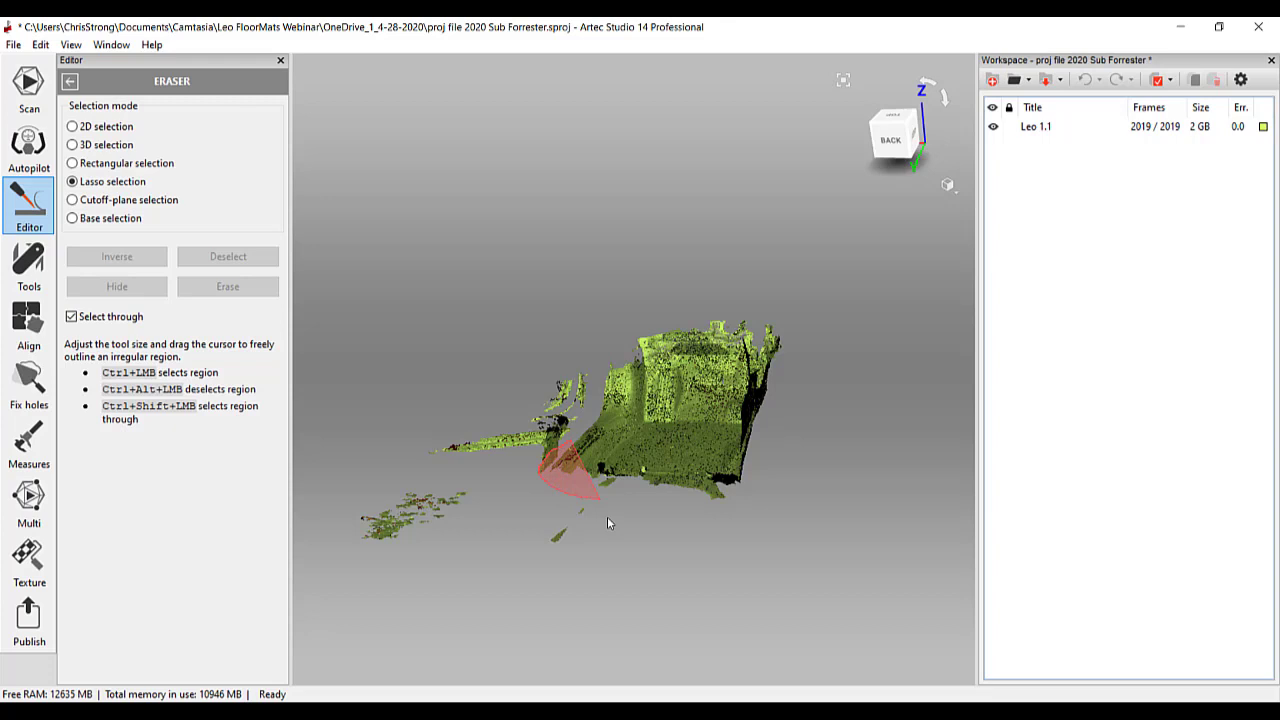
pyautogui.moveTo(607, 521)
pyautogui.keyDown('ctrl'); pyautogui.mouseDown()
pyautogui.moveTo(242, 468)
pyautogui.moveTo(434, 325)
pyautogui.moveTo(544, 325)
pyautogui.moveTo(598, 367)
pyautogui.moveTo(589, 409)
pyautogui.moveTo(550, 463)
pyautogui.moveTo(535, 470)
pyautogui.moveTo(485, 440)
pyautogui.mouseUp(); pyautogui.keyUp('ctrl')
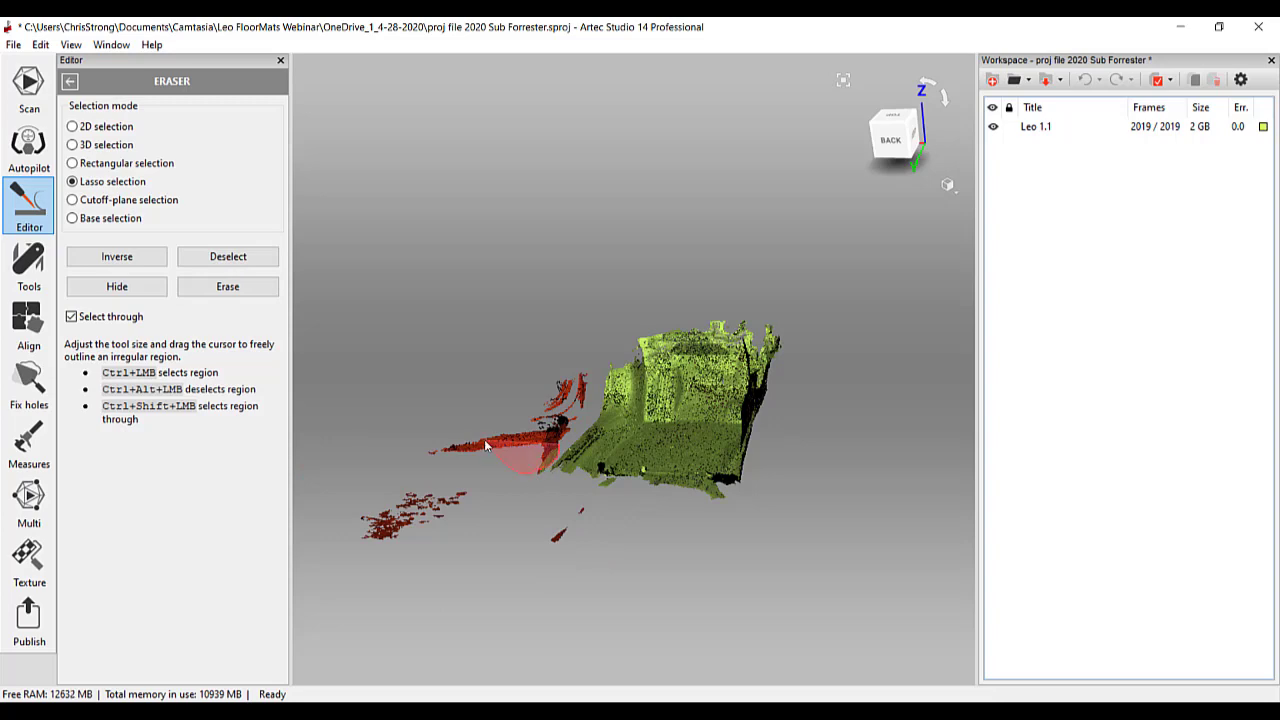
pyautogui.click(245, 287)
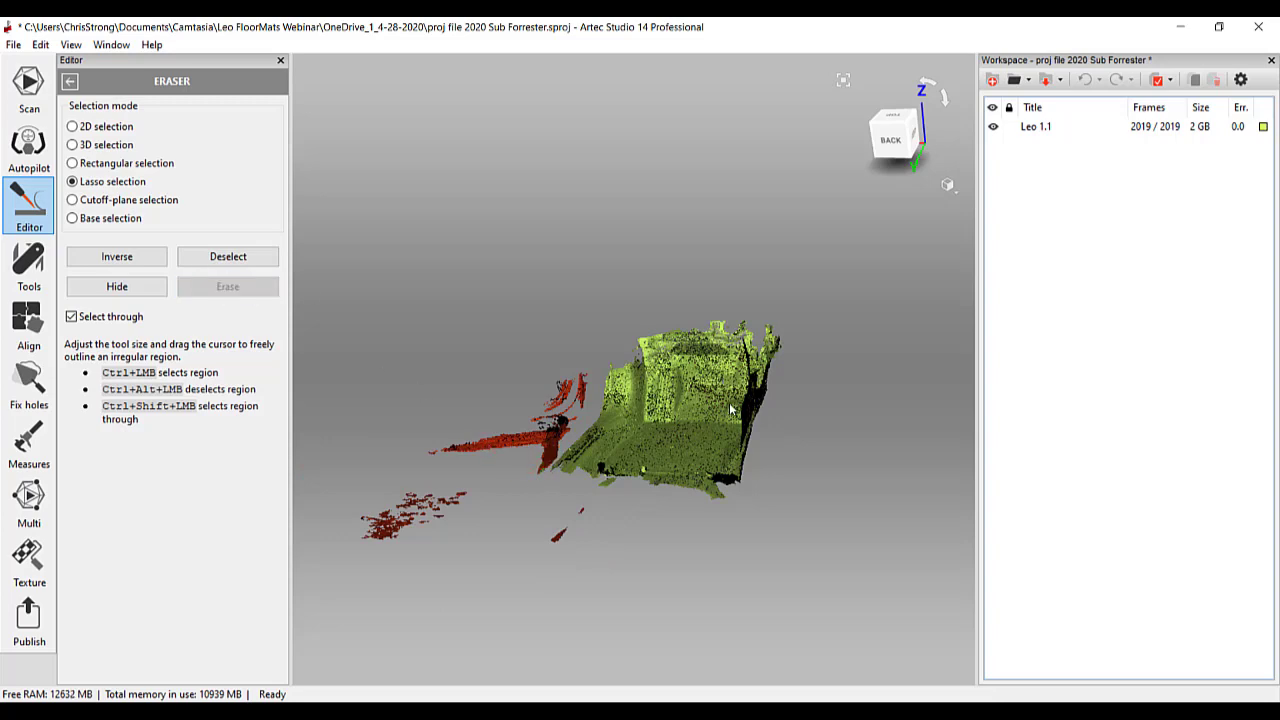
# Lasso and erase the small fragments along the scan's front edge and the floating patch above the footwell
pyautogui.moveTo(712, 427)
pyautogui.mouseDown()
pyautogui.moveTo(778, 438)
pyautogui.moveTo(793, 545)
pyautogui.moveTo(771, 543)
pyautogui.mouseUp()
pyautogui.moveTo(556, 463)
pyautogui.keyDown('ctrl'); pyautogui.mouseDown()
pyautogui.moveTo(779, 478)
pyautogui.moveTo(460, 477)
pyautogui.mouseUp(); pyautogui.keyUp('ctrl')
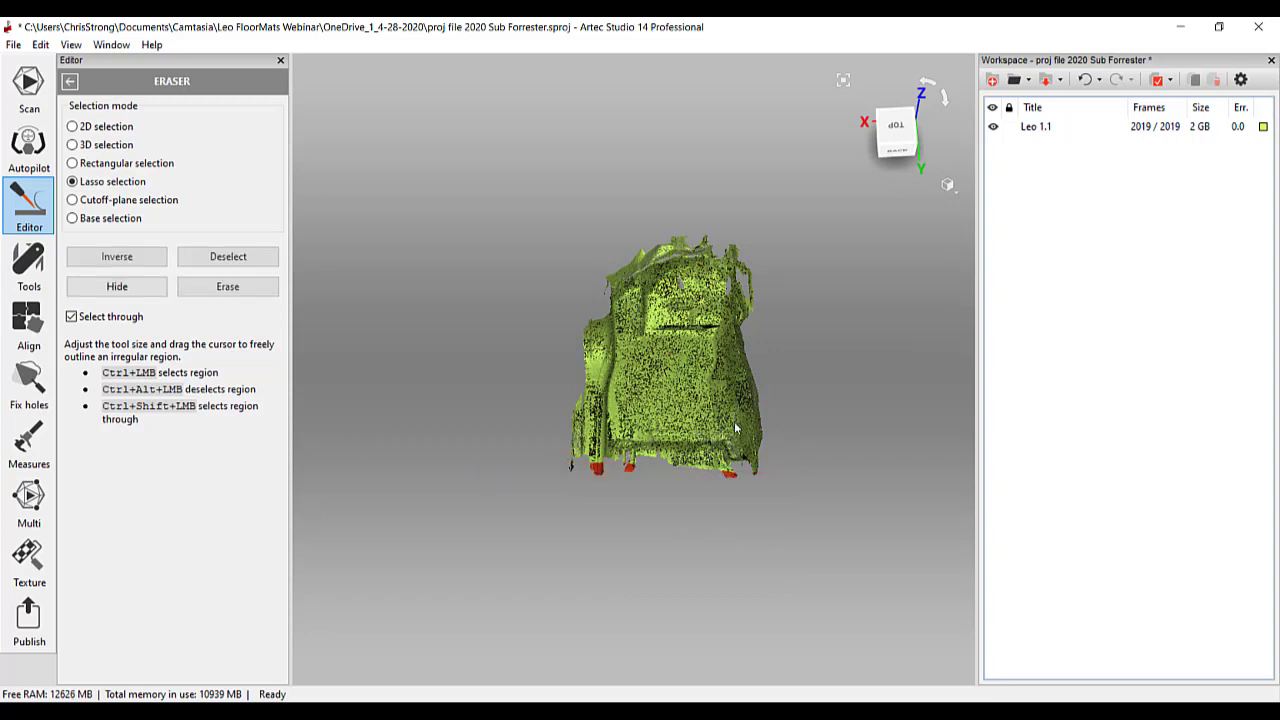
pyautogui.moveTo(738, 352)
pyautogui.mouseDown()
pyautogui.moveTo(734, 238)
pyautogui.moveTo(700, 316)
pyautogui.moveTo(733, 340)
pyautogui.moveTo(736, 368)
pyautogui.moveTo(640, 364)
pyautogui.moveTo(616, 325)
pyautogui.mouseUp()
pyautogui.click(234, 287)
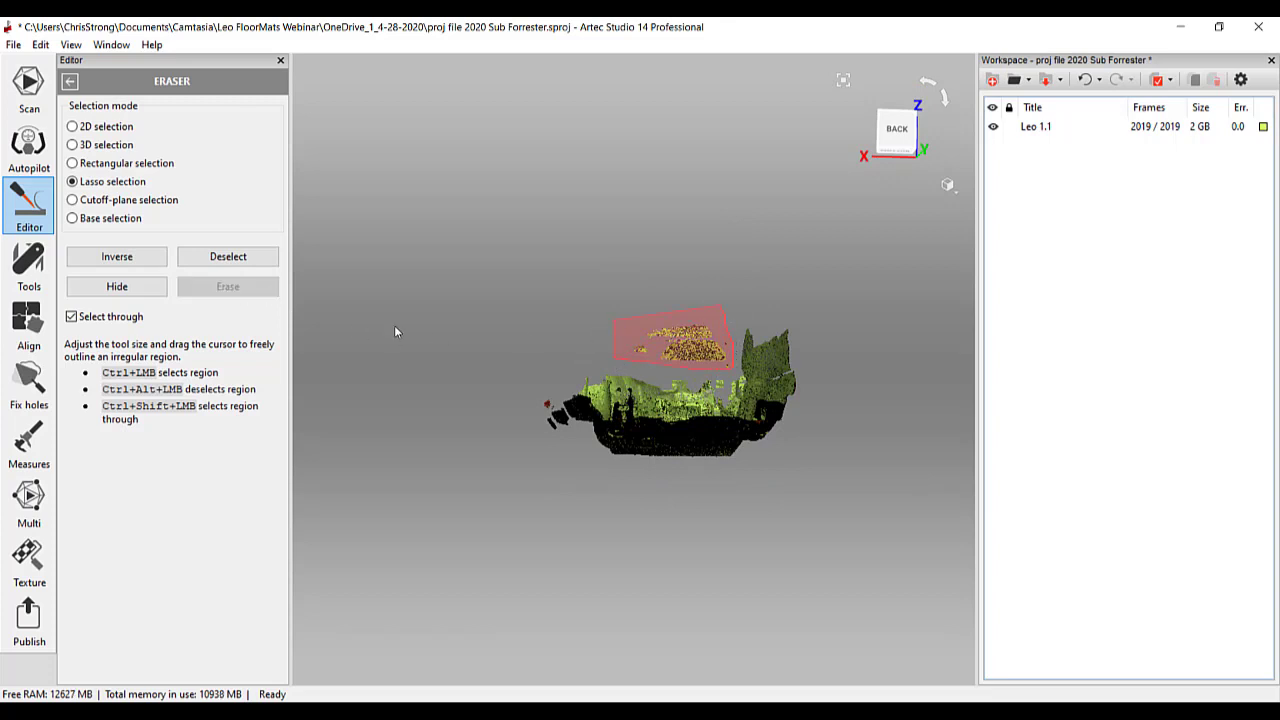
# Lasso and erase the leftover sliver beside the lower side edge of the footwell scan
pyautogui.moveTo(649, 459); pyautogui.dragTo(740, 545)
pyautogui.moveTo(571, 441)
pyautogui.keyDown('ctrl'); pyautogui.mouseDown()
pyautogui.moveTo(596, 475)
pyautogui.moveTo(561, 502)
pyautogui.moveTo(548, 410)
pyautogui.mouseUp(); pyautogui.keyUp('ctrl')
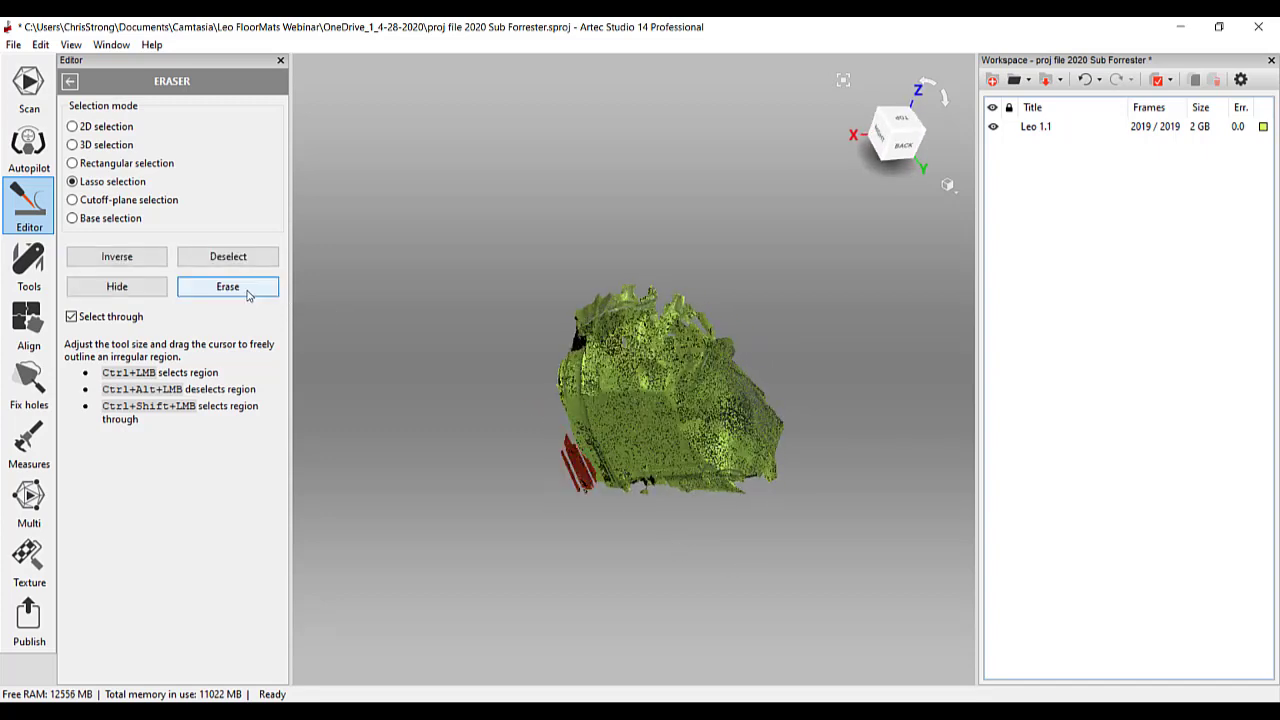
pyautogui.click(250, 287)
pyautogui.moveTo(838, 507); pyautogui.dragTo(879, 506)
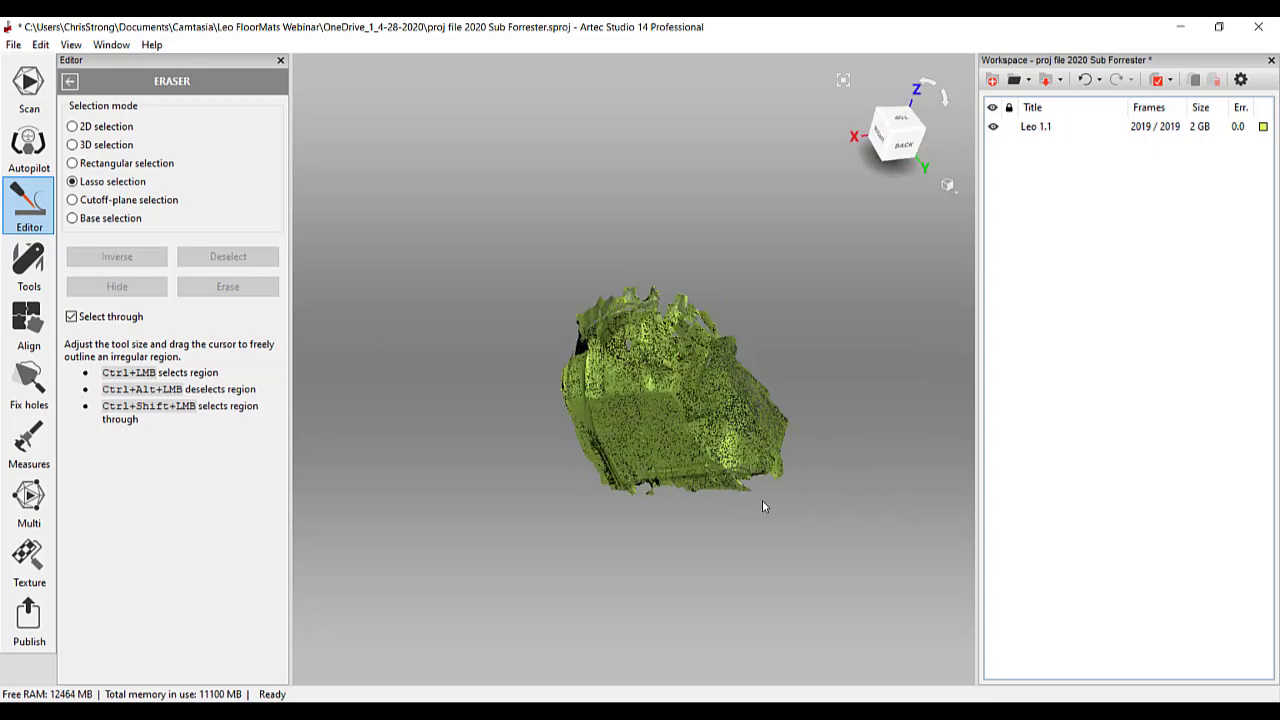
pyautogui.moveTo(762, 500); pyautogui.dragTo(576, 337)
pyautogui.moveTo(728, 362); pyautogui.dragTo(768, 325)
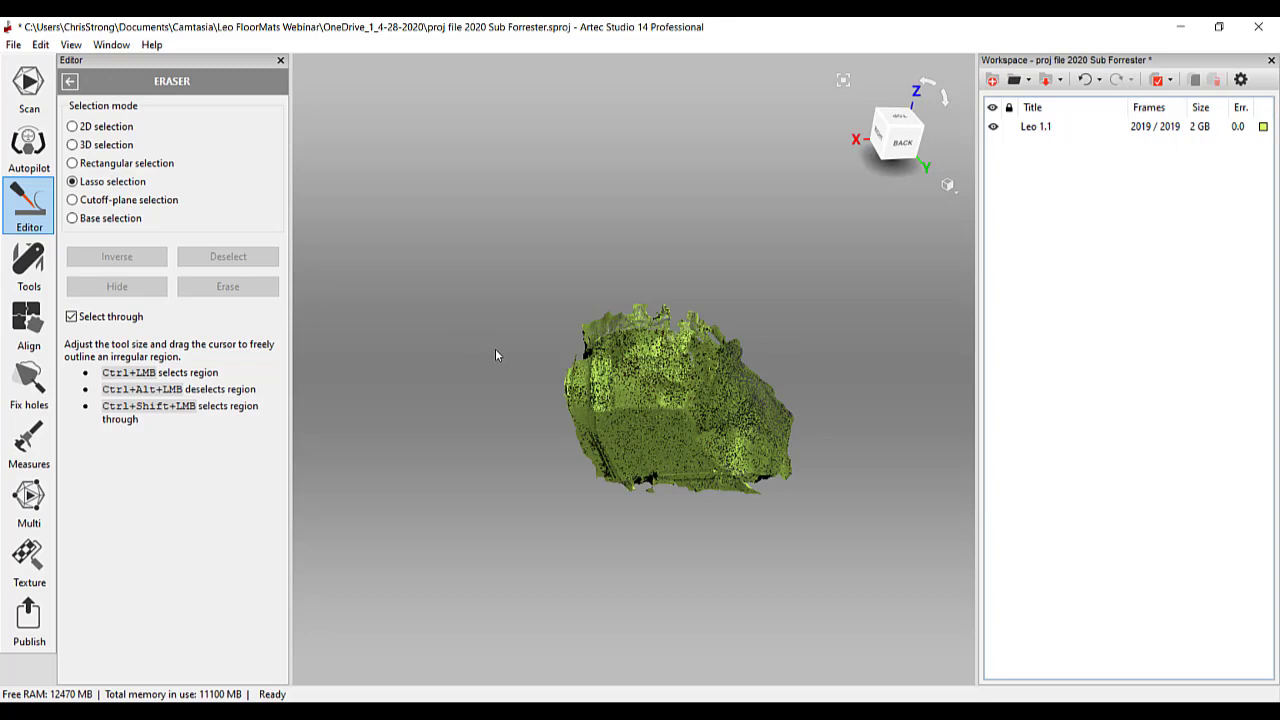
pyautogui.hotkey('ctrl', 'z')
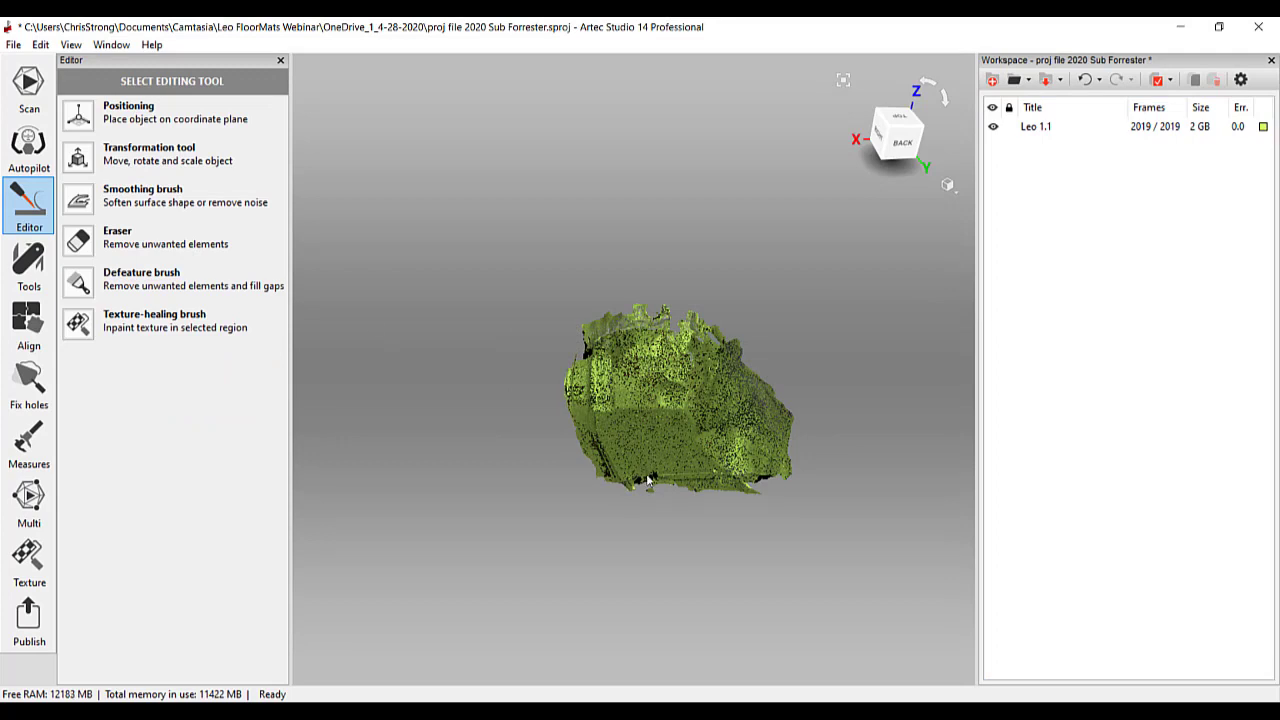
# Run Global registration on the cleaned Leo 1.1 scan
pyautogui.click(33, 275)
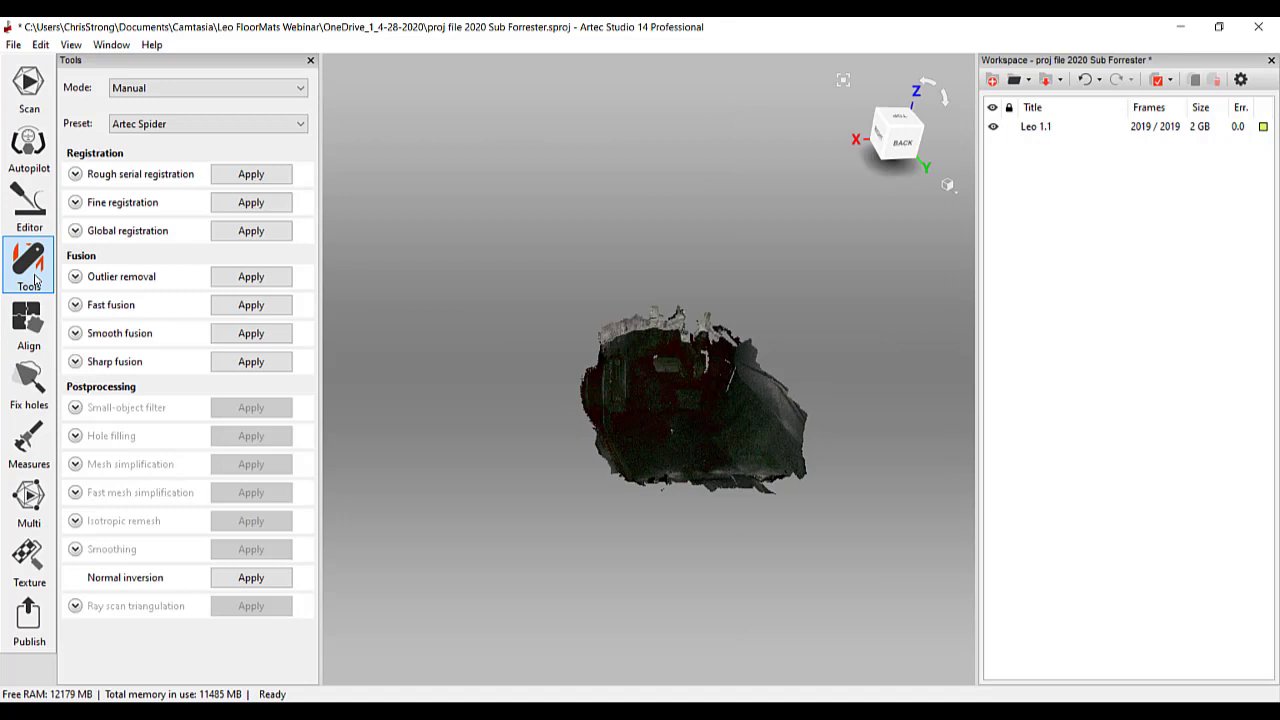
pyautogui.click(75, 230)
pyautogui.click(264, 334)
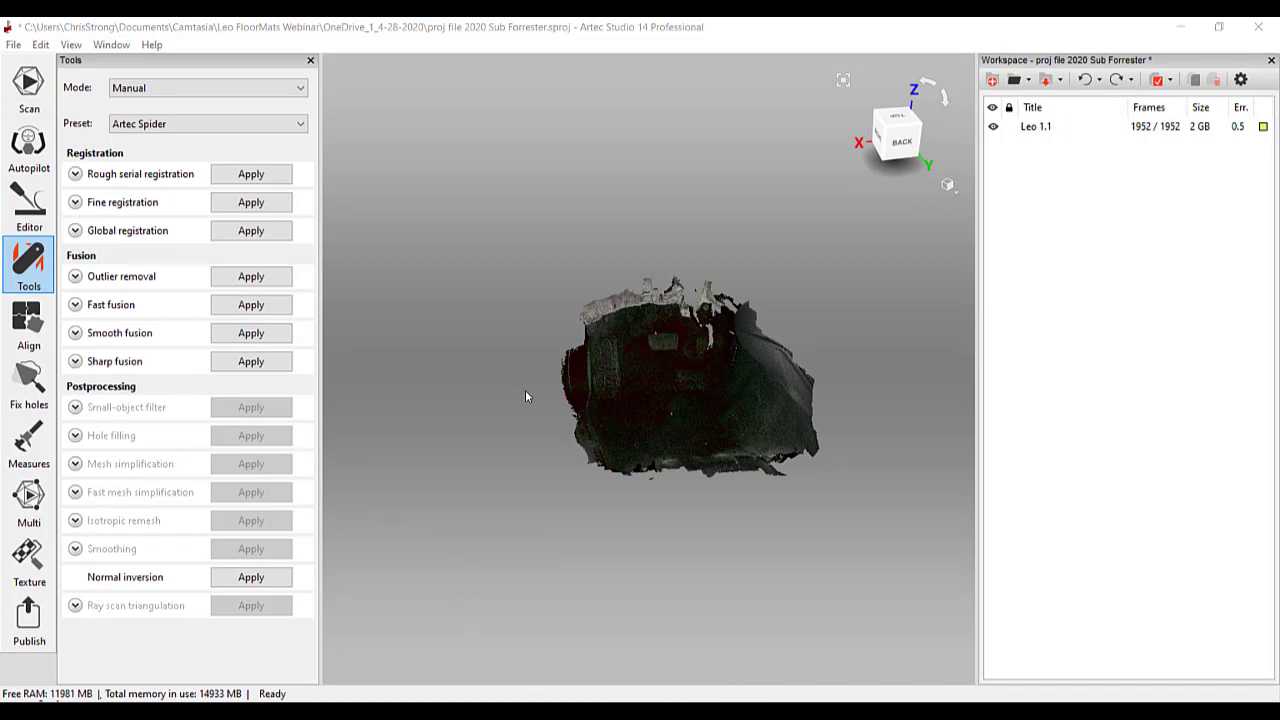
# With the Eraser's 2D selection, paint over and erase the ragged strip along the upper edge of the registered scan
pyautogui.scroll(3, 534, 416)
pyautogui.moveTo(758, 416); pyautogui.dragTo(671, 413, button='middle')
pyautogui.moveTo(670, 412); pyautogui.dragTo(446, 243)
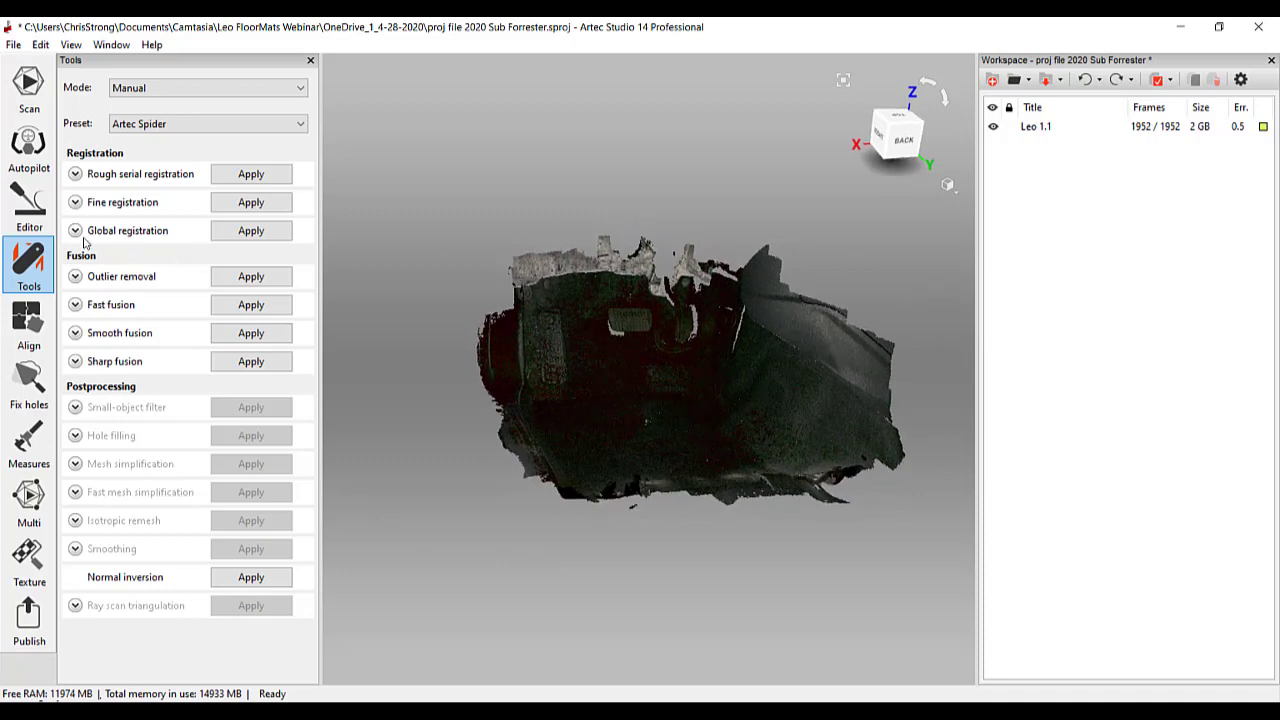
pyautogui.click(55, 216)
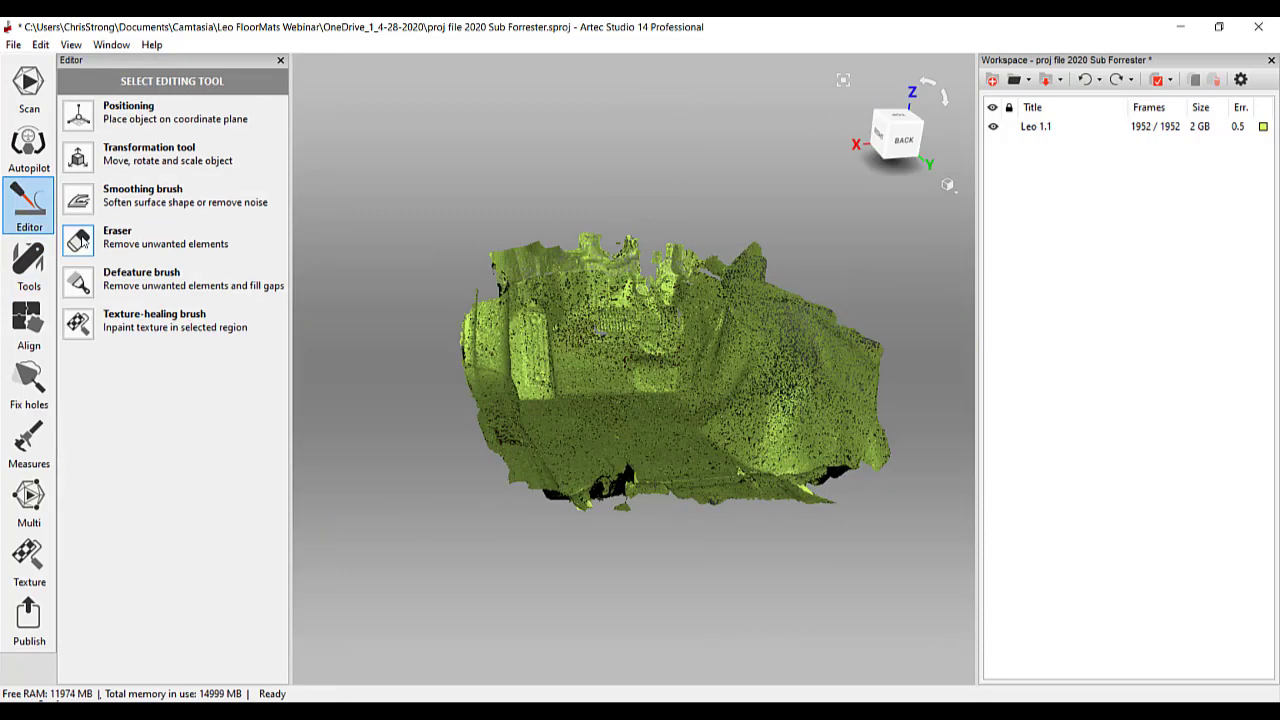
pyautogui.click(88, 238)
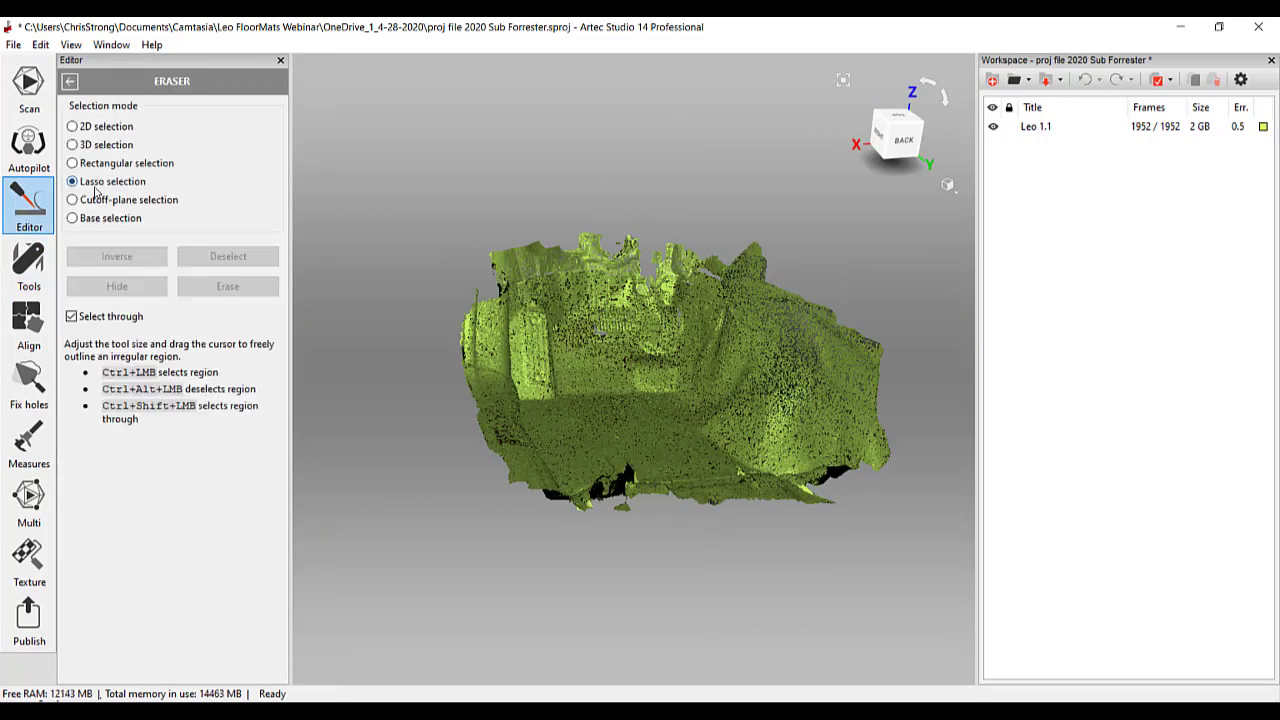
pyautogui.click(100, 128)
pyautogui.moveTo(487, 265)
pyautogui.keyDown('ctrl'); pyautogui.mouseDown()
pyautogui.moveTo(575, 245)
pyautogui.moveTo(670, 250)
pyautogui.moveTo(497, 248)
pyautogui.moveTo(545, 264)
pyautogui.moveTo(700, 265)
pyautogui.moveTo(560, 252)
pyautogui.mouseUp(); pyautogui.keyUp('ctrl')
pyautogui.click(227, 287)
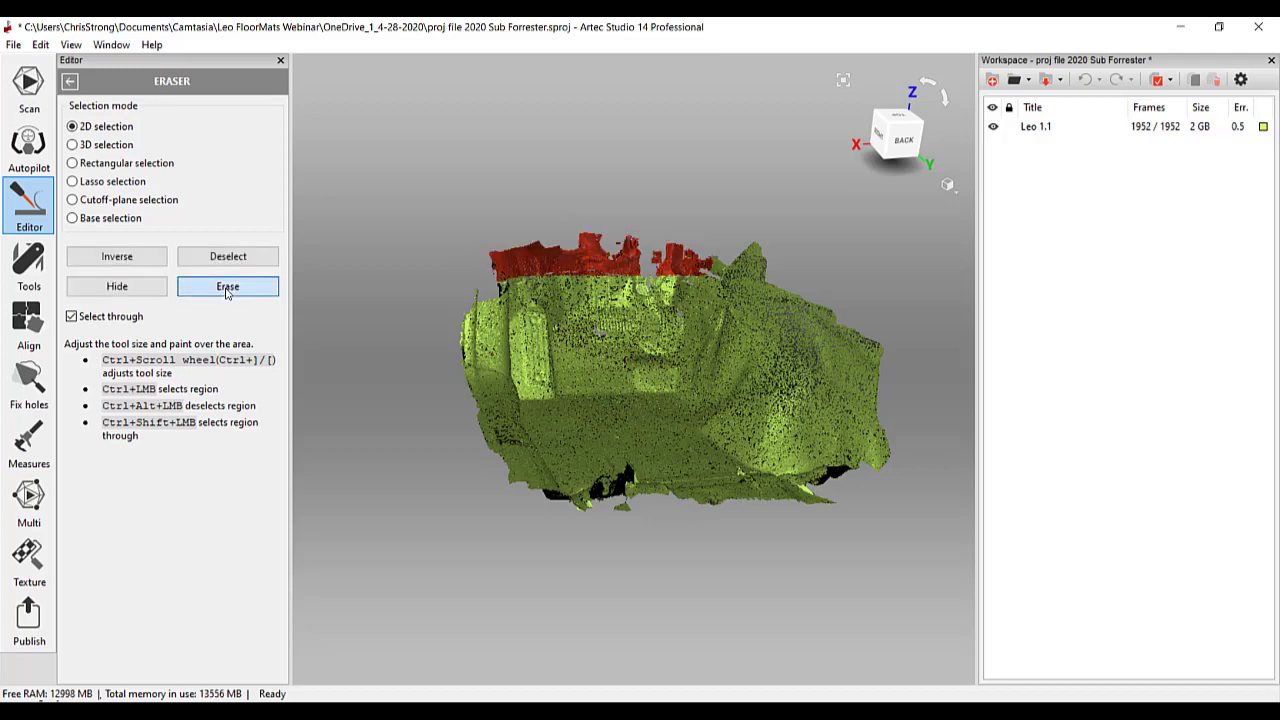
# Paint over and erase the two remaining pieces sticking up from the scan's upper edge
pyautogui.moveTo(739, 364); pyautogui.dragTo(781, 364)
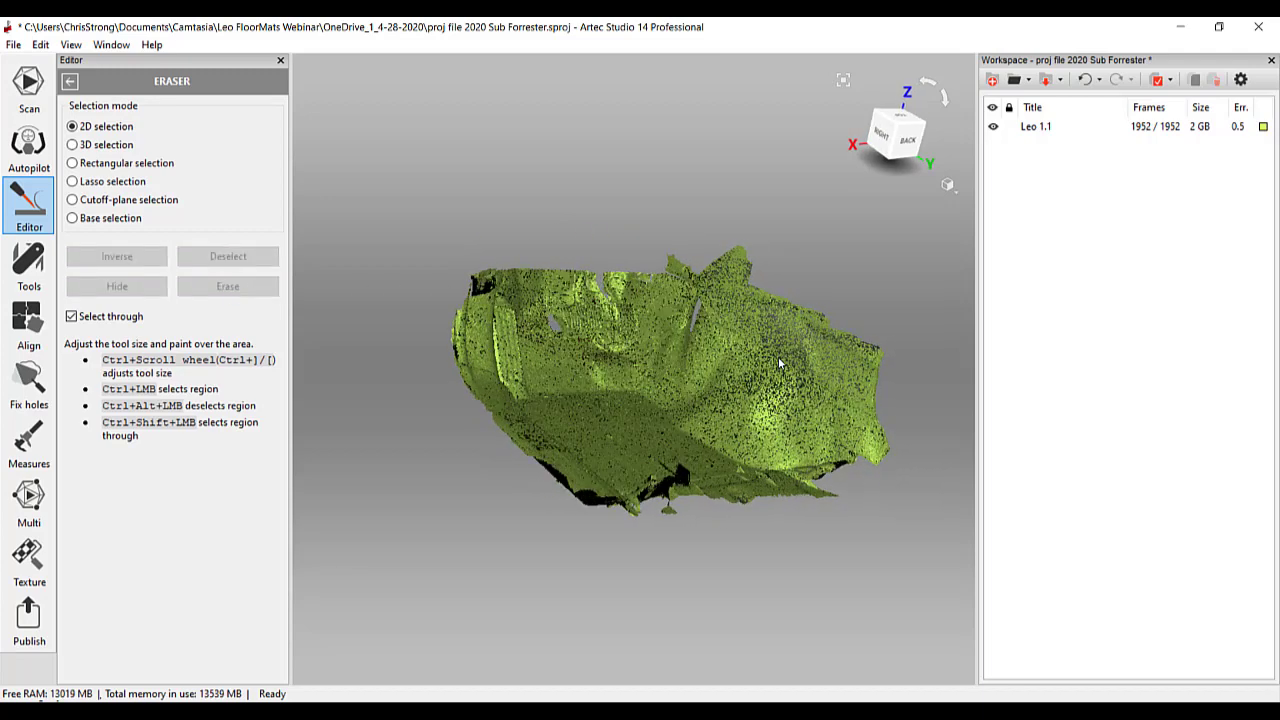
pyautogui.keyDown('ctrl'); pyautogui.moveTo(676, 251); pyautogui.dragTo(766, 270); pyautogui.keyUp('ctrl')
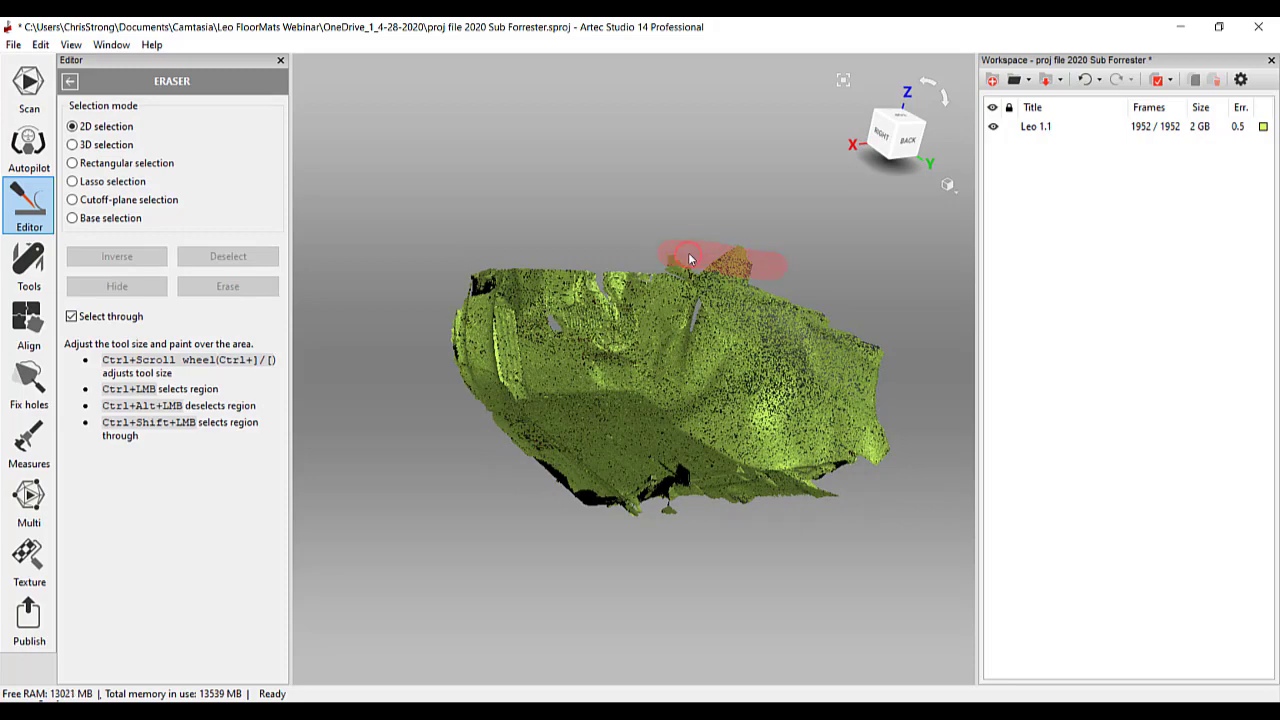
pyautogui.click(228, 286)
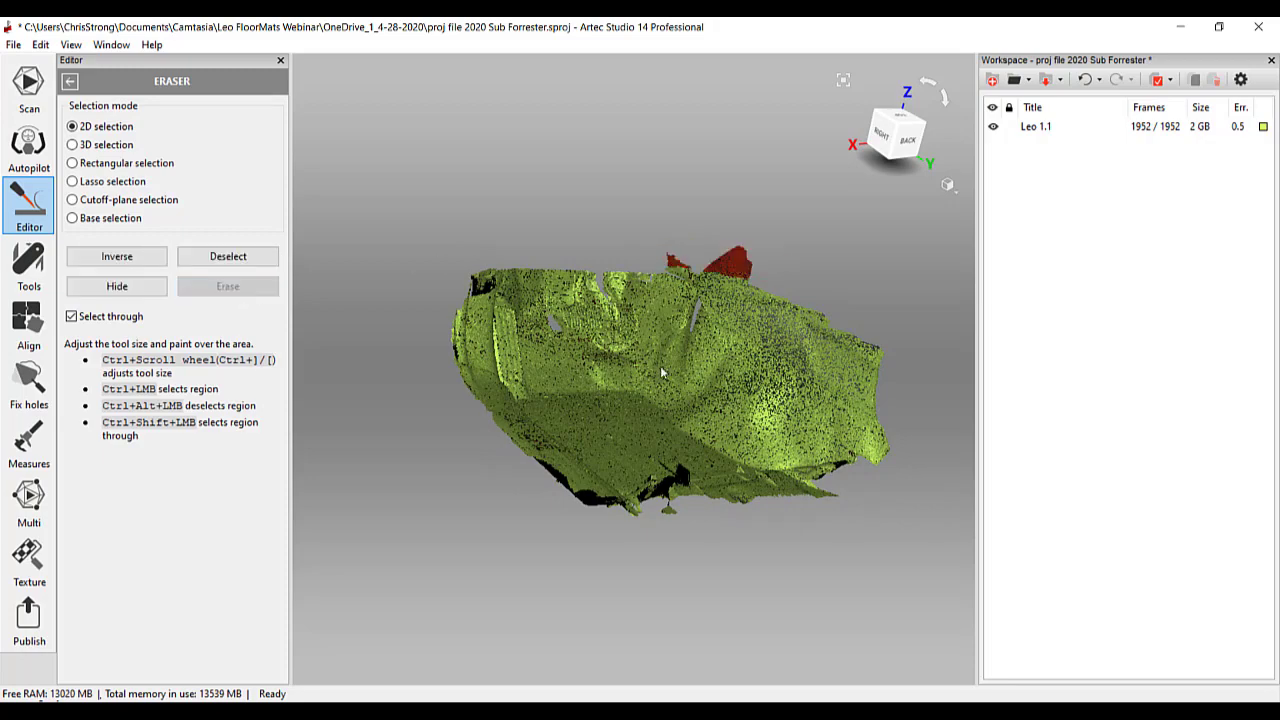
# Run Fast fusion on the trimmed Leo 1.1 scan and open the export options for the fused mesh
pyautogui.moveTo(660, 365)
pyautogui.mouseDown()
pyautogui.moveTo(626, 360)
pyautogui.moveTo(550, 404)
pyautogui.moveTo(580, 388)
pyautogui.moveTo(728, 404)
pyautogui.moveTo(690, 398)
pyautogui.mouseUp()
pyautogui.click(40, 274)
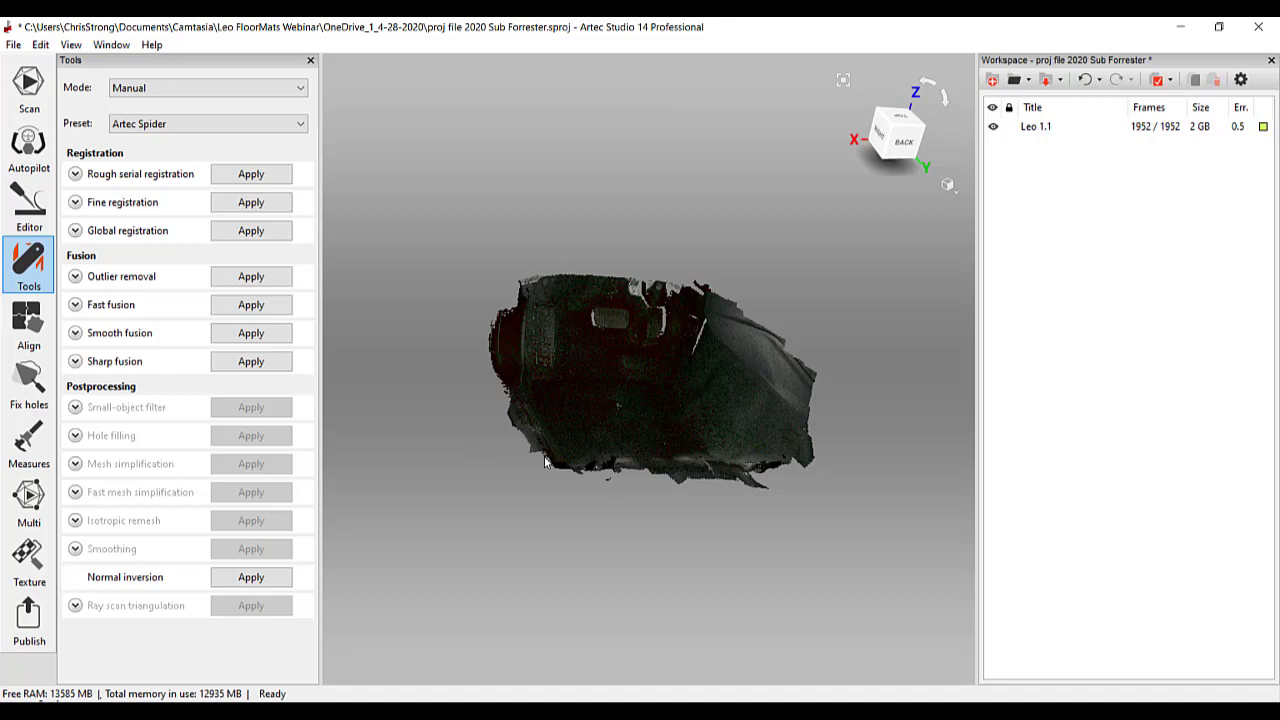
pyautogui.moveTo(545, 460); pyautogui.dragTo(466, 412)
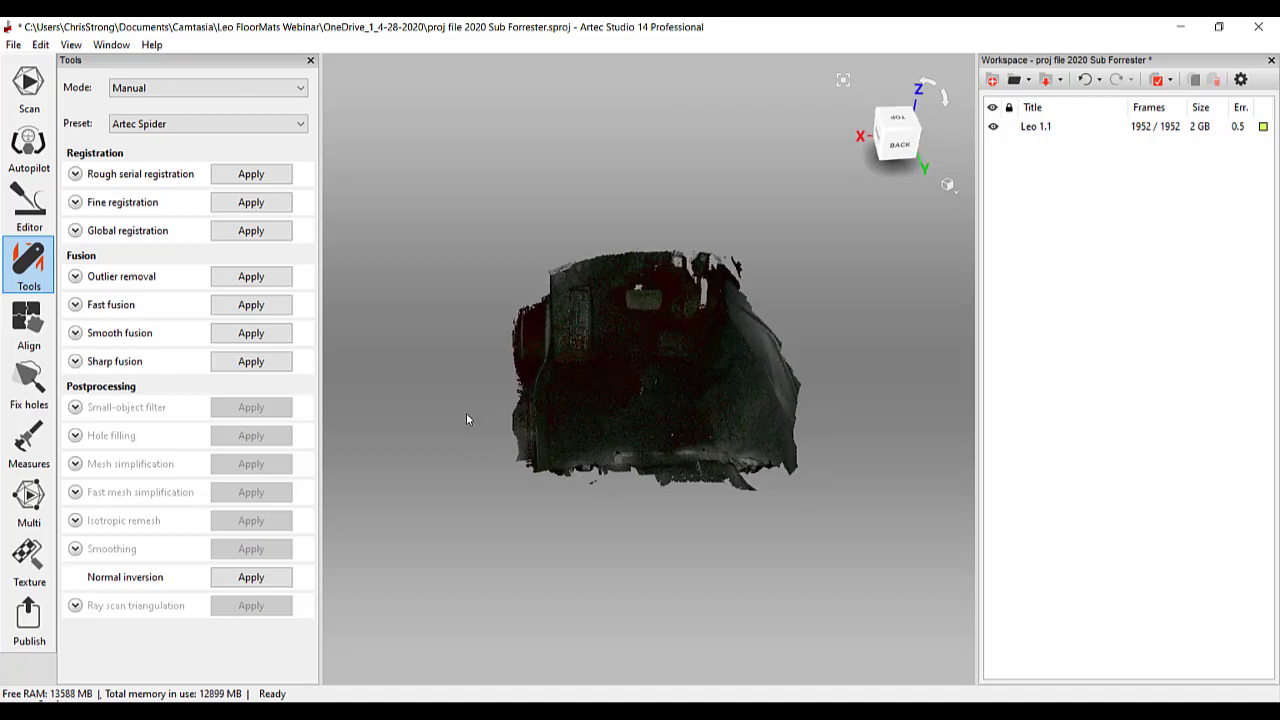
pyautogui.click(226, 306)
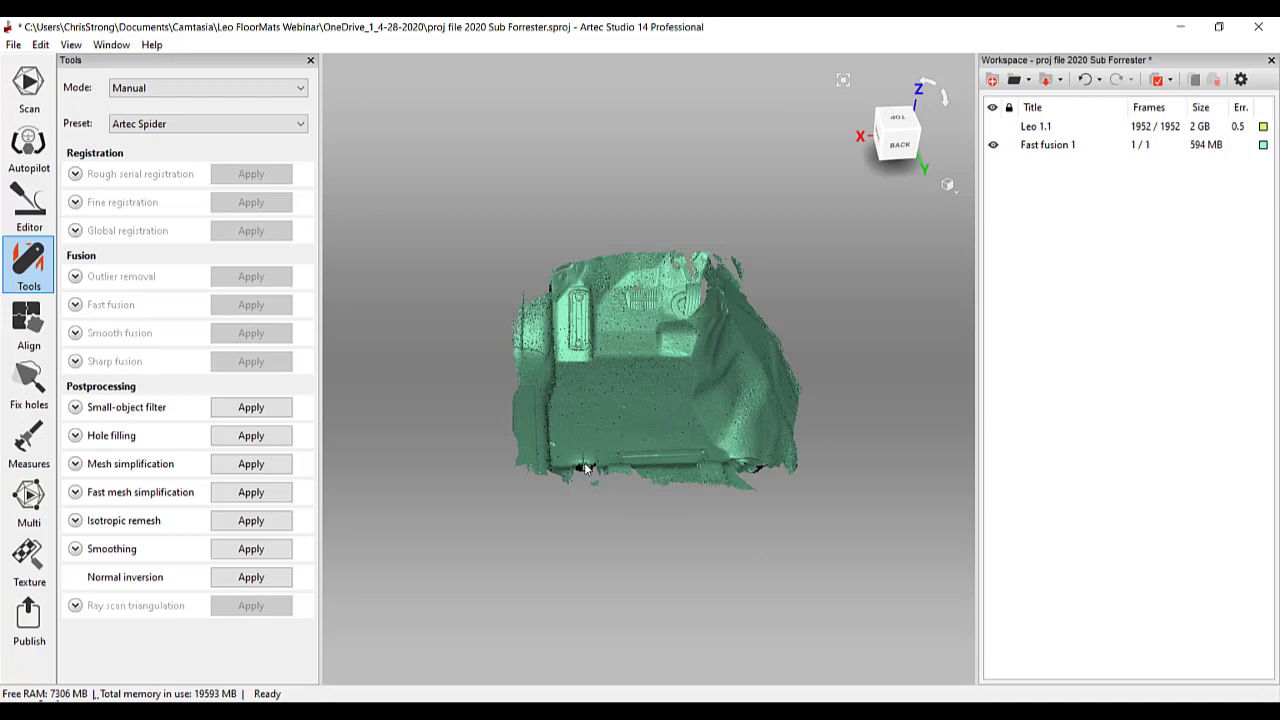
pyautogui.click(13, 44)
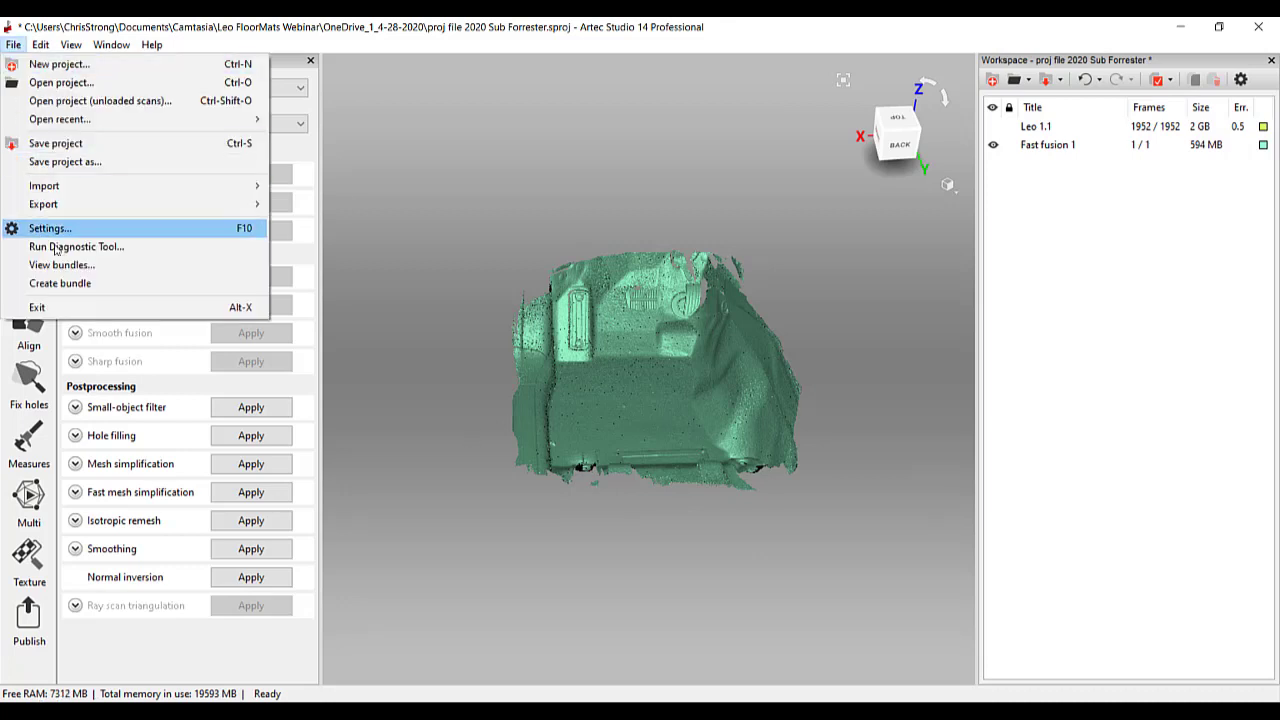
pyautogui.moveTo(70, 207)
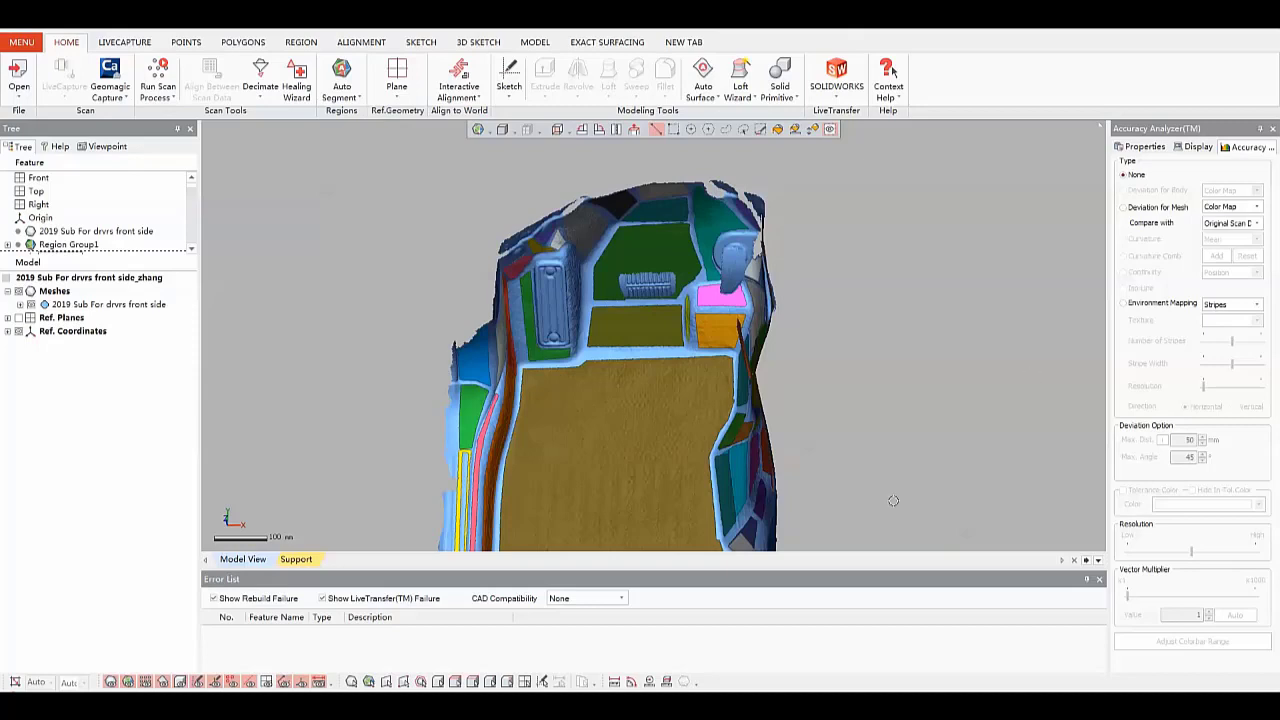
# In Geomagic Design X, start a Loft Wizard on the small region above the main floor, turn its path and fit the sections to the region
pyautogui.click(535, 42)
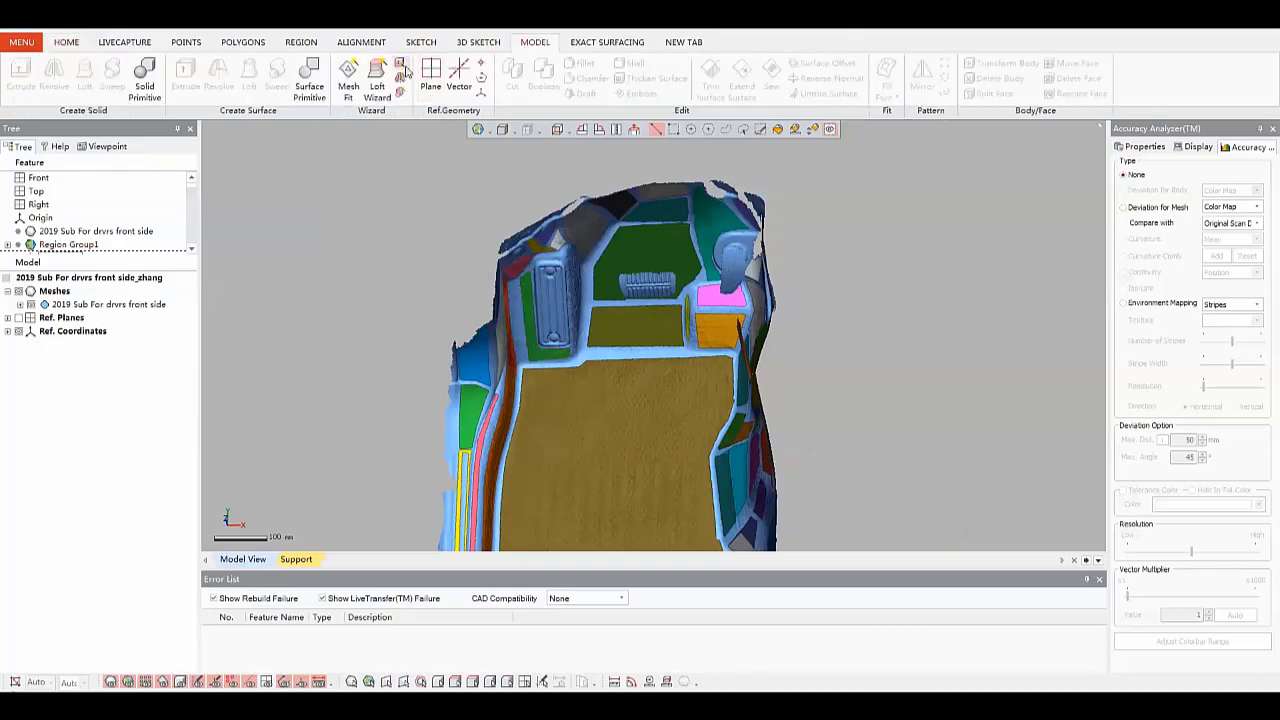
pyautogui.click(377, 80)
pyautogui.click(600, 328)
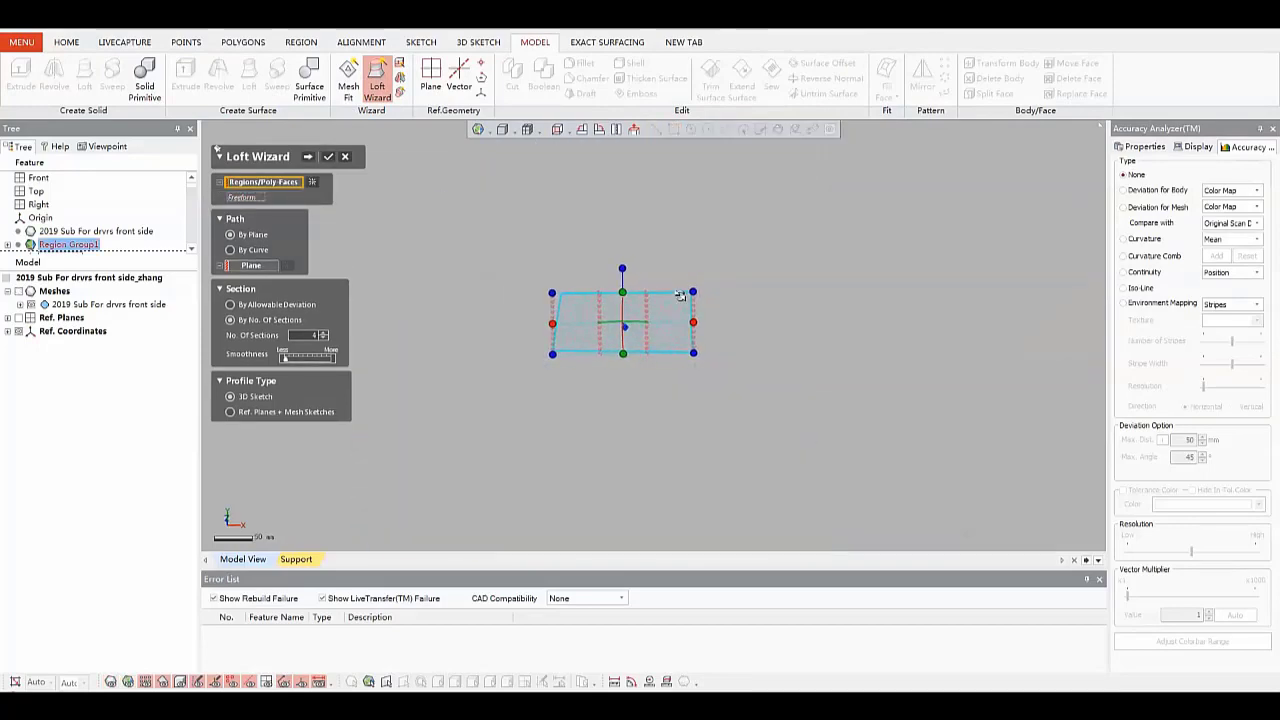
pyautogui.moveTo(661, 301); pyautogui.dragTo(604, 345, button='right')
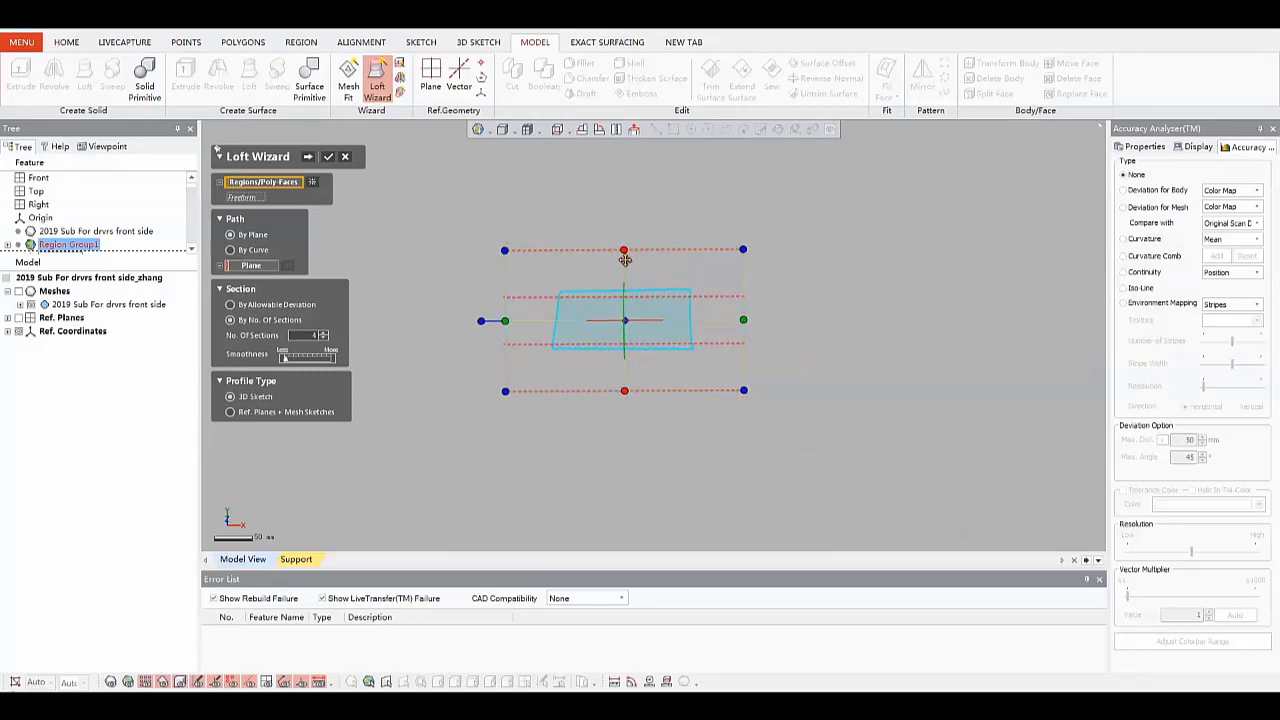
pyautogui.moveTo(624, 250); pyautogui.dragTo(624, 292)
pyautogui.moveTo(624, 390); pyautogui.dragTo(624, 349)
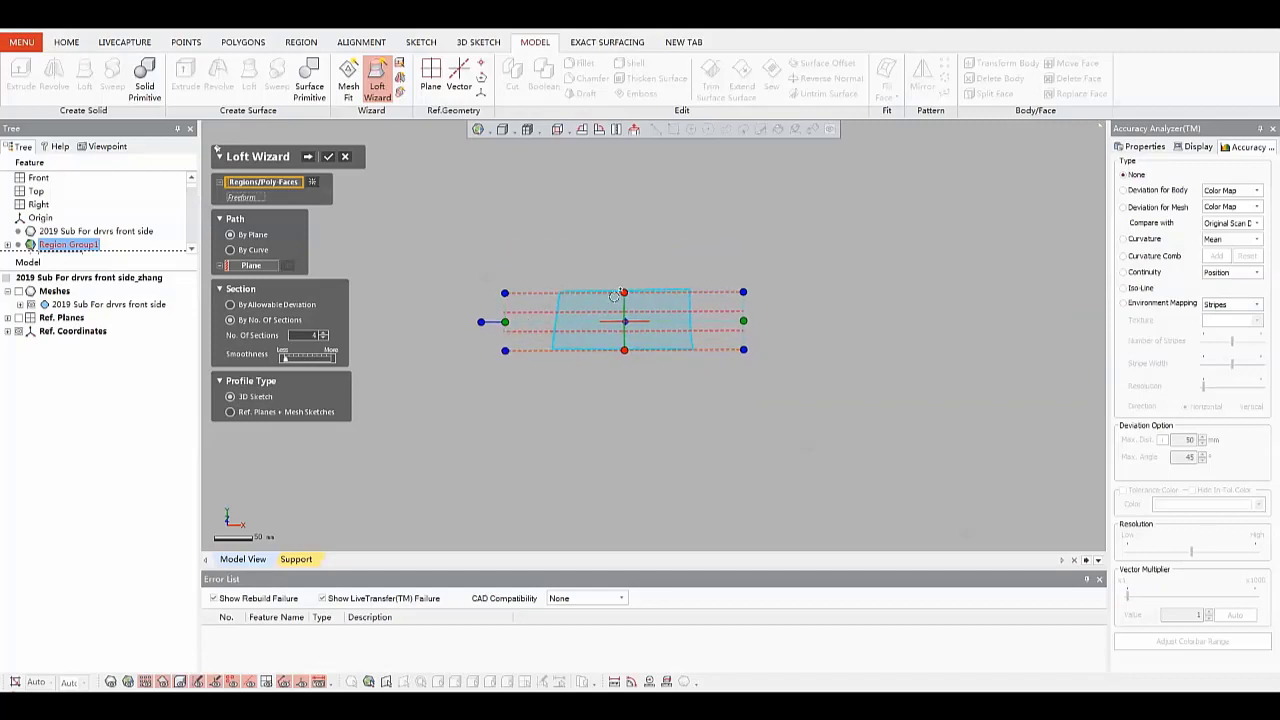
# Preview the loft, set 9 spline points, check its body deviation with a color map and create the surface
pyautogui.click(328, 158)
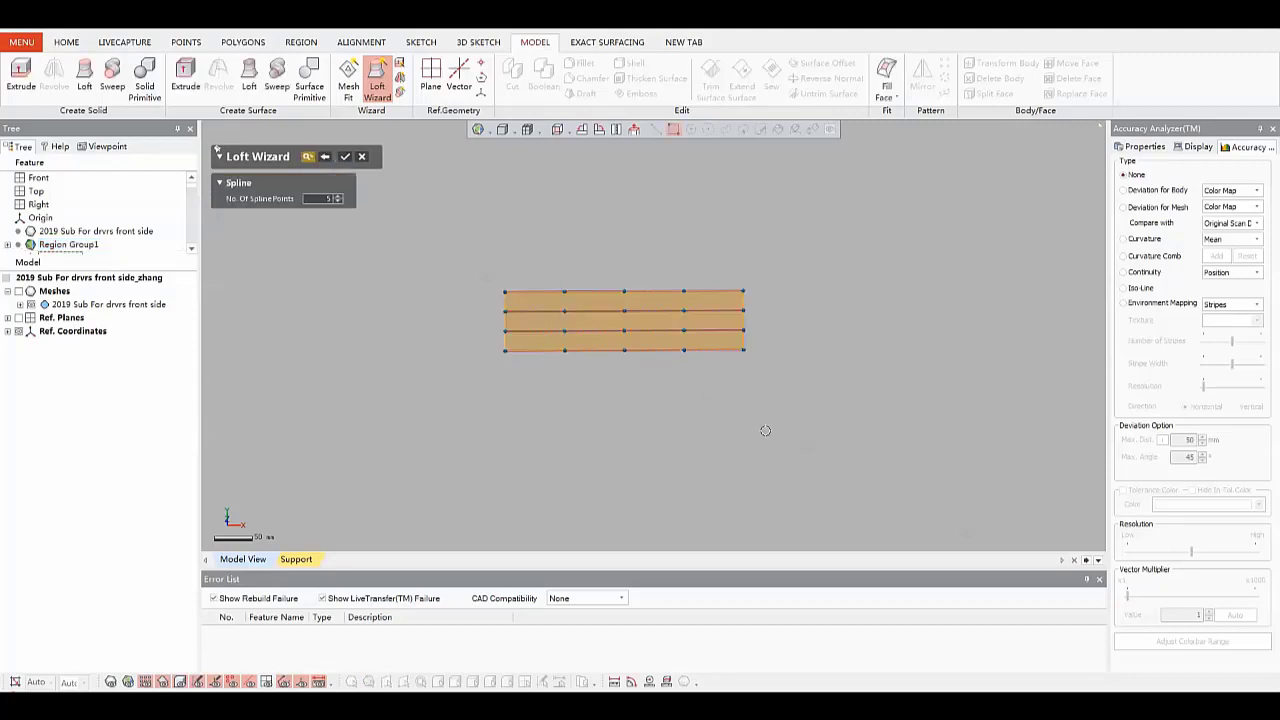
pyautogui.click(336, 202)
pyautogui.click(1124, 190)
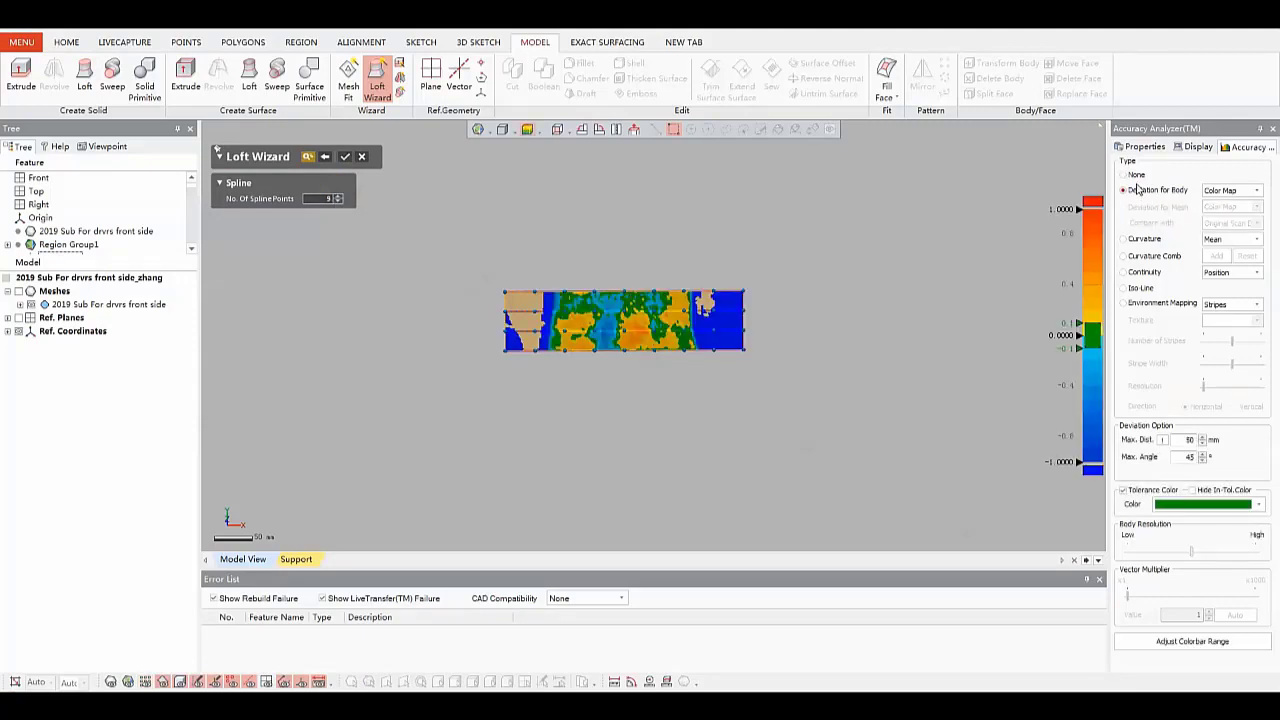
pyautogui.click(1133, 176)
pyautogui.click(345, 157)
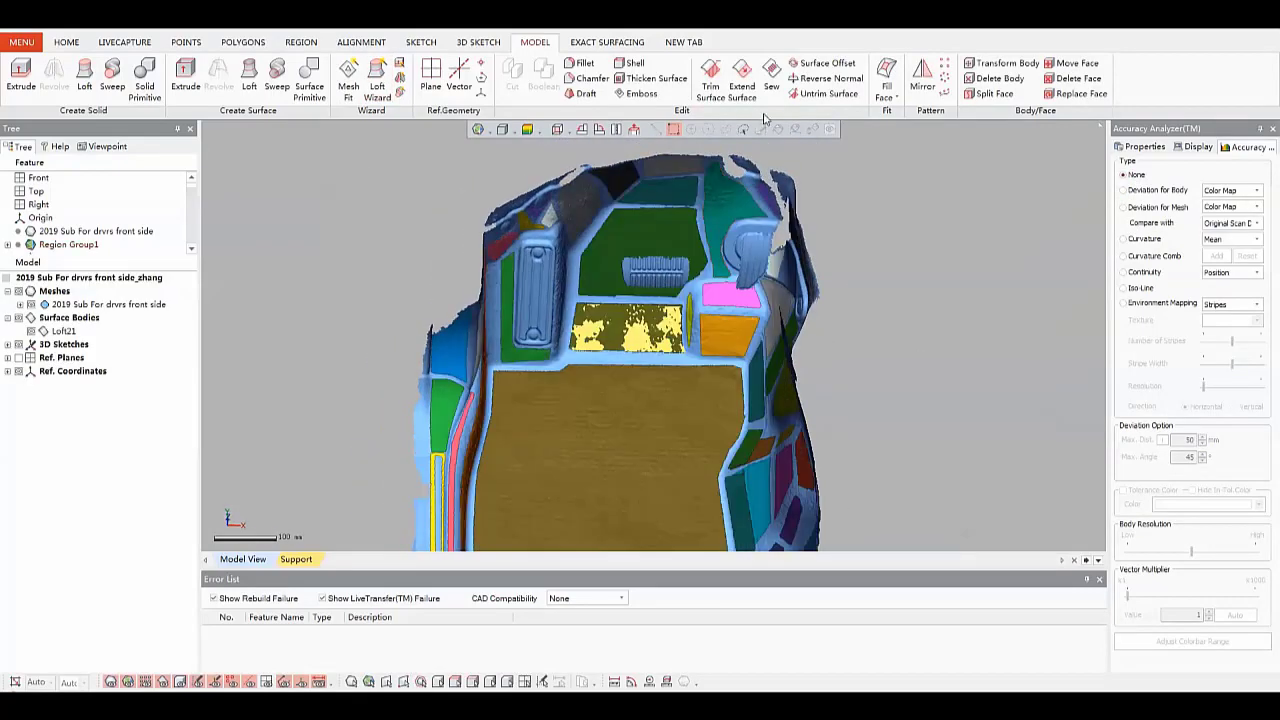
# Extend the new loft surface linearly by a distance of 50 mm on all sides
pyautogui.click(742, 85)
pyautogui.click(634, 321)
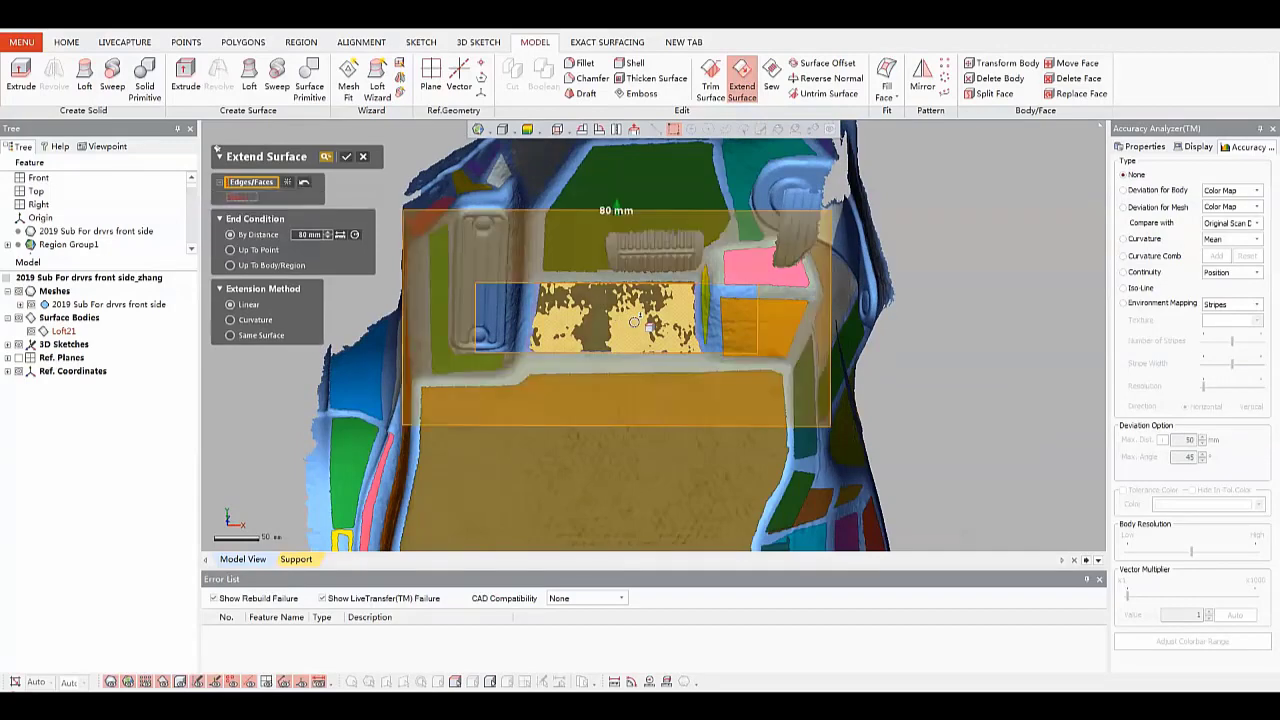
pyautogui.moveTo(617, 205); pyautogui.dragTo(621, 236)
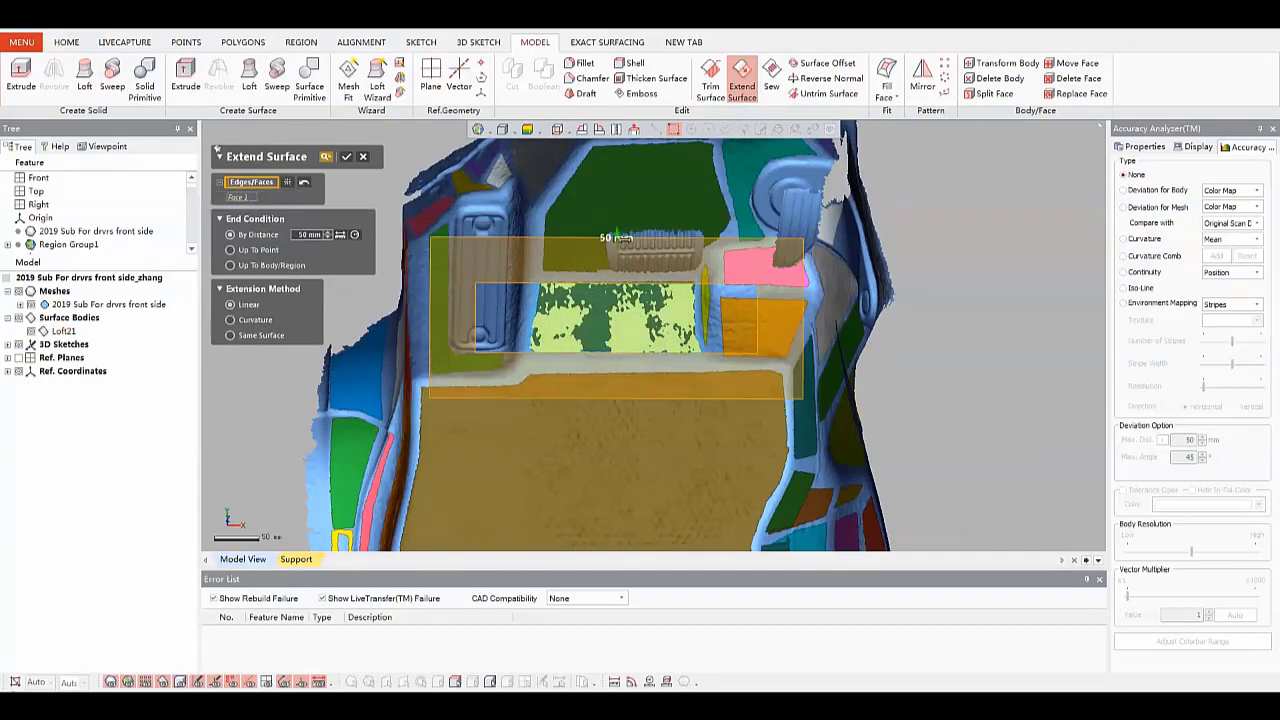
pyautogui.press('Return')
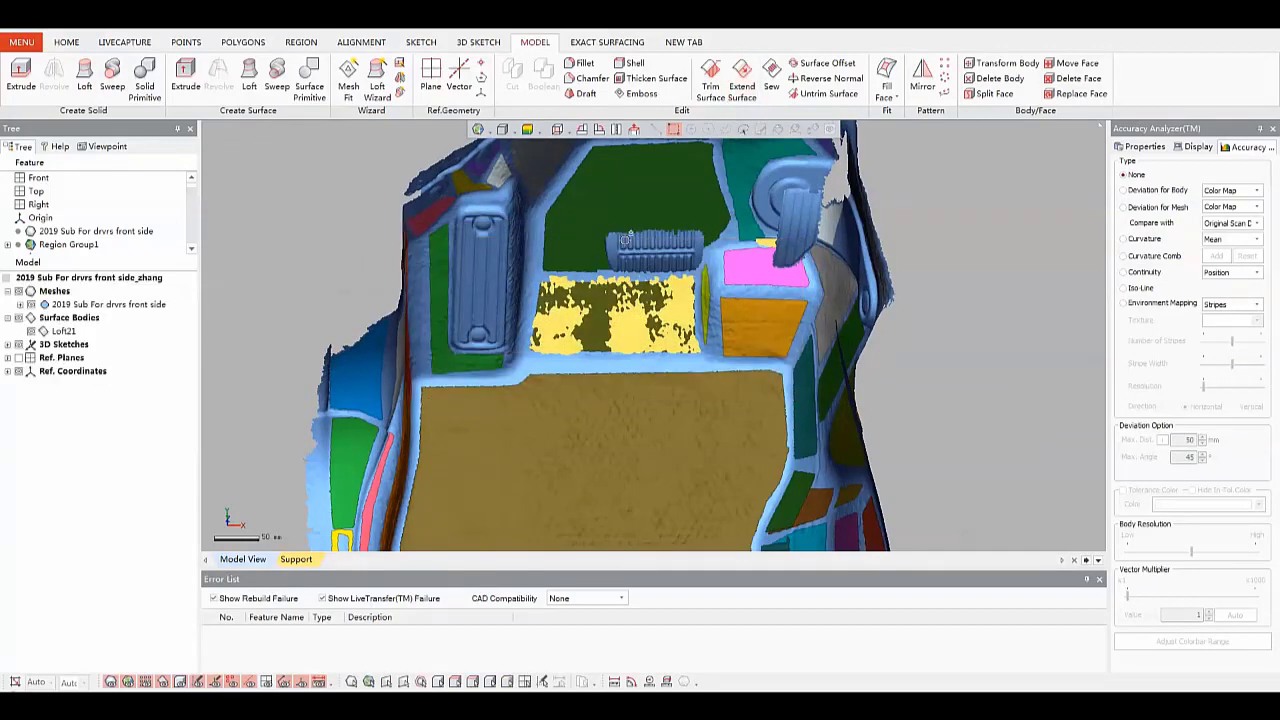
# Hide the scan mesh so that only the lofted surface bodies are displayed
pyautogui.hotkey('ctrl', '1')
pyautogui.hotkey('ctrl', '1')
pyautogui.scroll(-3, 658, 305)
pyautogui.keyDown('ctrl'); pyautogui.moveTo(657, 309); pyautogui.dragTo(661, 335, button='right'); pyautogui.keyUp('ctrl')
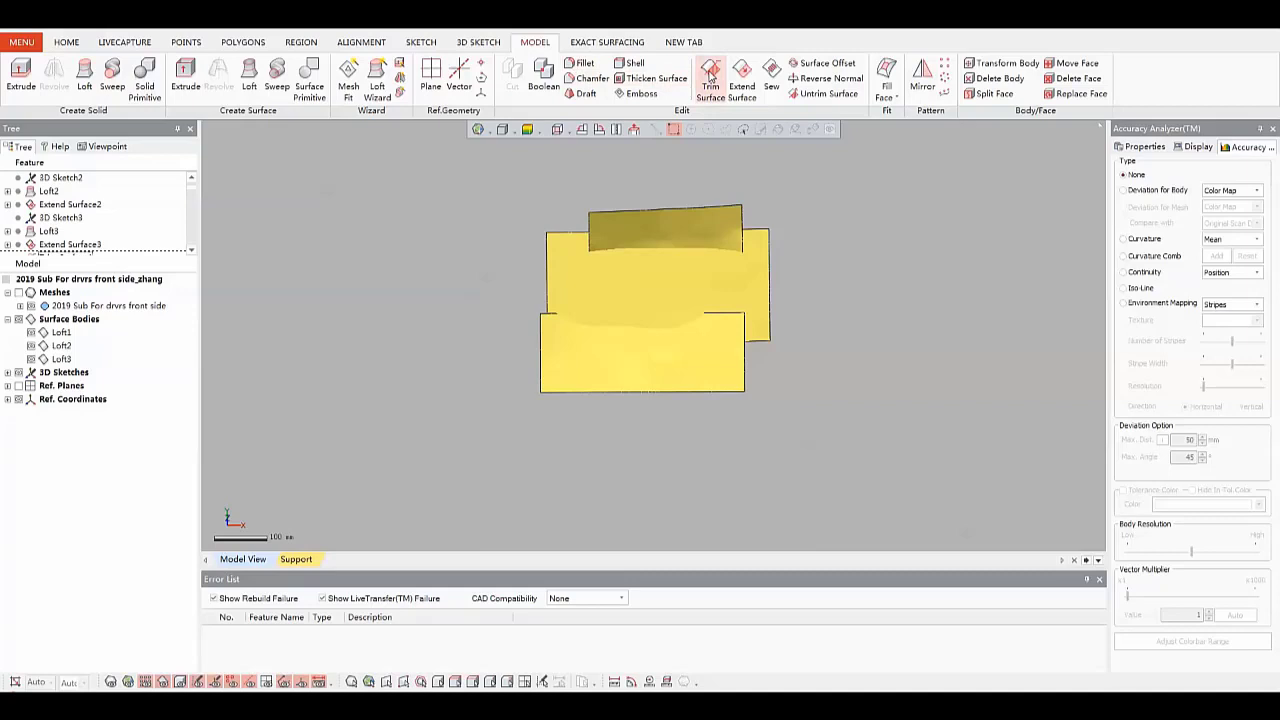
# Trim the middle surface and the small upper surface against each other, keeping the upper surface's top part and the middle surface's lower part
pyautogui.click(709, 76)
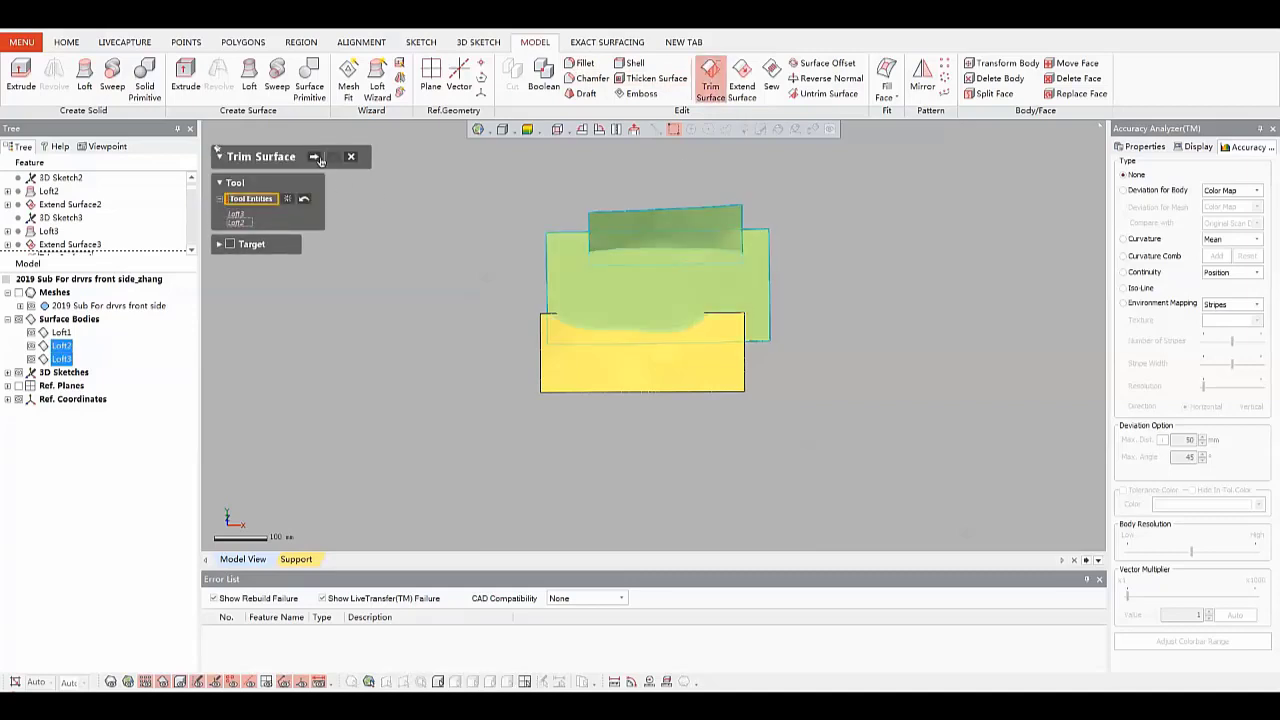
pyautogui.click(317, 157)
pyautogui.click(643, 234)
pyautogui.click(581, 288)
pyautogui.press('Return')
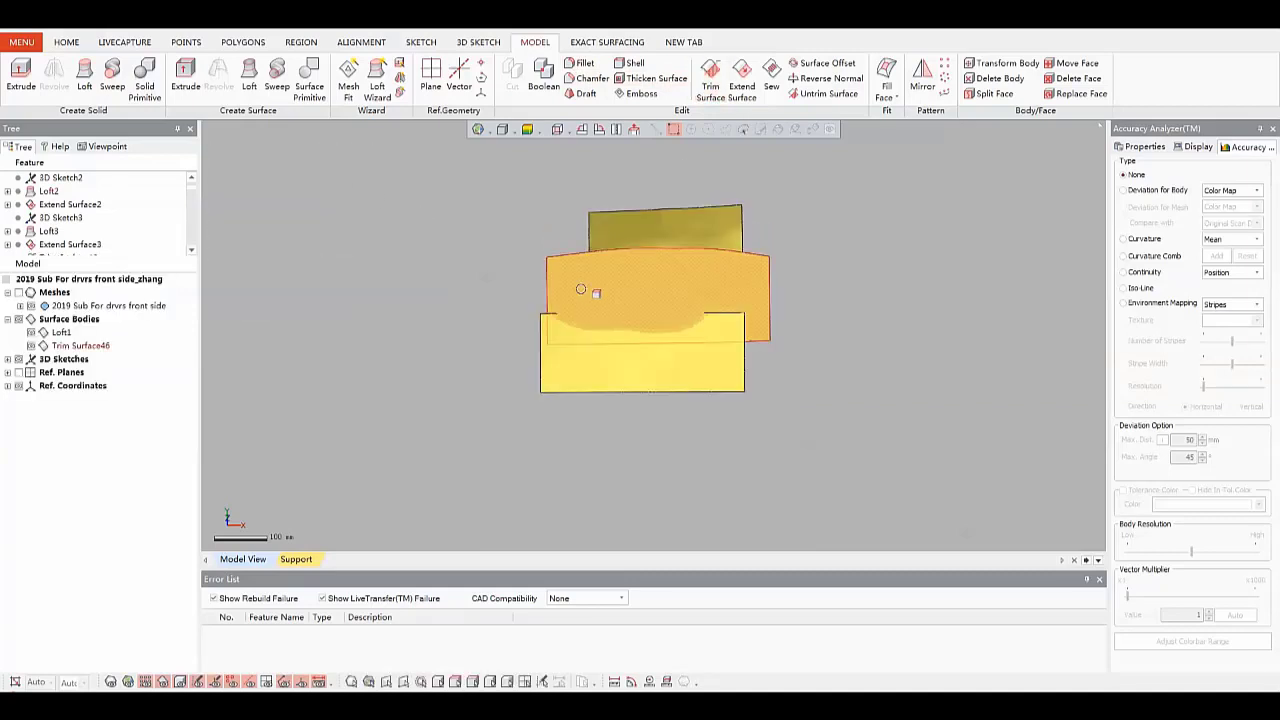
# Start a 3D sketch and draw a three-point spline across the small upper surface, just above the trimmed seam
pyautogui.scroll(5, 691, 300)
pyautogui.click(478, 42)
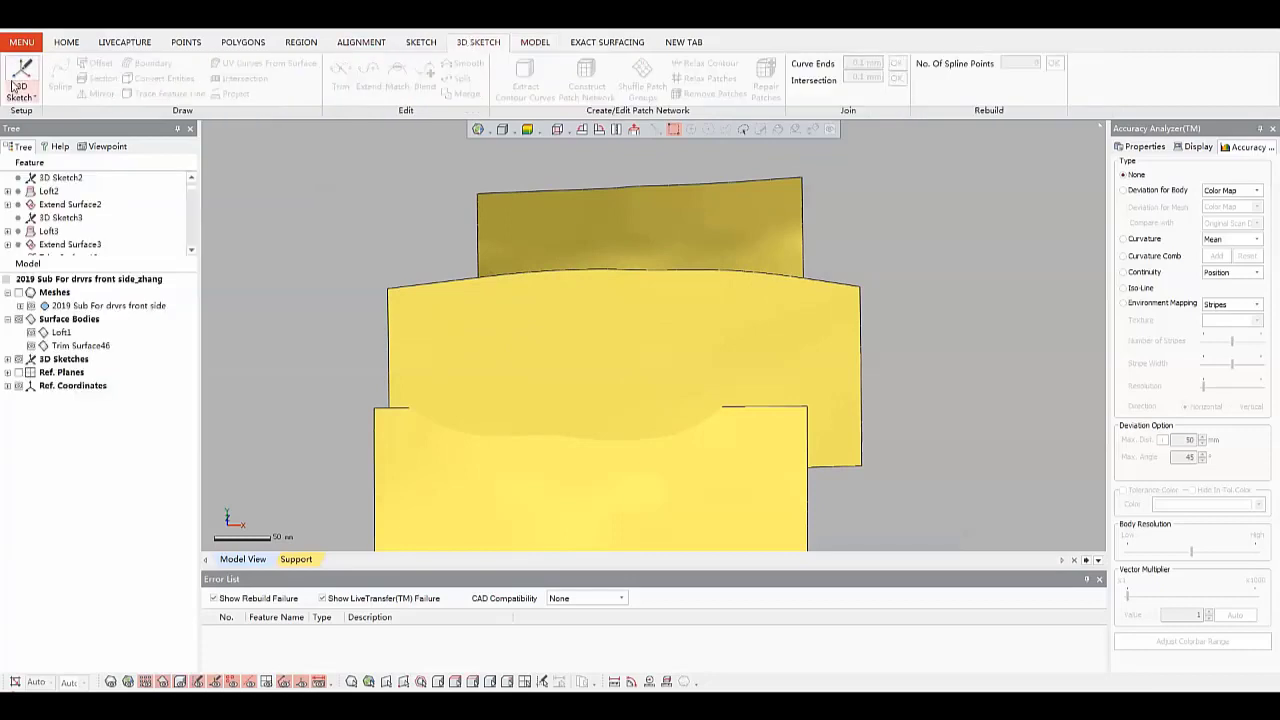
pyautogui.click(12, 88)
pyautogui.click(40, 148)
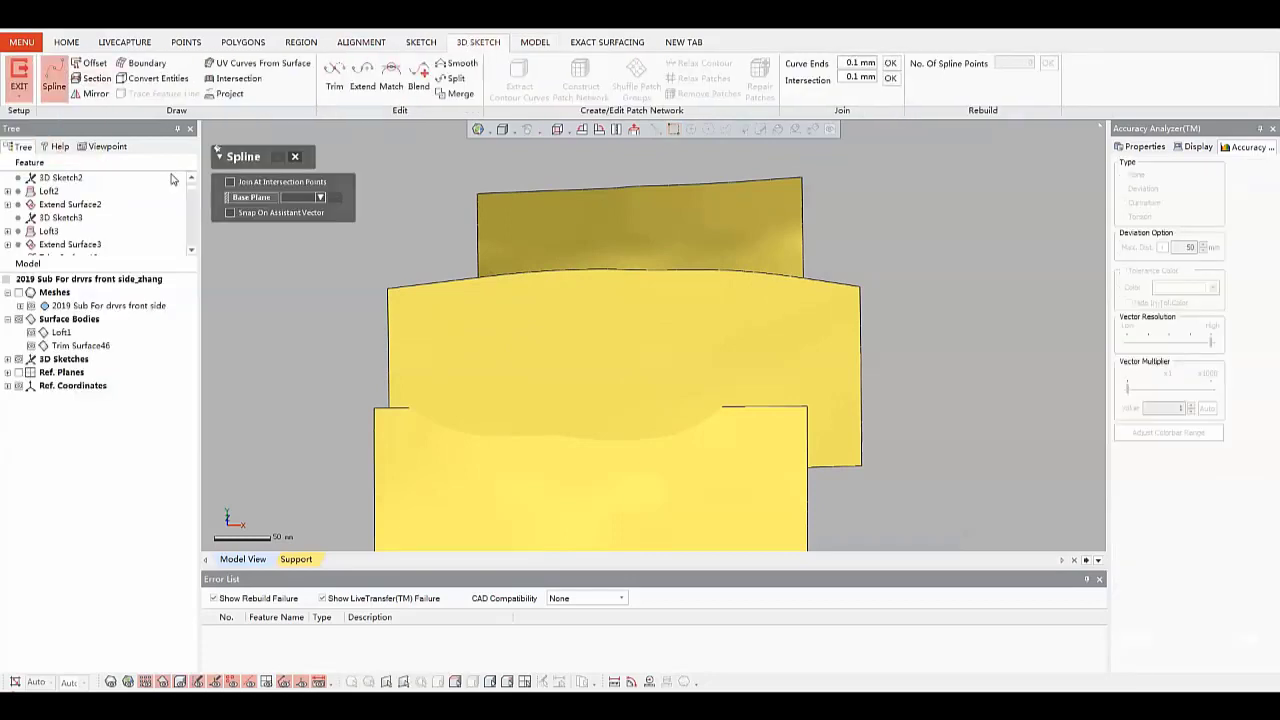
pyautogui.click(479, 262)
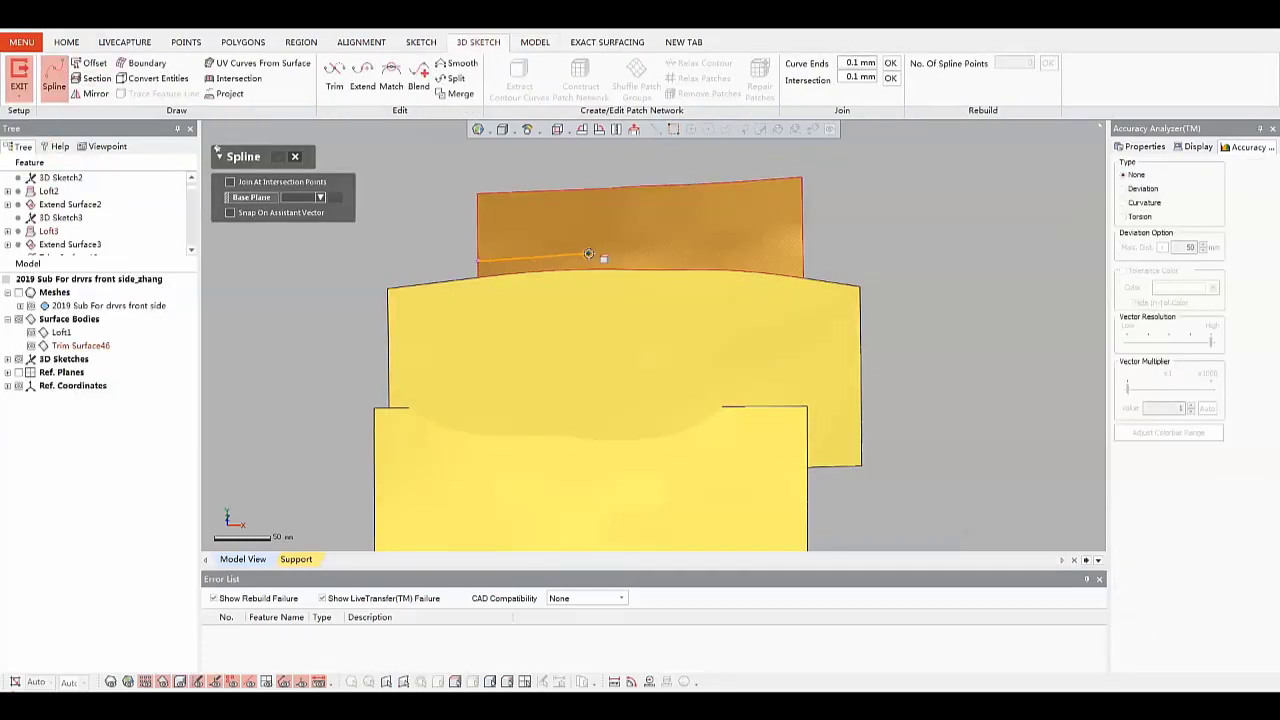
pyautogui.click(596, 255)
pyautogui.click(802, 248)
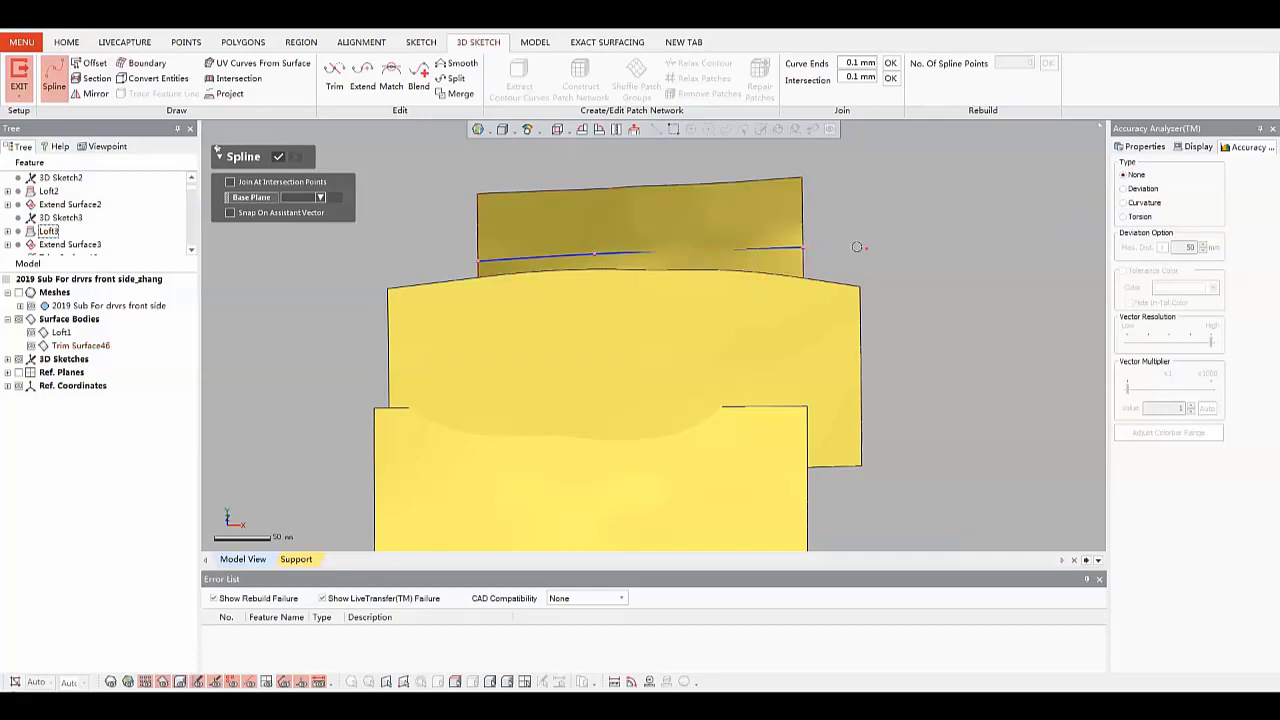
# Draw a five-point spline across the middle surface, just below the trimmed seam and following its curve
pyautogui.click(389, 303)
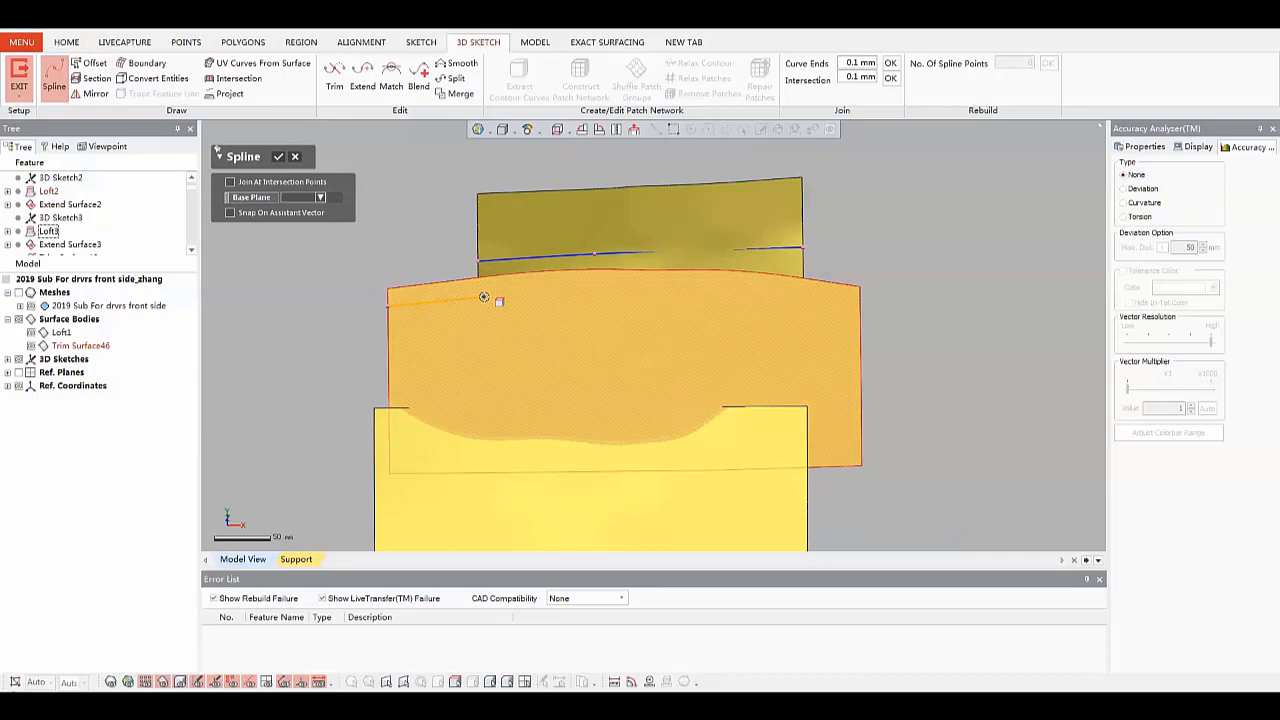
pyautogui.click(484, 297)
pyautogui.click(610, 290)
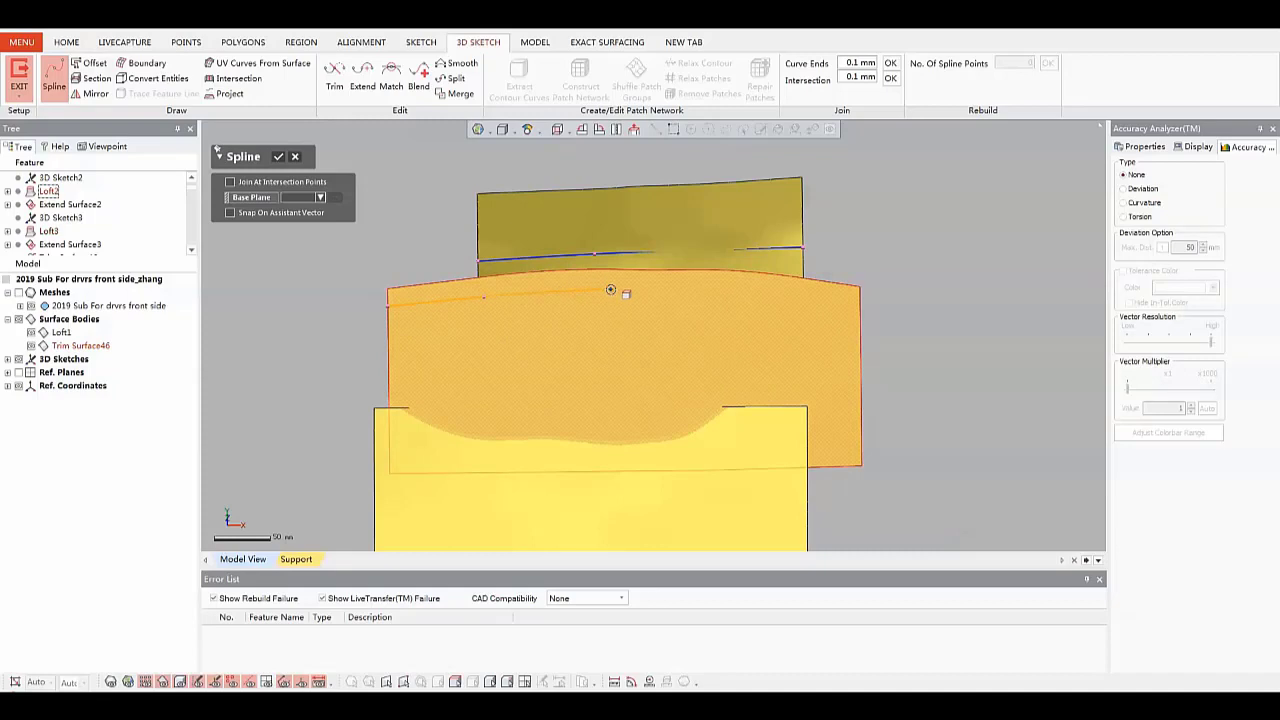
pyautogui.click(765, 291)
pyautogui.click(875, 300)
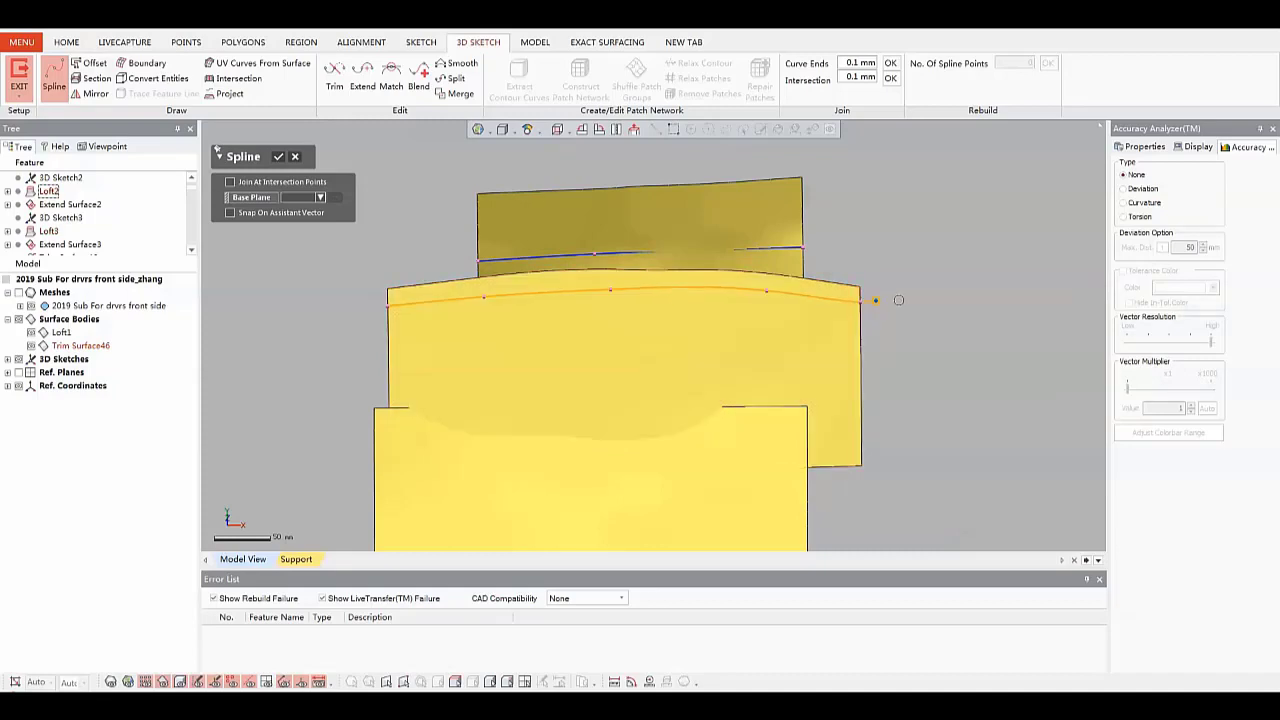
pyautogui.press('Escape')
pyautogui.press('Escape')
# Rebuild both splines with 4 spline points, smooth them over the whole range at maximum smoothness and finish the 3D sketch
pyautogui.moveTo(488, 205); pyautogui.dragTo(606, 355)
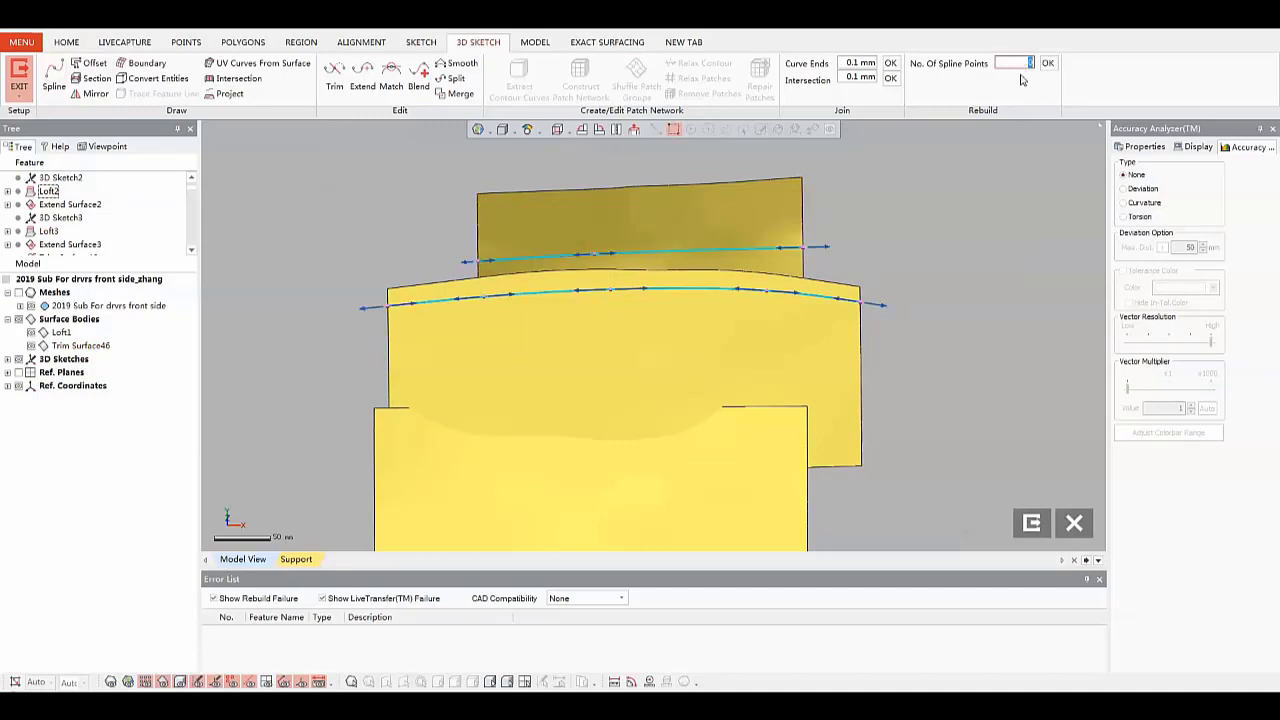
pyautogui.click(456, 63)
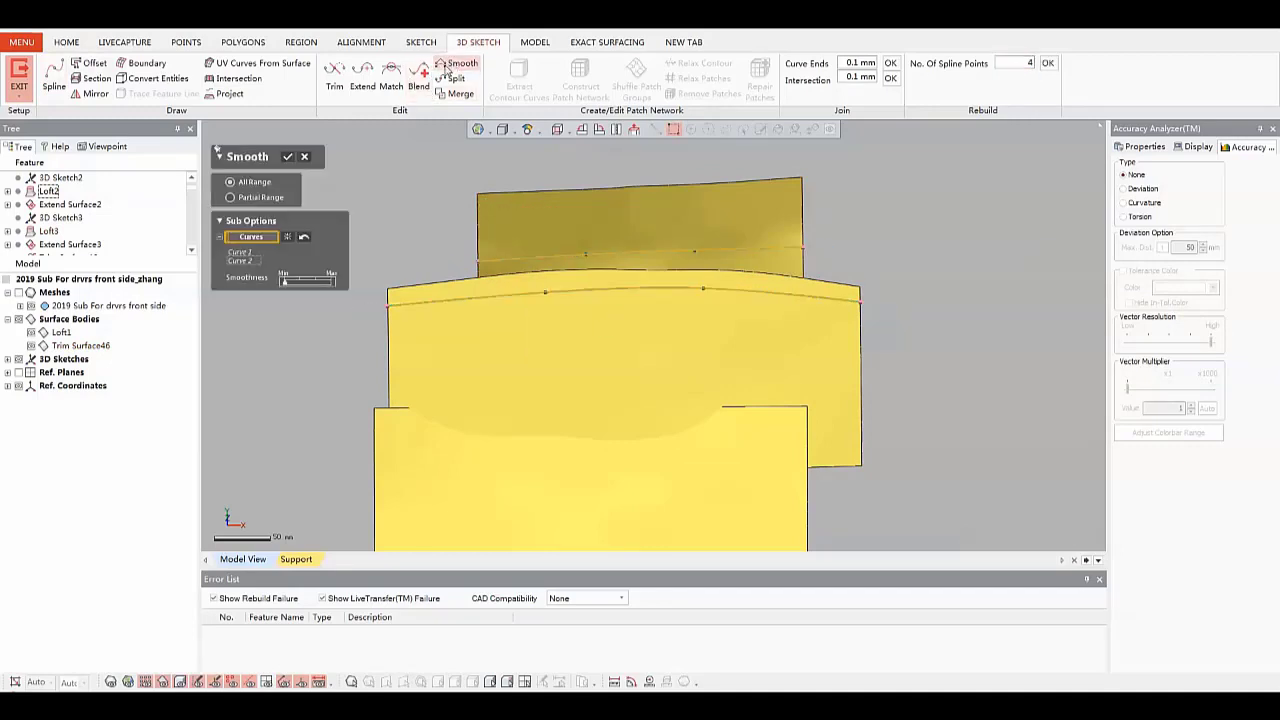
pyautogui.click(331, 279)
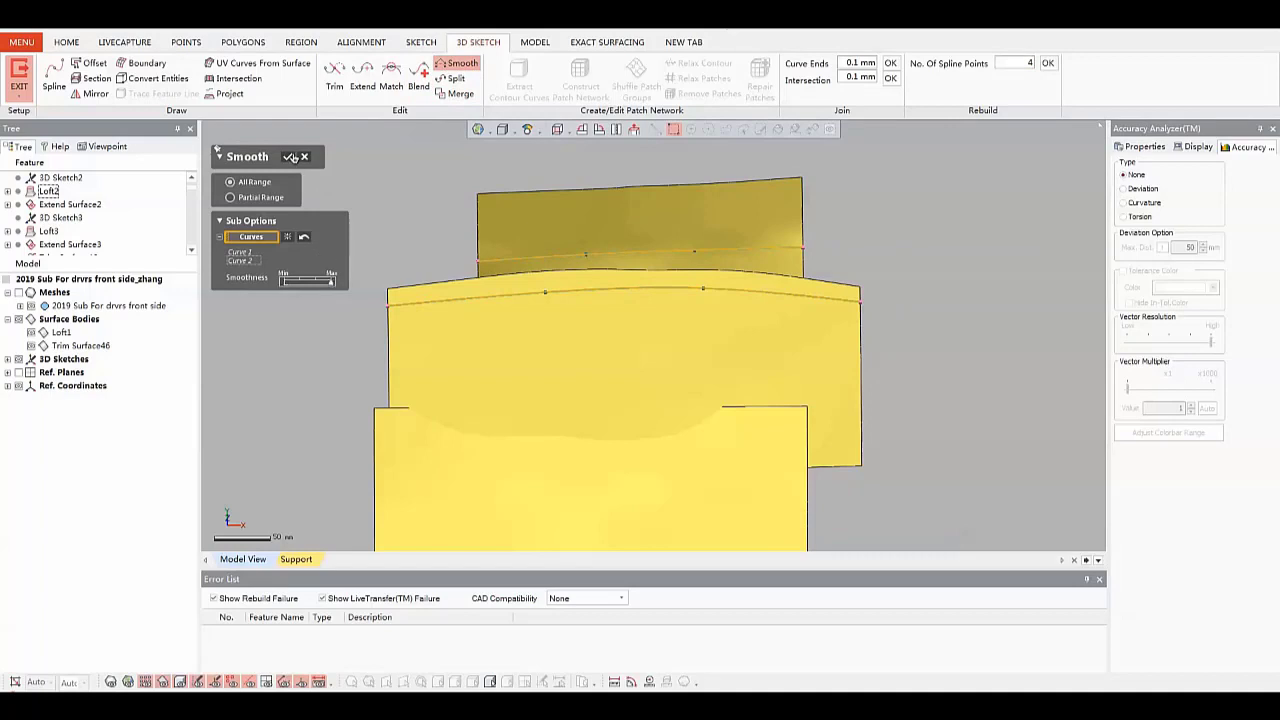
pyautogui.click(288, 156)
pyautogui.click(933, 249)
pyautogui.scroll(-1, 819, 265)
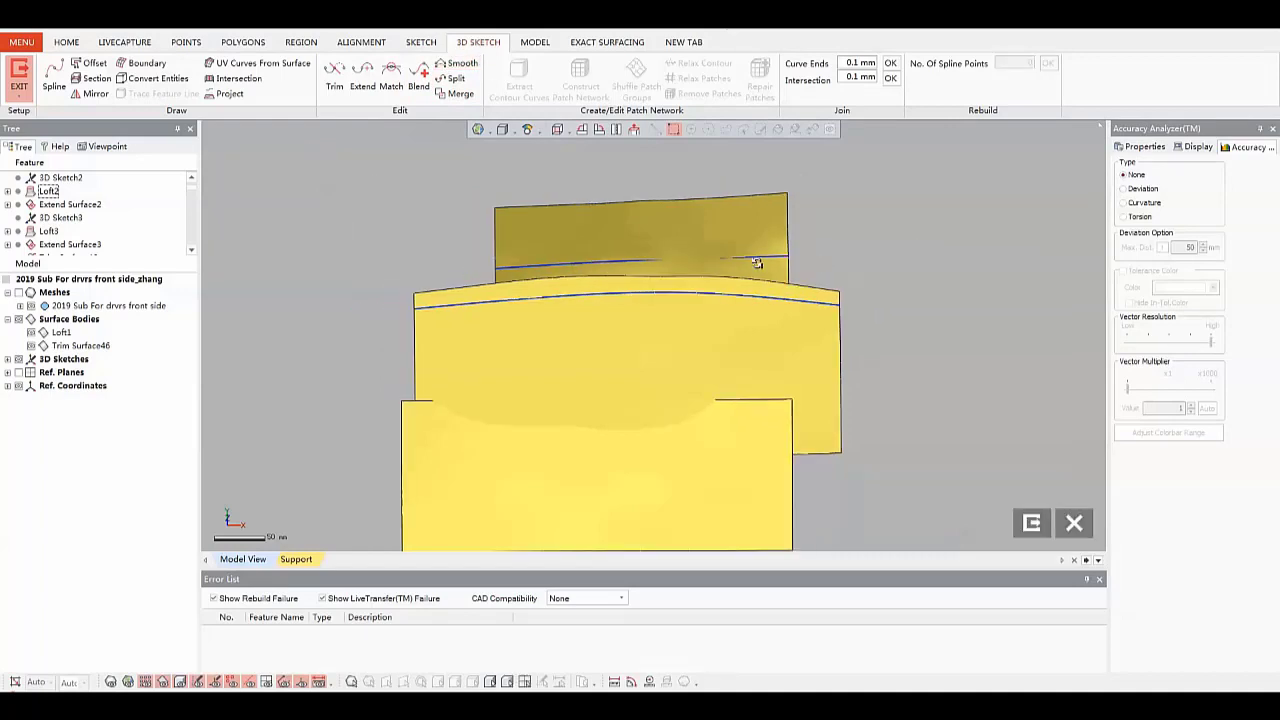
pyautogui.moveTo(757, 263); pyautogui.dragTo(765, 244, button='right')
pyautogui.click(1032, 523)
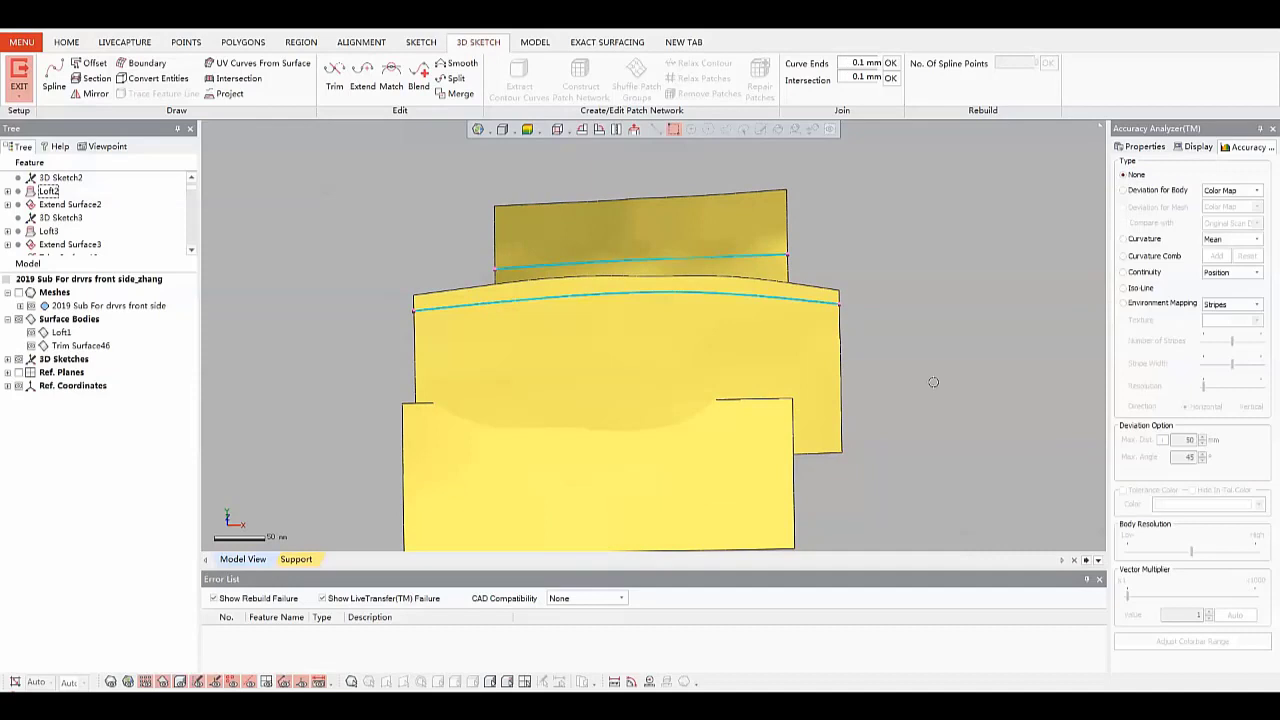
# Set up a Face Fillet between the upper and middle surfaces, flipping the fillet direction of the upper face
pyautogui.click(535, 42)
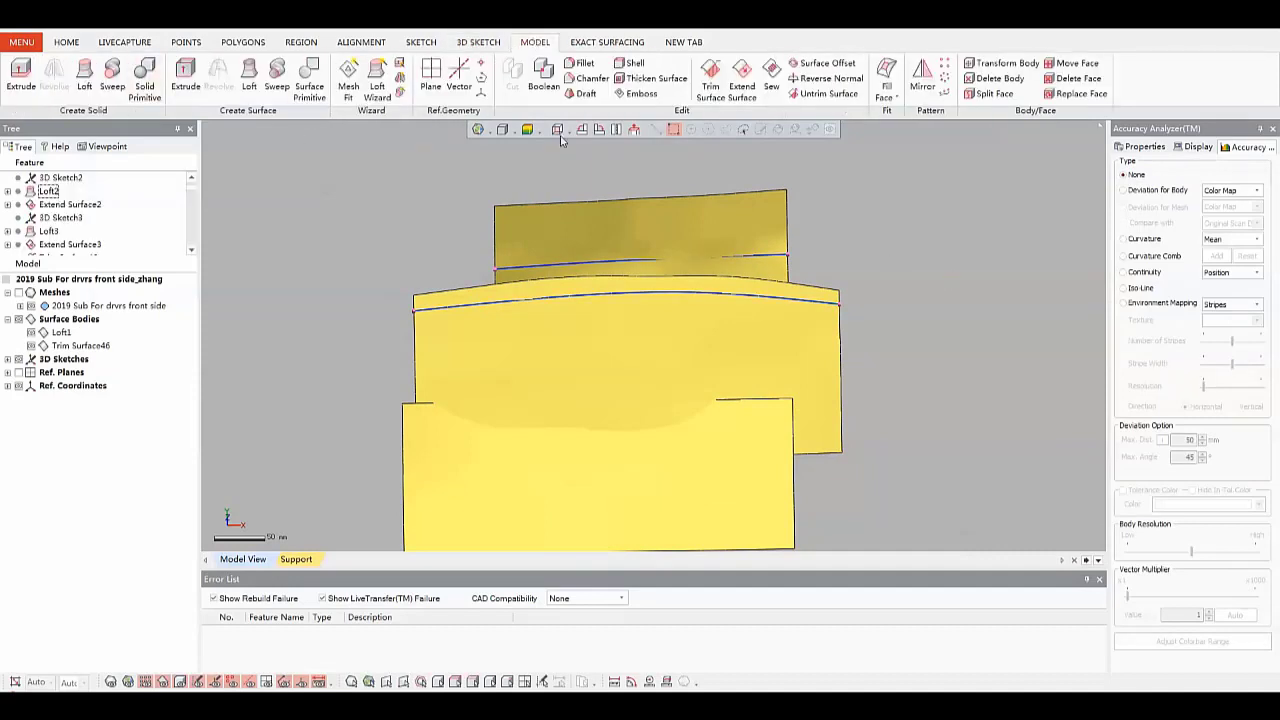
pyautogui.click(581, 63)
pyautogui.click(260, 215)
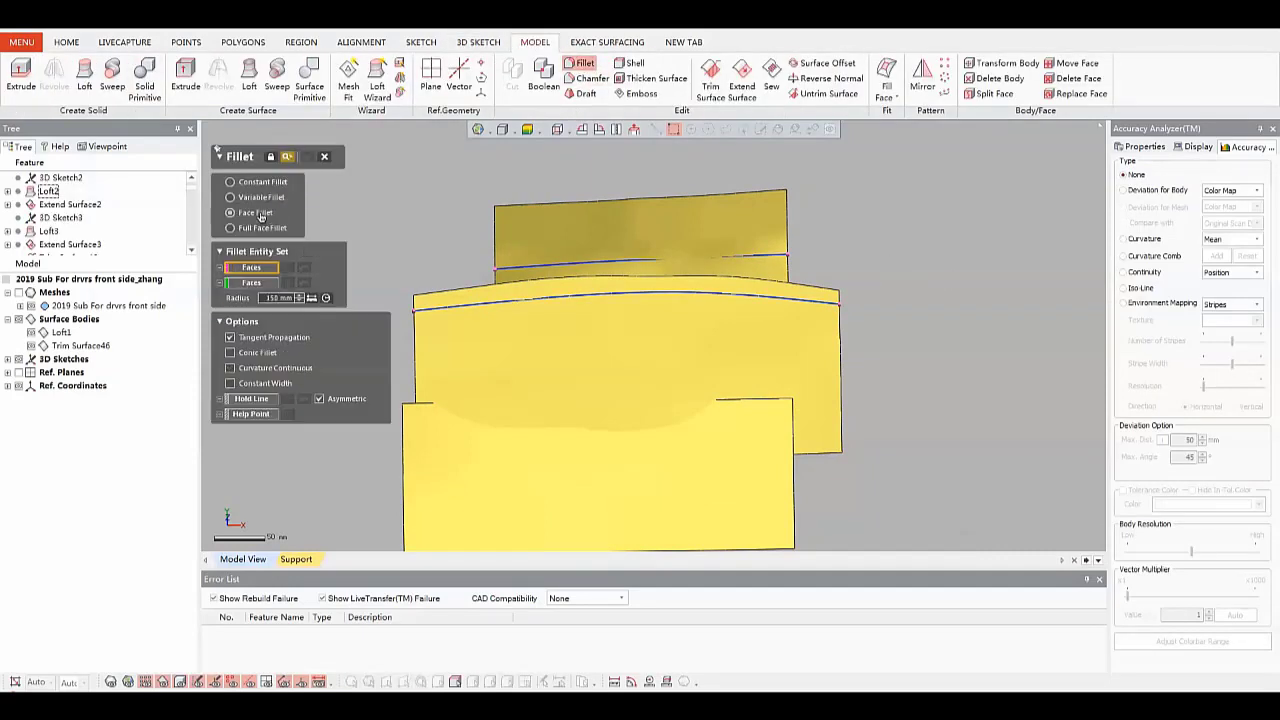
pyautogui.click(562, 234)
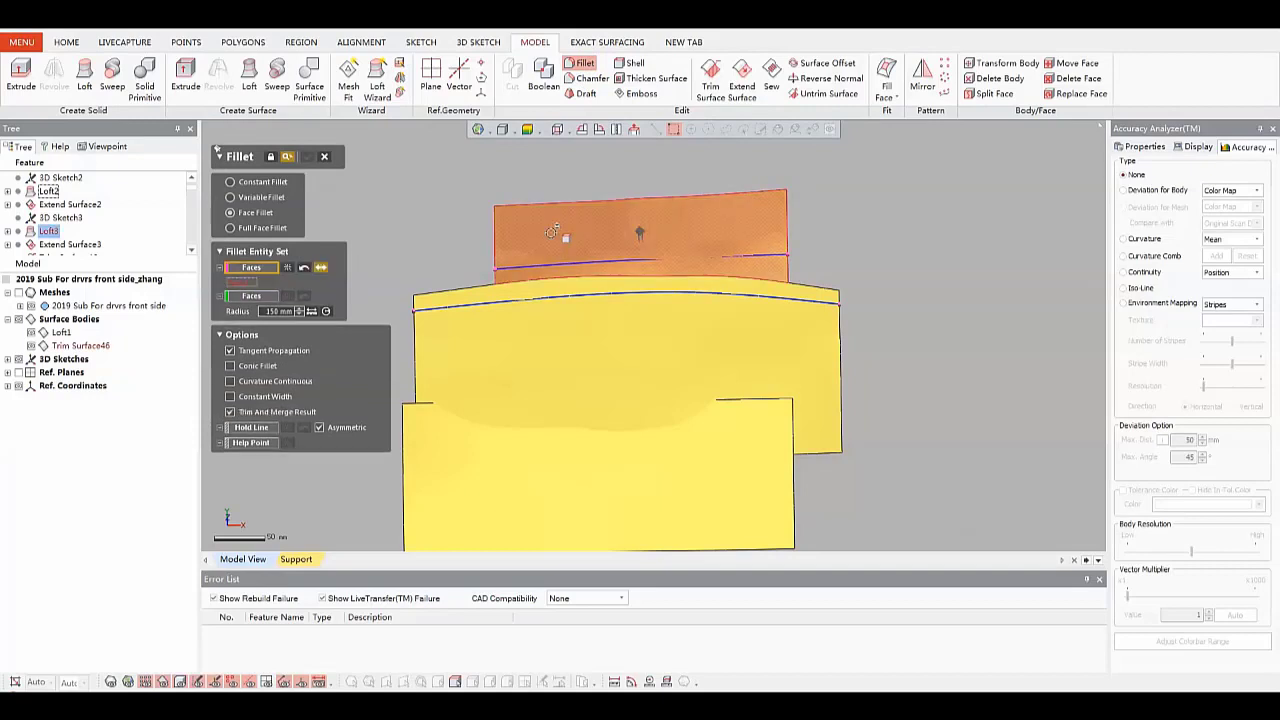
pyautogui.click(485, 325)
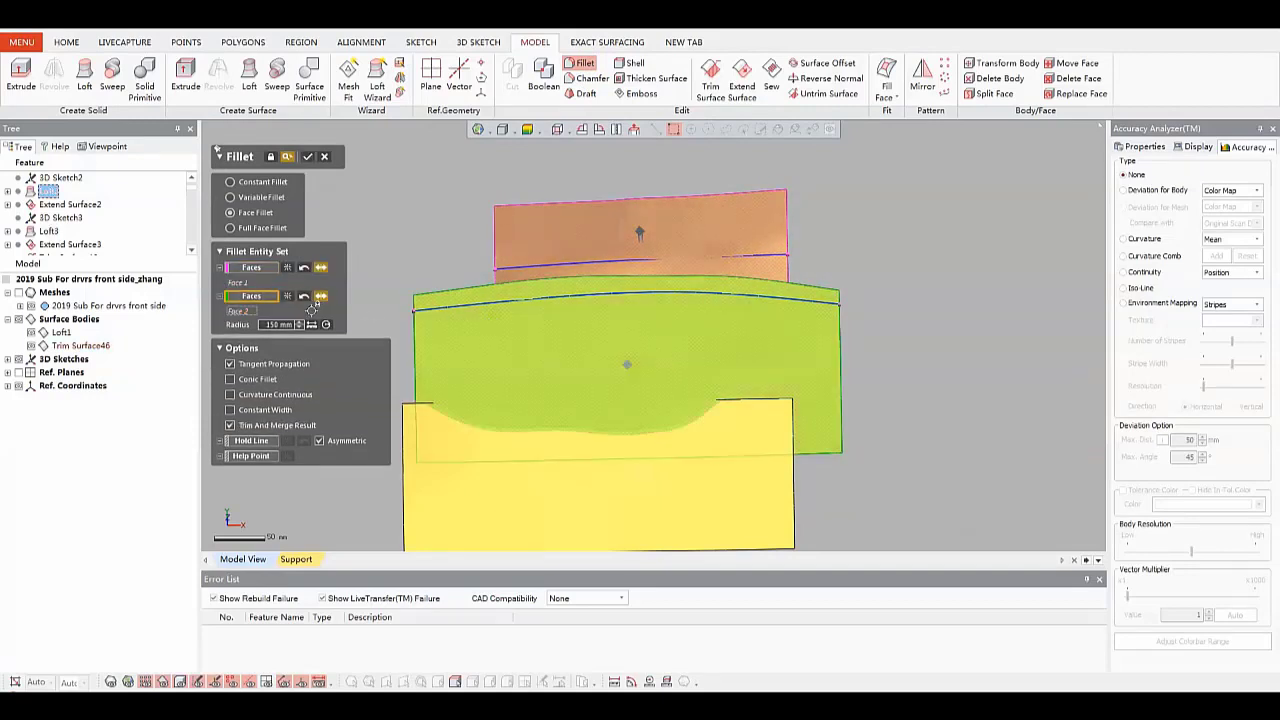
pyautogui.click(322, 268)
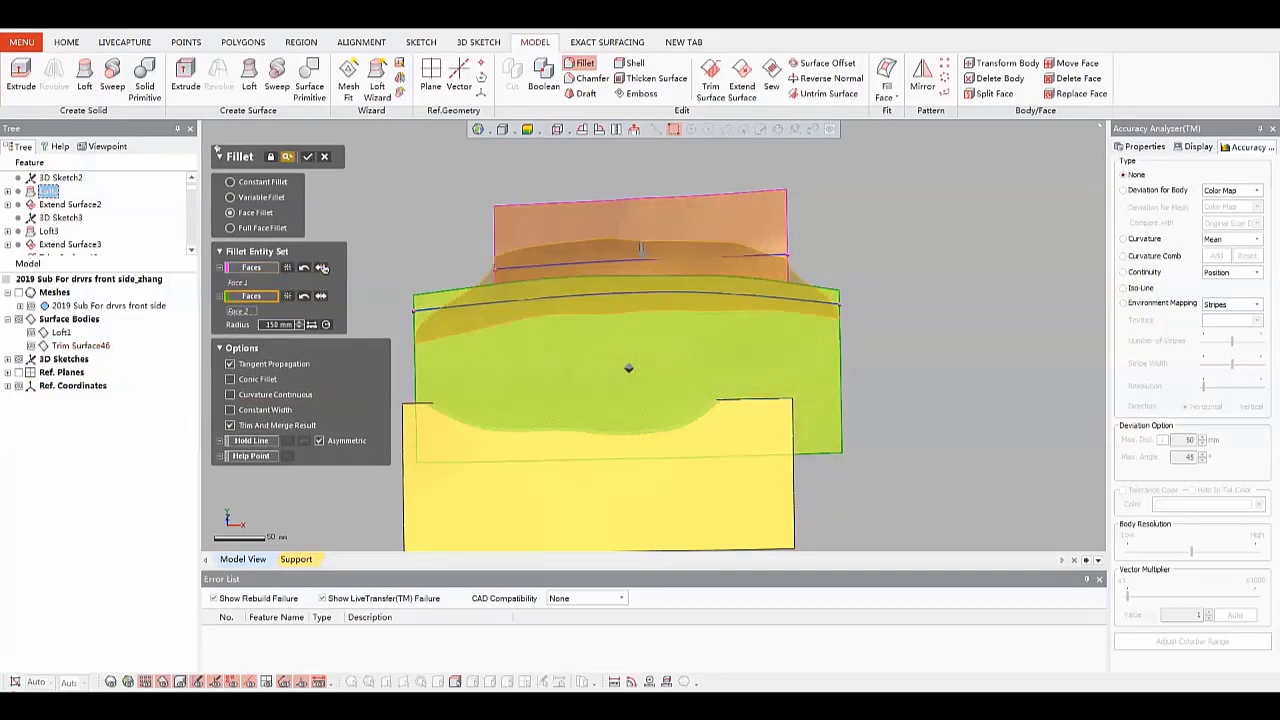
# Try to build the face fillet with both splines as asymmetric hold lines and a radius of 350 mm
pyautogui.click(256, 442)
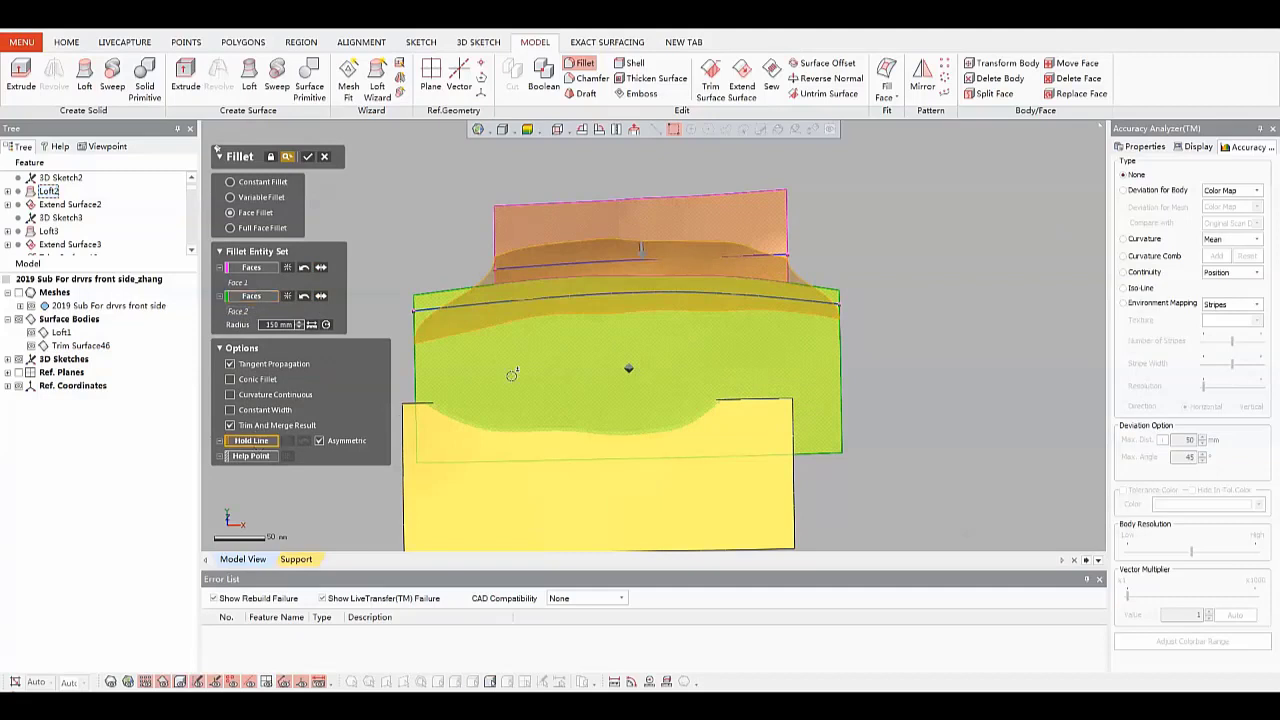
pyautogui.click(552, 300)
pyautogui.click(565, 264)
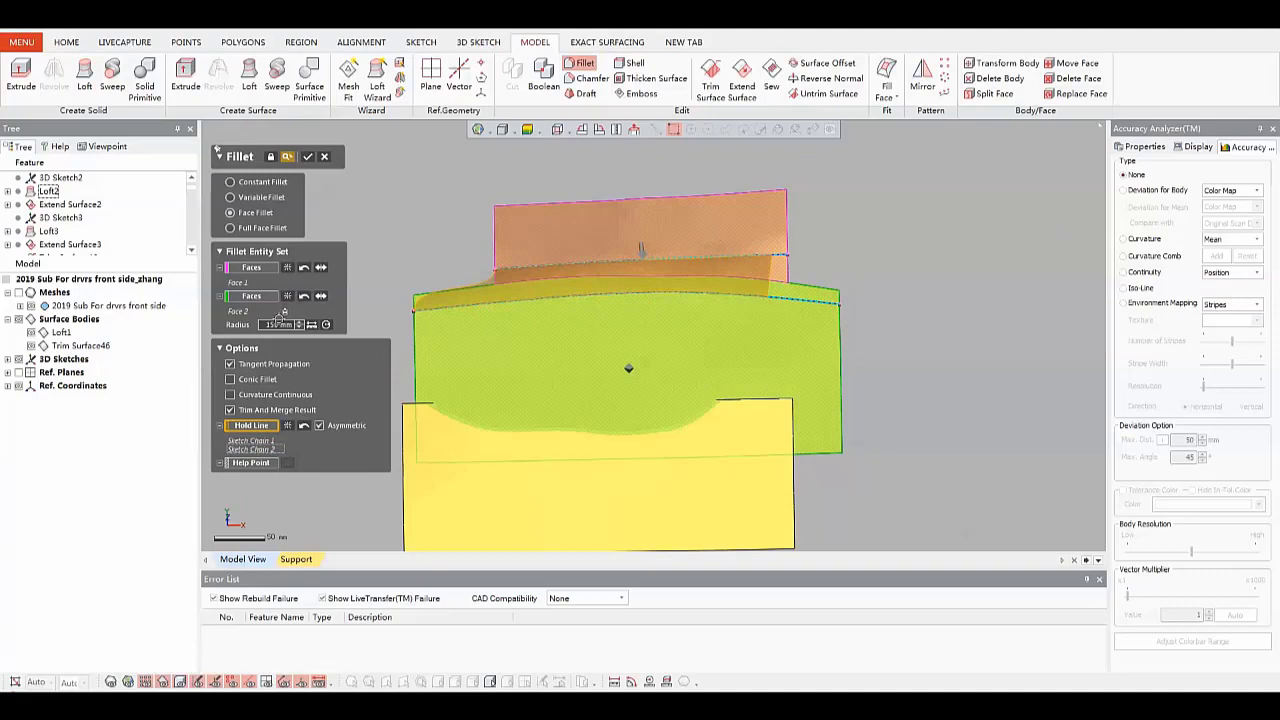
pyautogui.doubleClick(284, 324)
pyautogui.write('350')
pyautogui.press('Return')
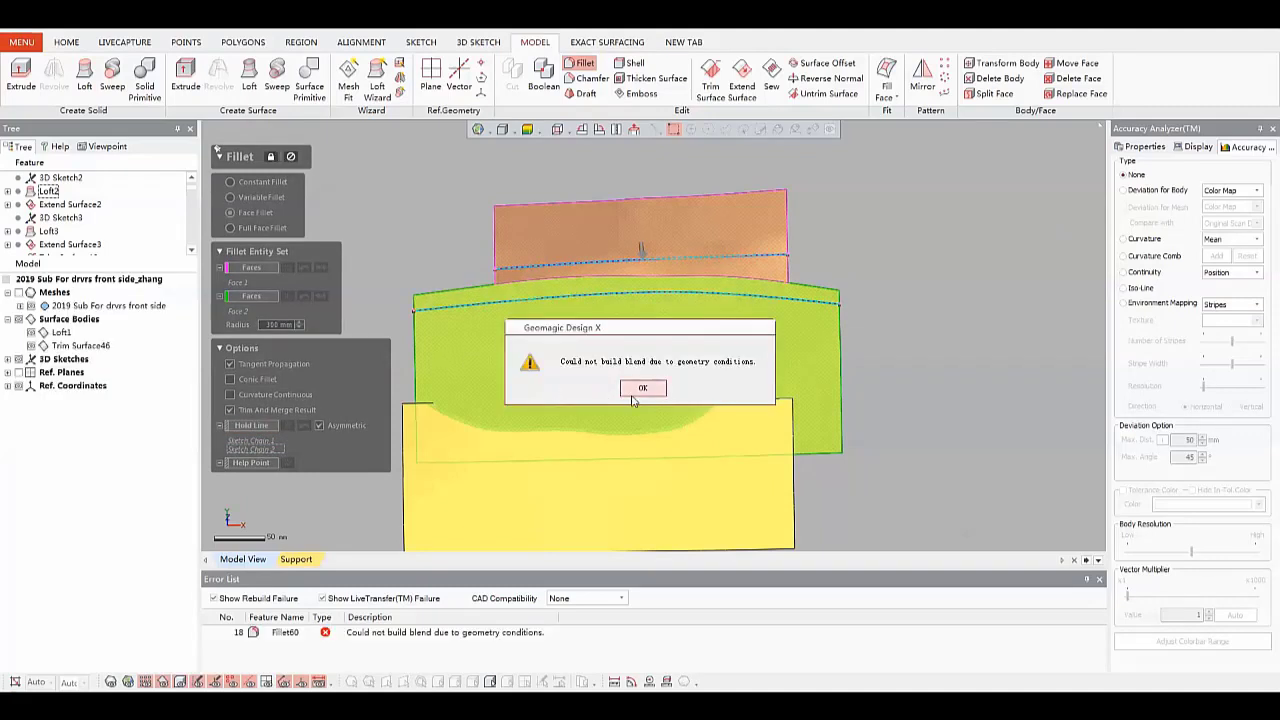
pyautogui.click(652, 394)
# Assign both sketched splines as hold lines of the face fillet and create the blend between the two surfaces
pyautogui.moveTo(715, 296); pyautogui.dragTo(634, 321, button='right')
pyautogui.scroll(2, 634, 321)
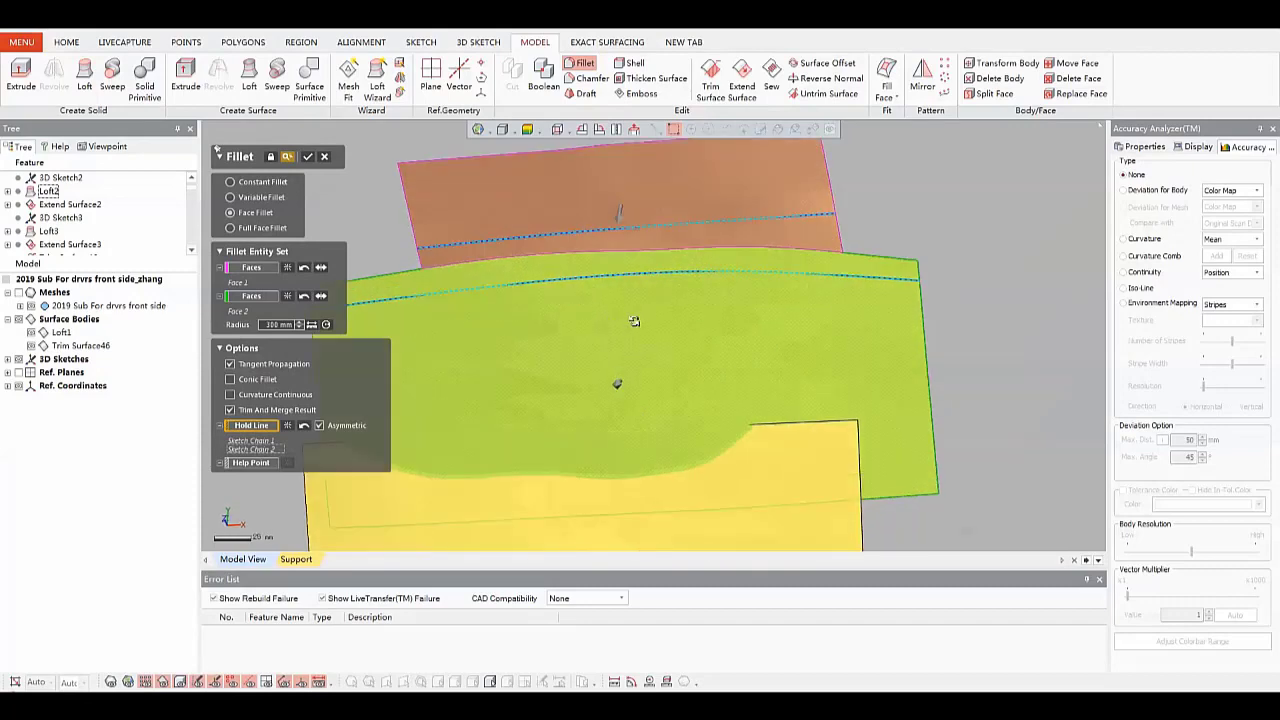
pyautogui.moveTo(736, 310); pyautogui.dragTo(655, 362, button='right')
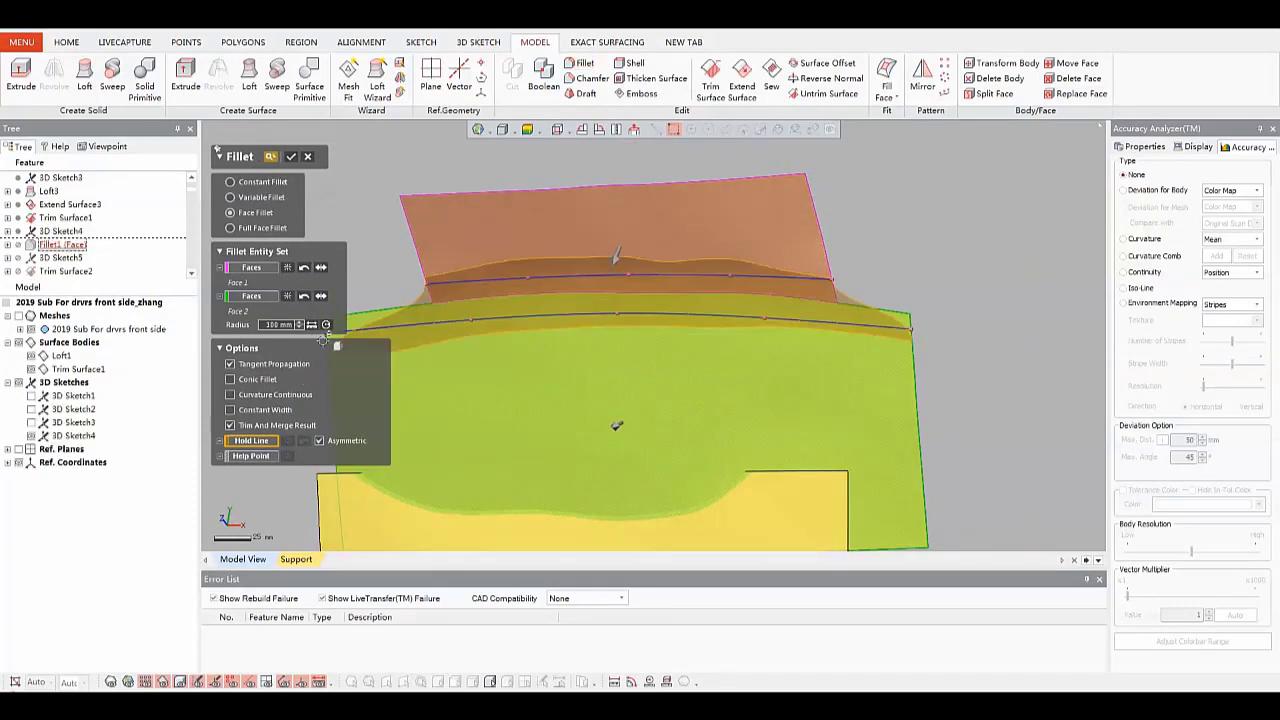
pyautogui.click(543, 314)
pyautogui.click(536, 287)
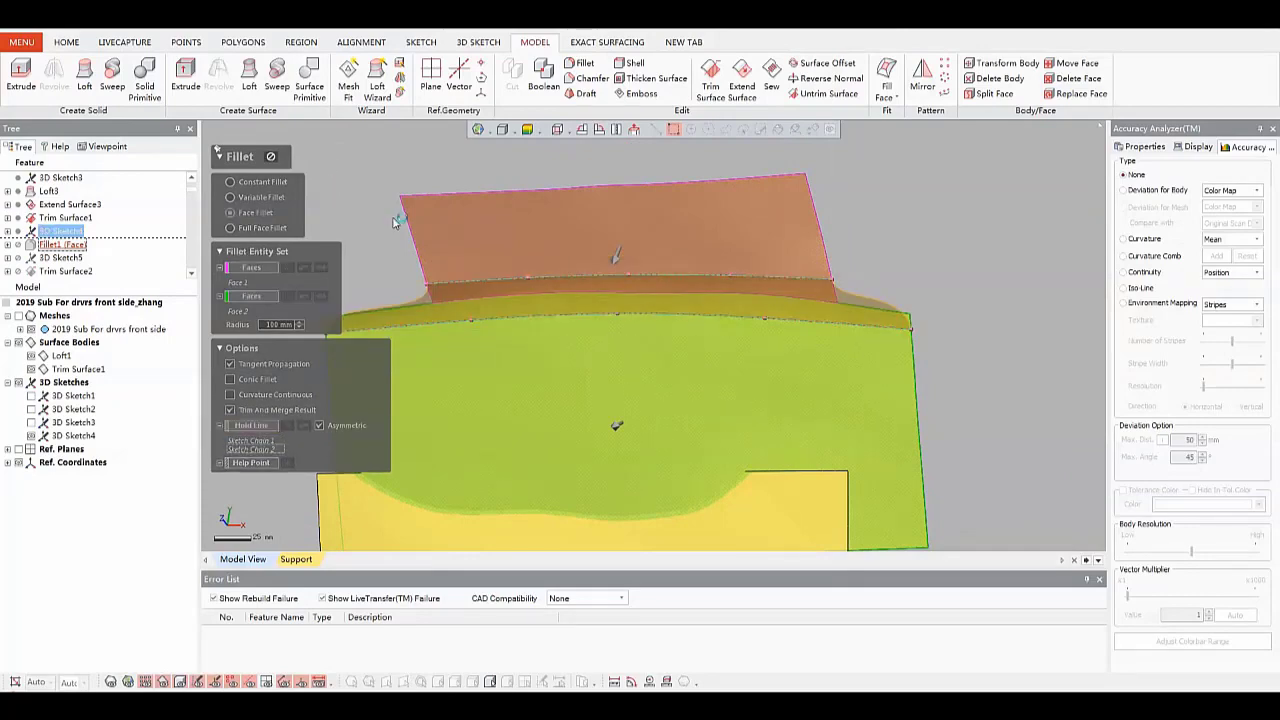
pyautogui.click(291, 157)
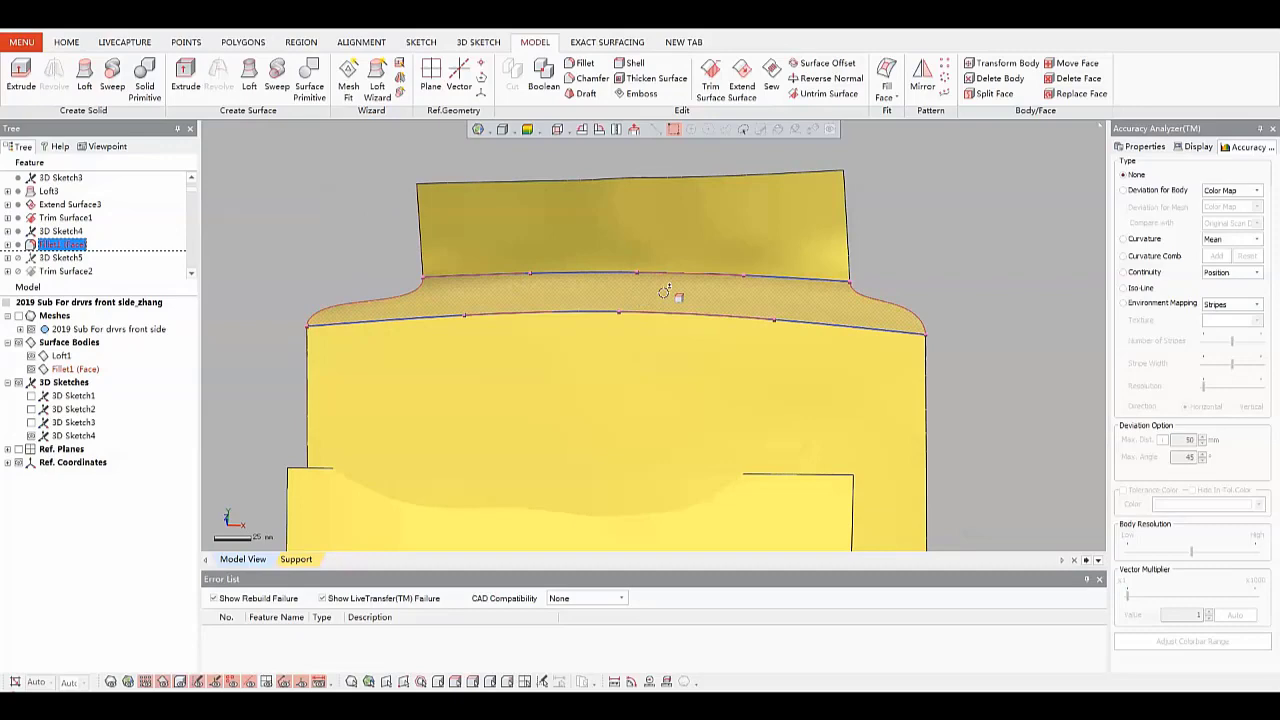
# Show the scan mesh to compare it with the filleted surfaces, and hide it again
pyautogui.hotkey('ctrl', '1')
pyautogui.scroll(-3, 749, 300)
pyautogui.moveTo(628, 345); pyautogui.dragTo(697, 363, button='right')
pyautogui.hotkey('ctrl', '1')
pyautogui.scroll(2, 697, 363)
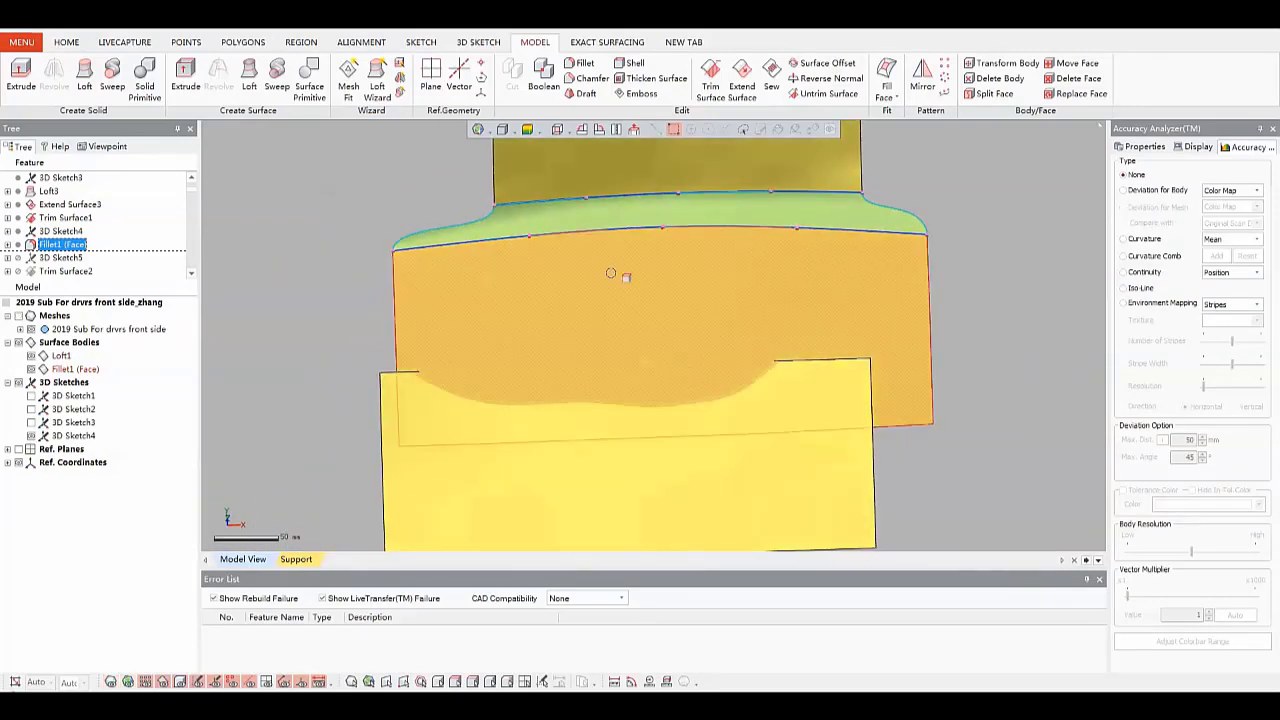
# Start a new 3D sketch and draw a three-point spline across the middle surface, just above the lower surface's top edge
pyautogui.click(479, 42)
pyautogui.click(33, 100)
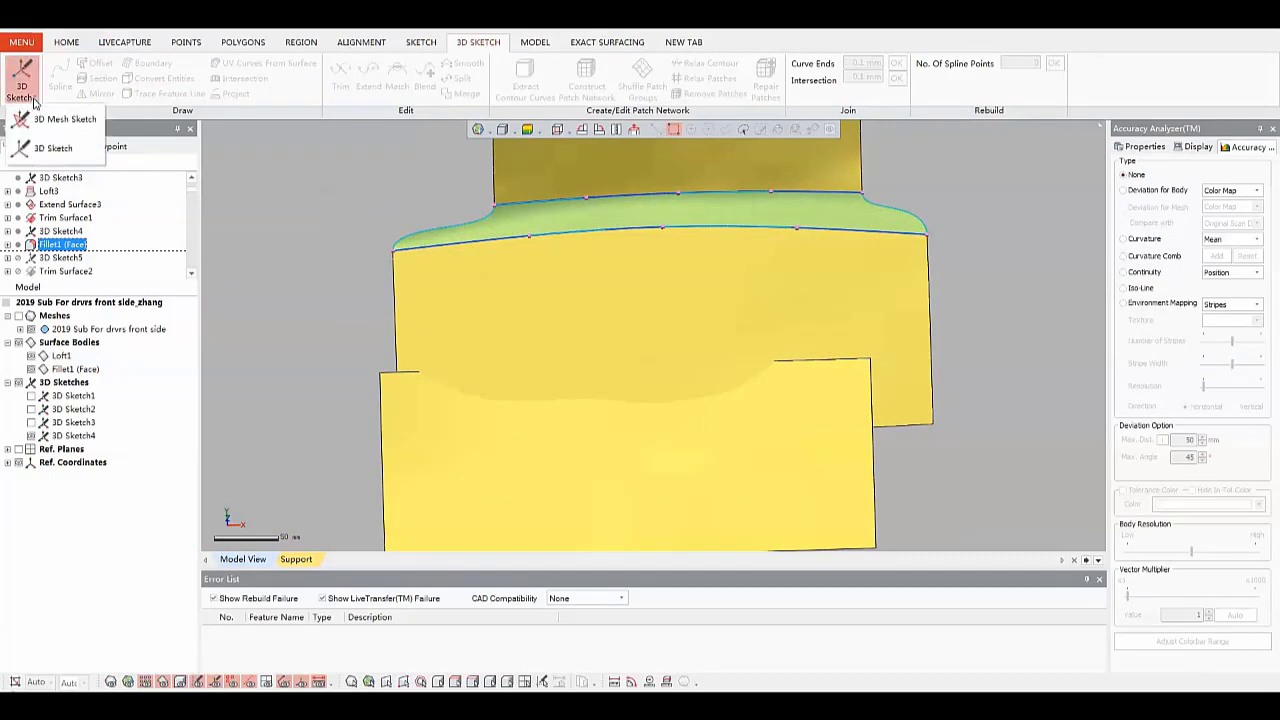
pyautogui.click(52, 148)
pyautogui.click(56, 75)
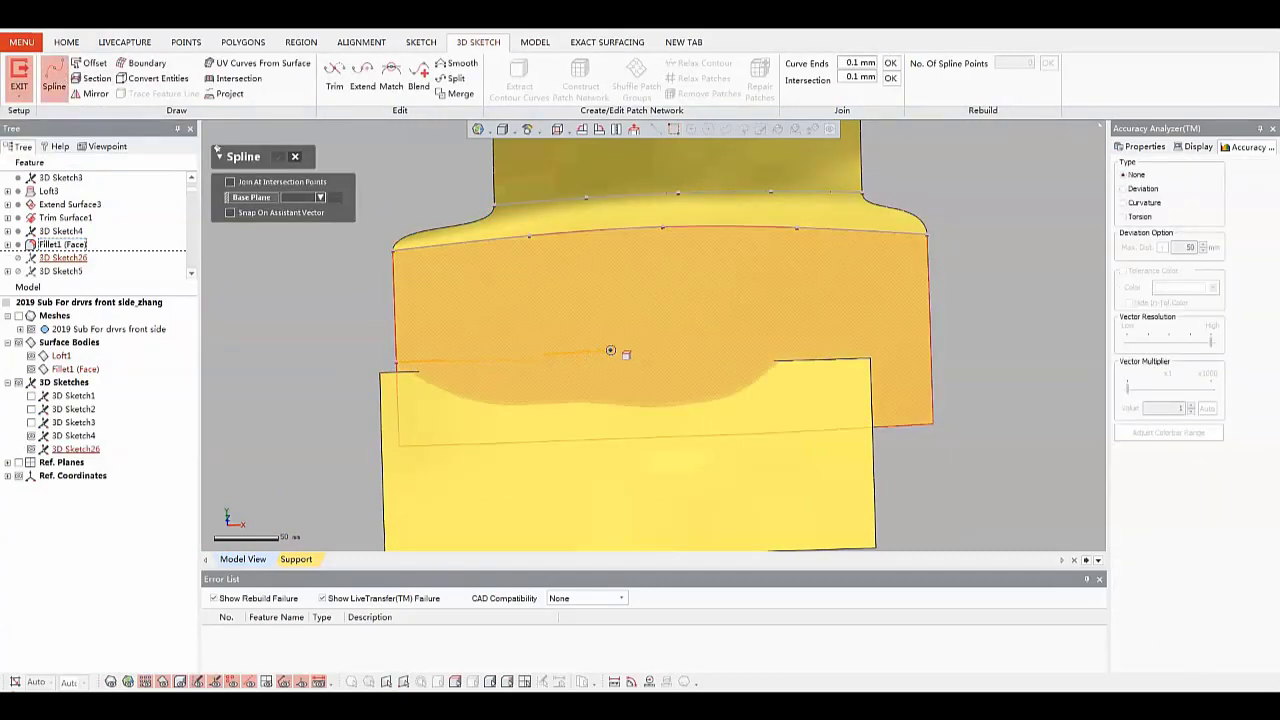
pyautogui.click(615, 351)
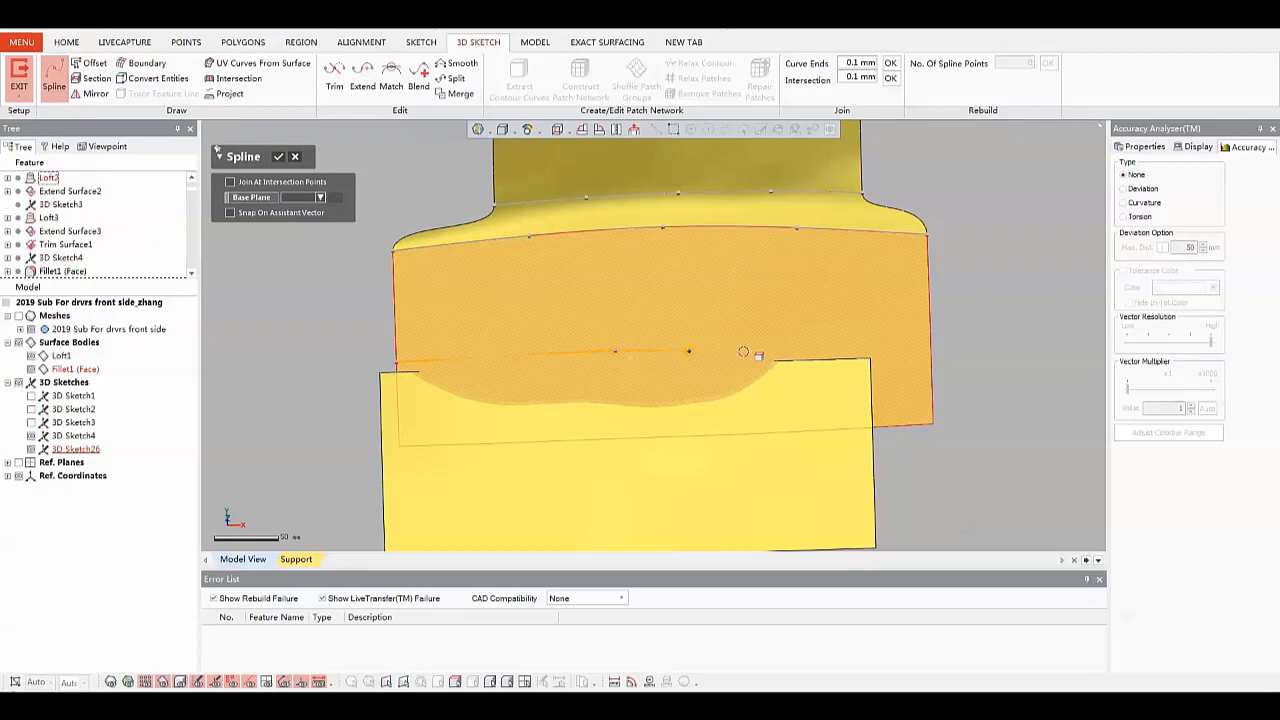
pyautogui.click(936, 344)
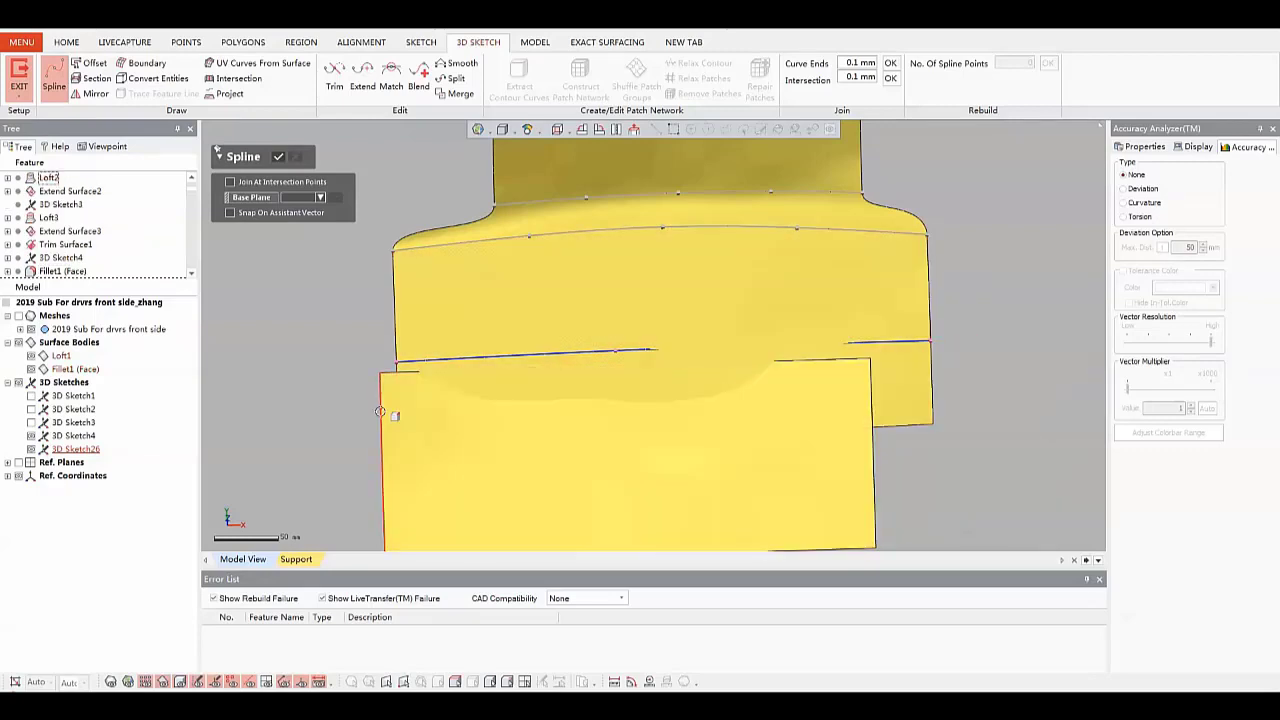
# Draw a four-point spline across the lower main floor surface, a short distance below its top edge
pyautogui.click(382, 418)
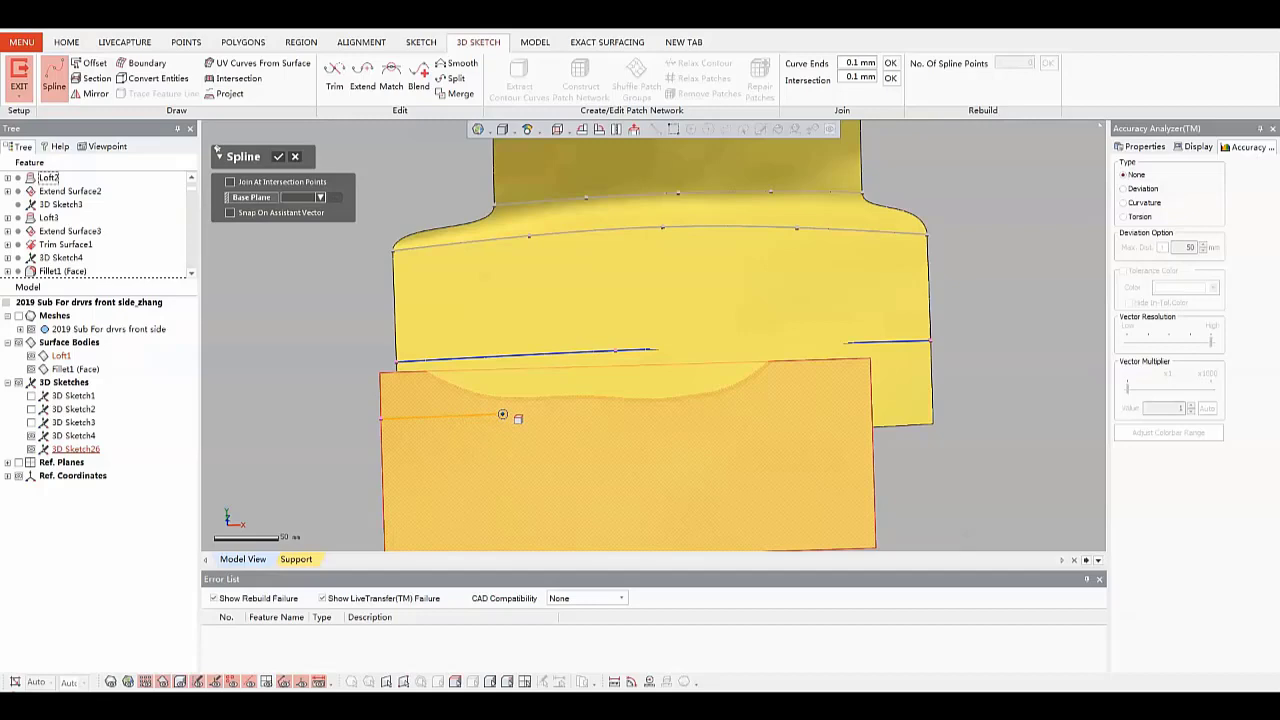
pyautogui.click(502, 414)
pyautogui.click(736, 407)
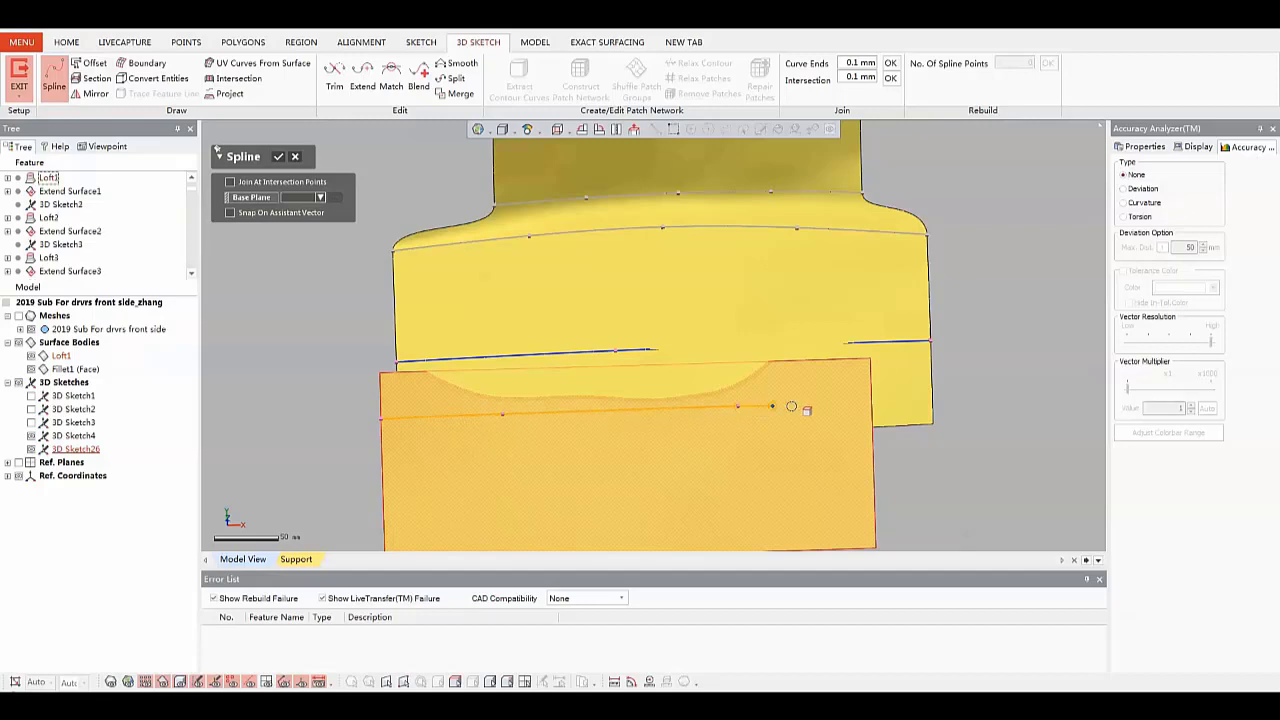
pyautogui.rightClick(910, 390)
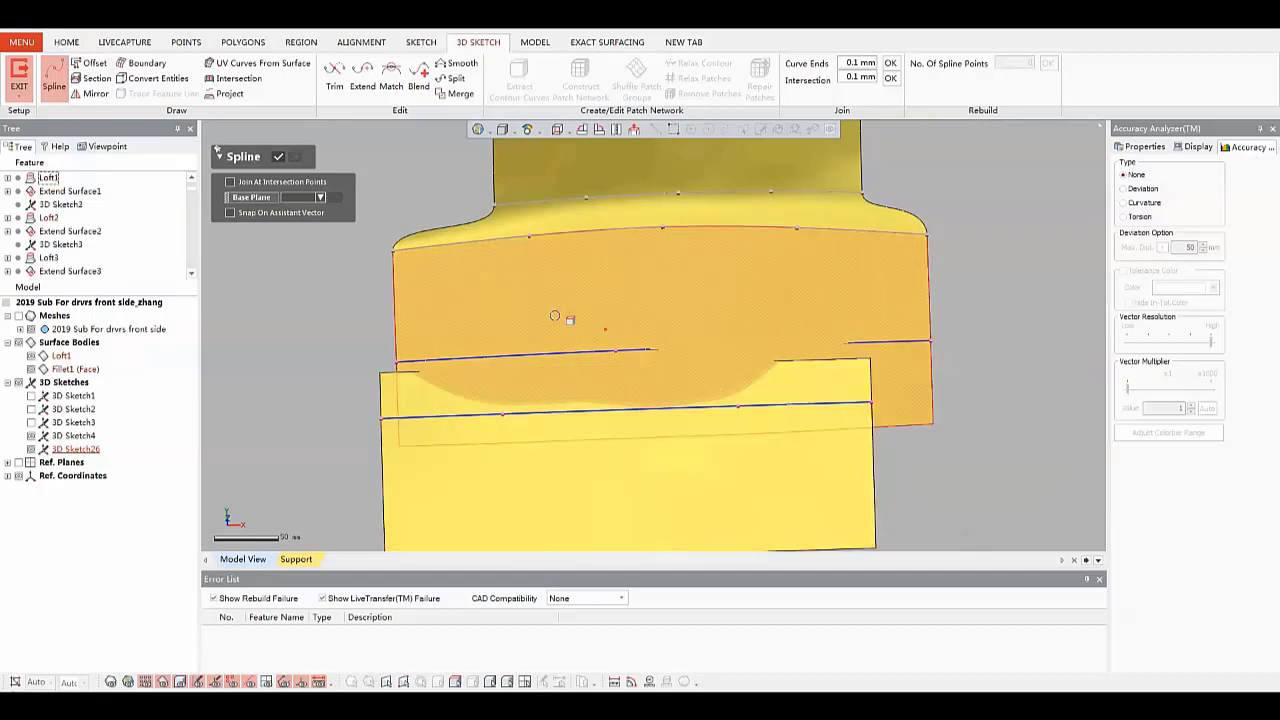
# Split the lower spline near its left end and the upper spline near its right end at picked points
pyautogui.click(453, 78)
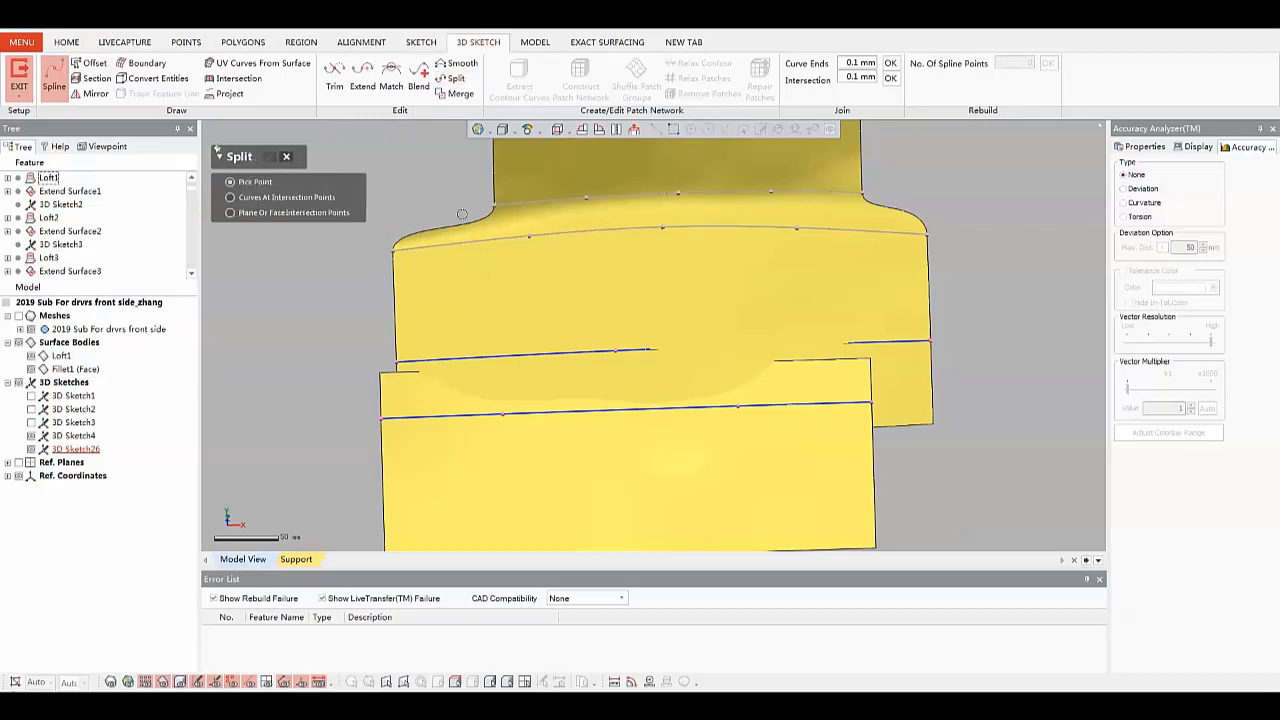
pyautogui.click(400, 417)
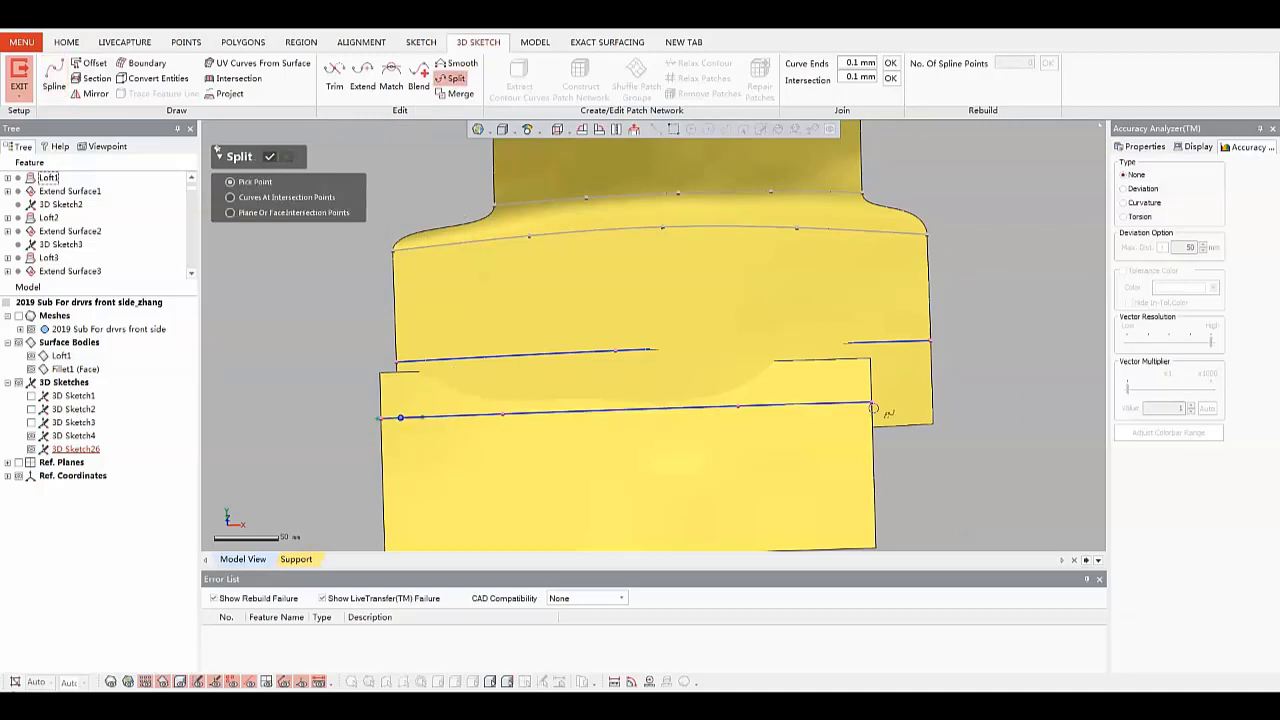
pyautogui.click(870, 342)
pyautogui.press('Return')
# Rebuild the long segments of both splines with 4 spline points each and exit the 3D sketch
pyautogui.moveTo(646, 310); pyautogui.dragTo(640, 430)
pyautogui.doubleClick(1031, 65)
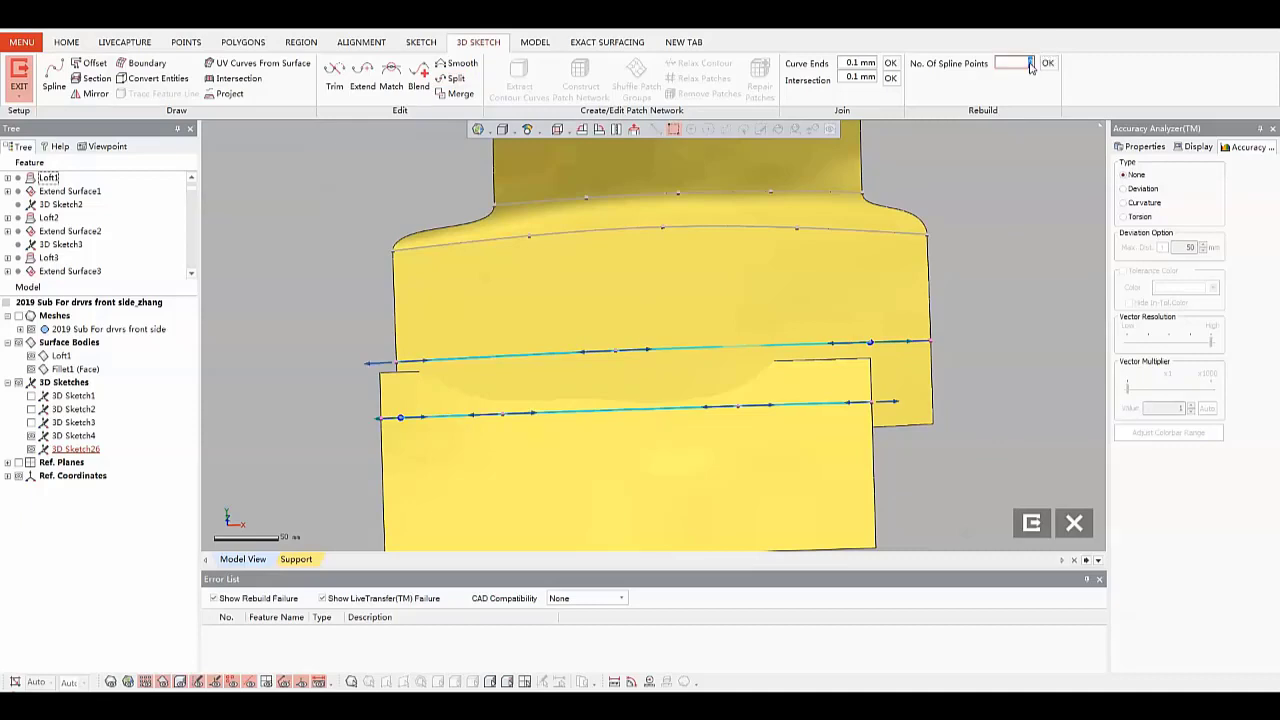
pyautogui.write('4')
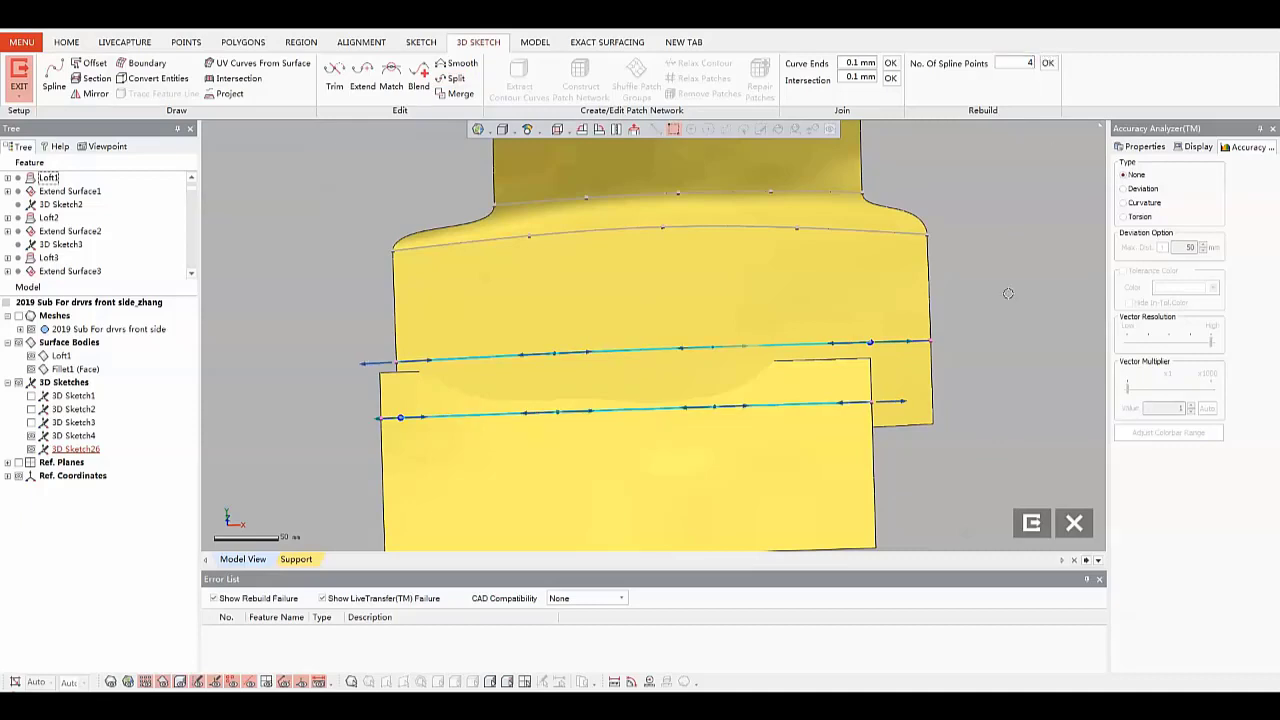
pyautogui.click(974, 341)
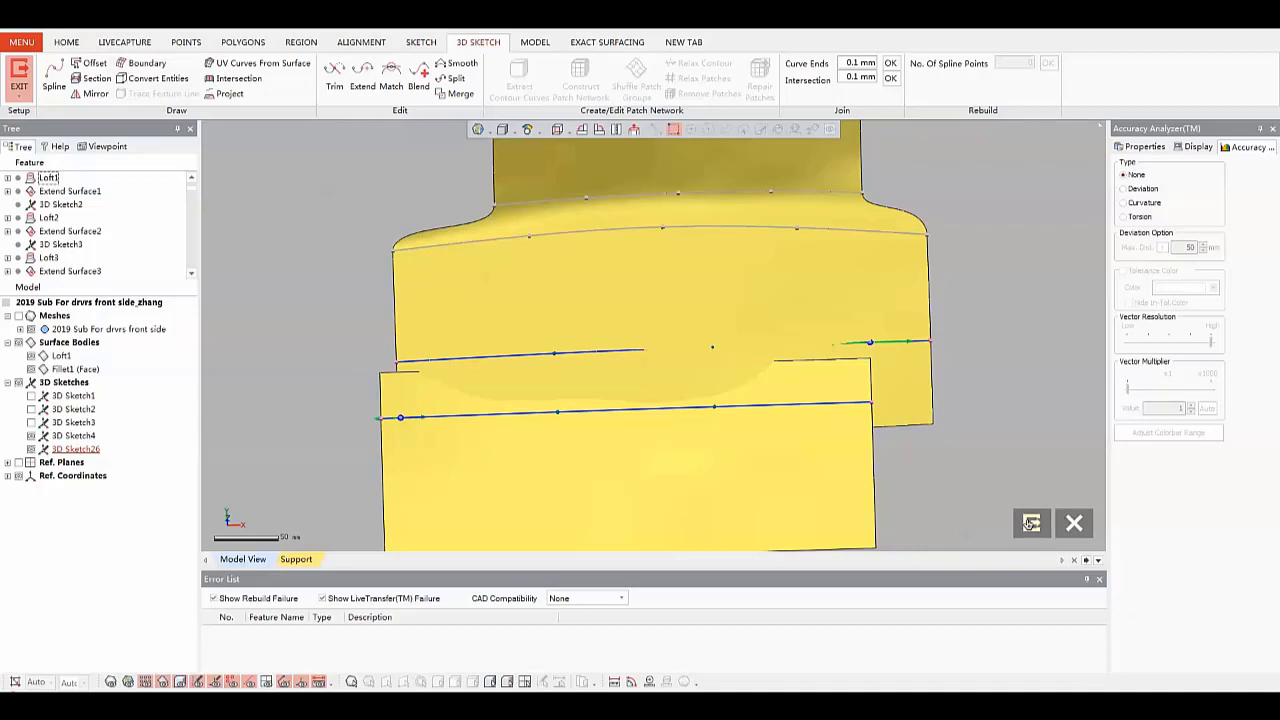
pyautogui.press('Escape')
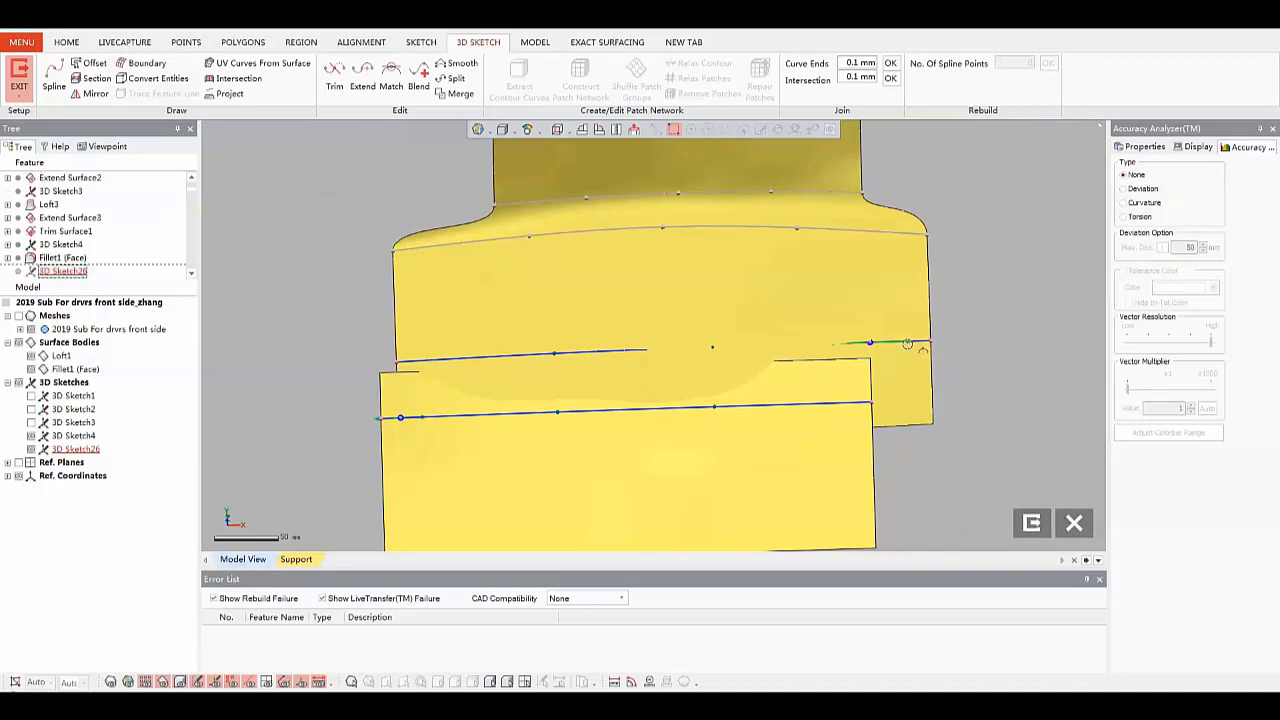
# Trim the filleted middle surface with the upper spline, keeping the part above the curve
pyautogui.click(537, 42)
pyautogui.click(710, 72)
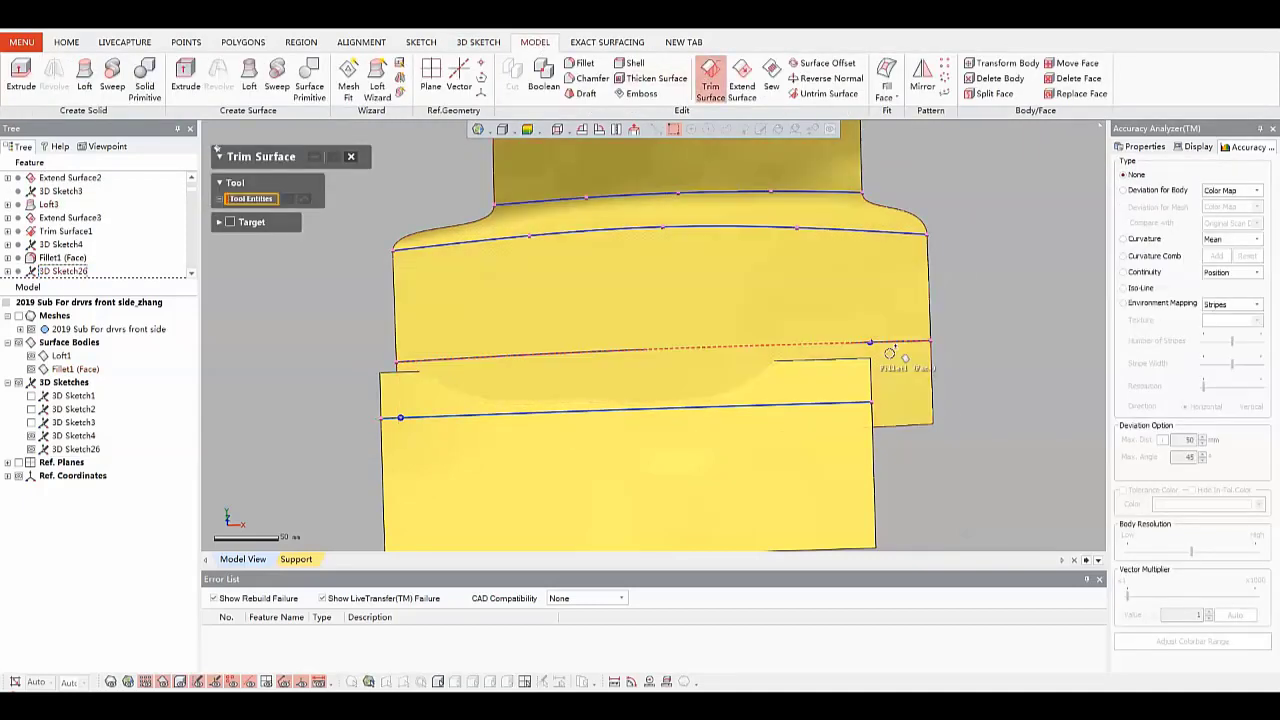
pyautogui.click(850, 278)
pyautogui.click(850, 278)
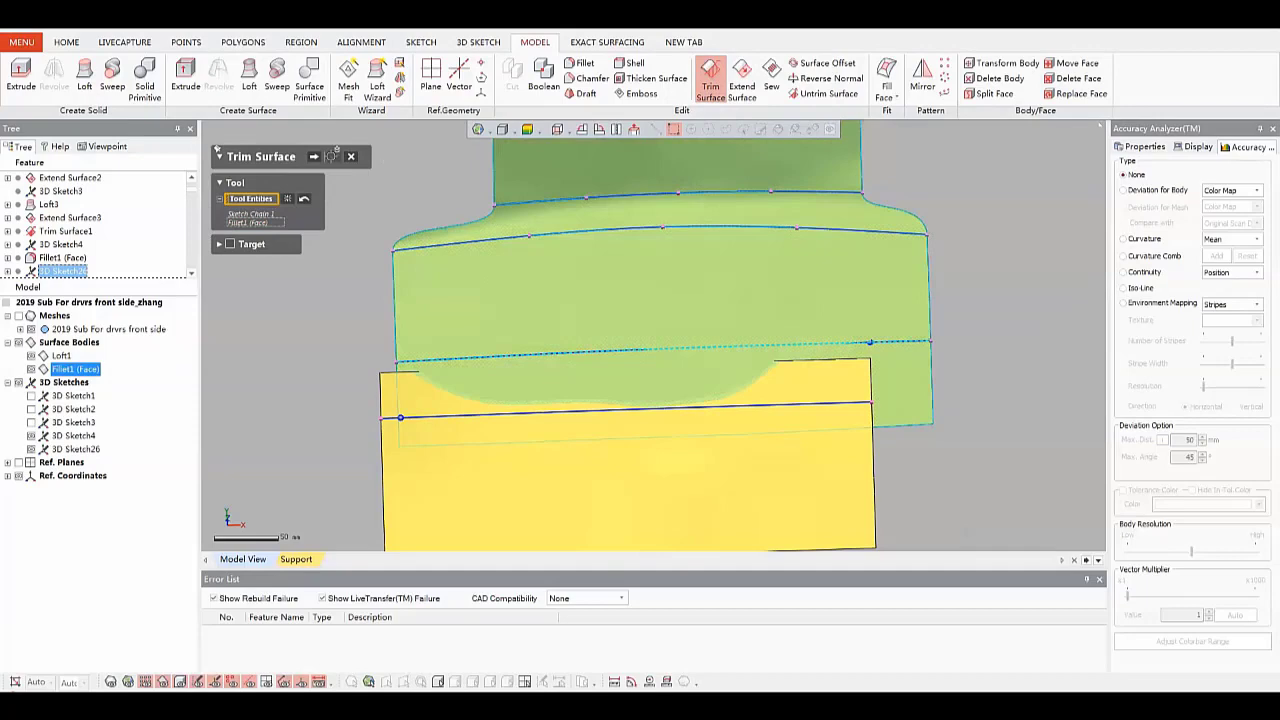
pyautogui.click(314, 157)
pyautogui.click(334, 157)
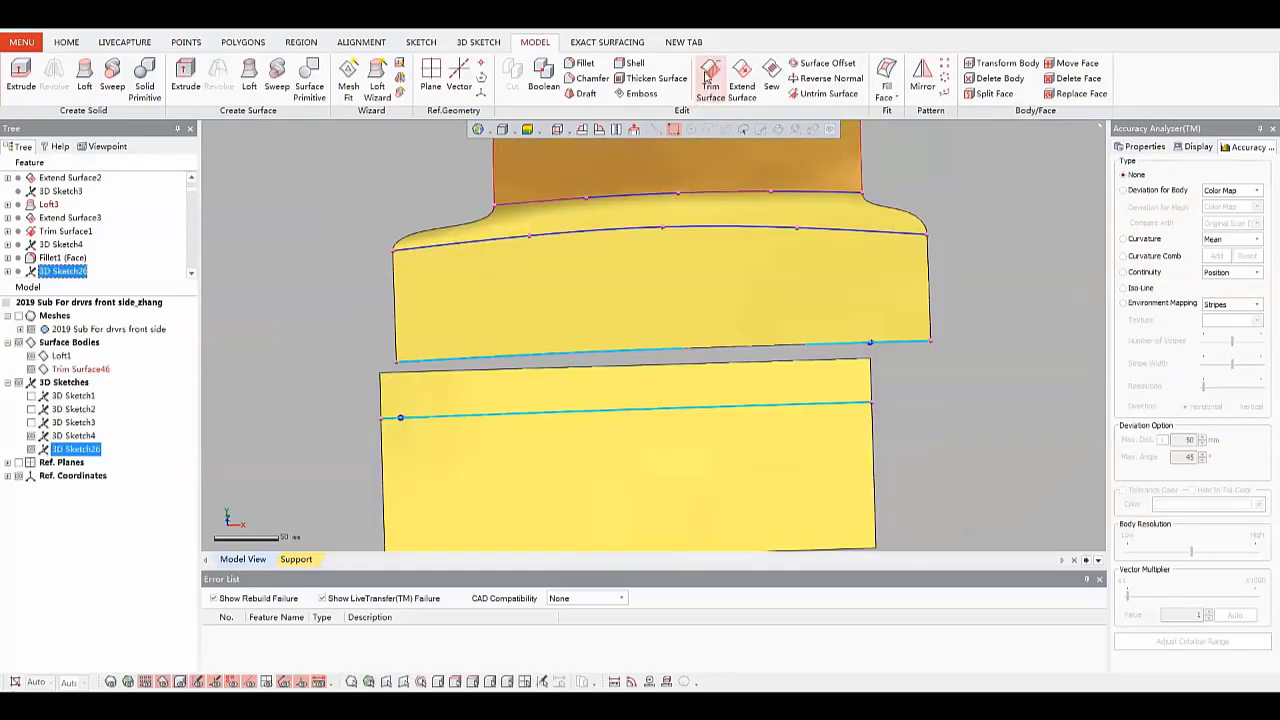
# Trim the lower main floor surface with the lower spline, keeping the part below the curve
pyautogui.click(707, 77)
pyautogui.click(748, 422)
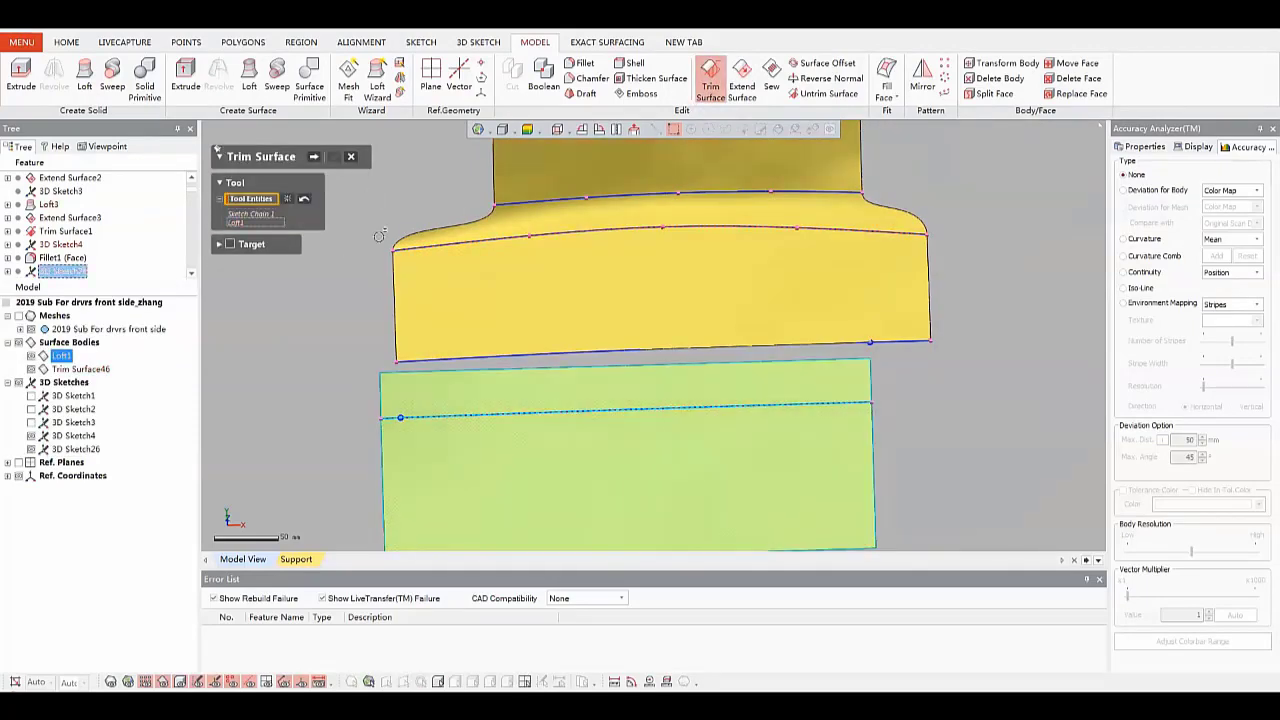
pyautogui.click(314, 157)
pyautogui.click(620, 469)
pyautogui.press('Return')
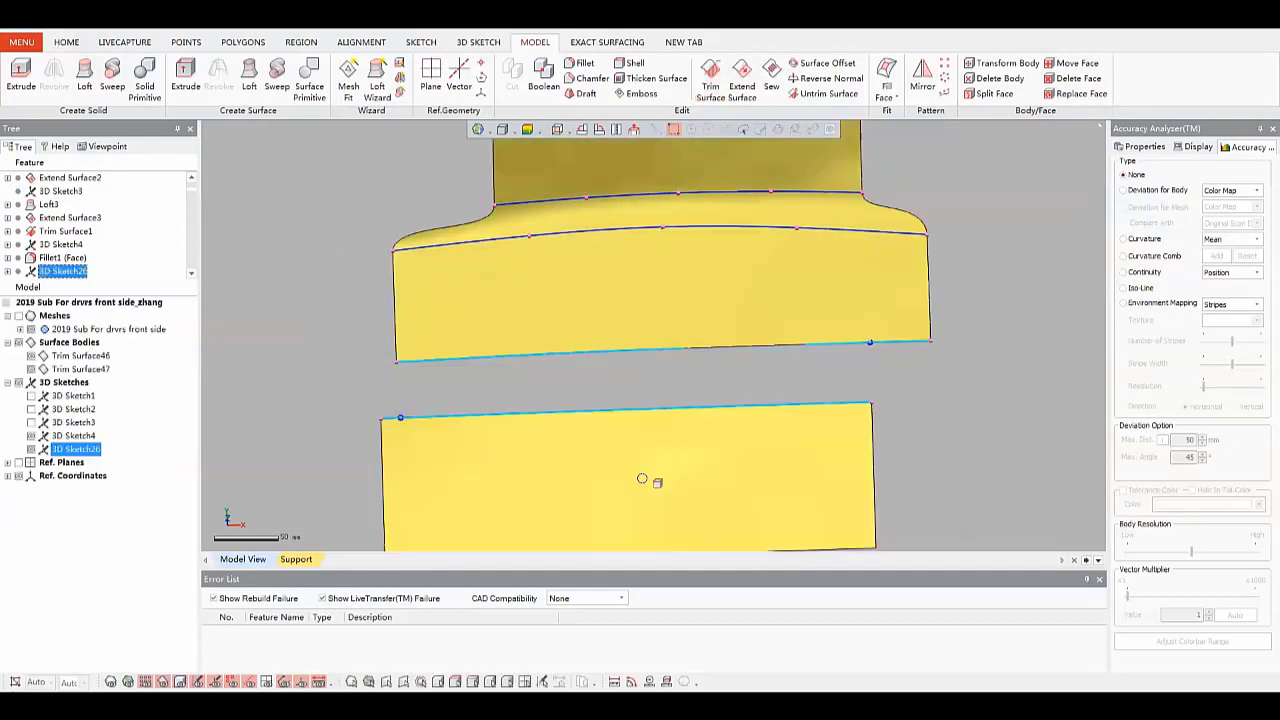
pyautogui.click(642, 479)
pyautogui.press('Escape')
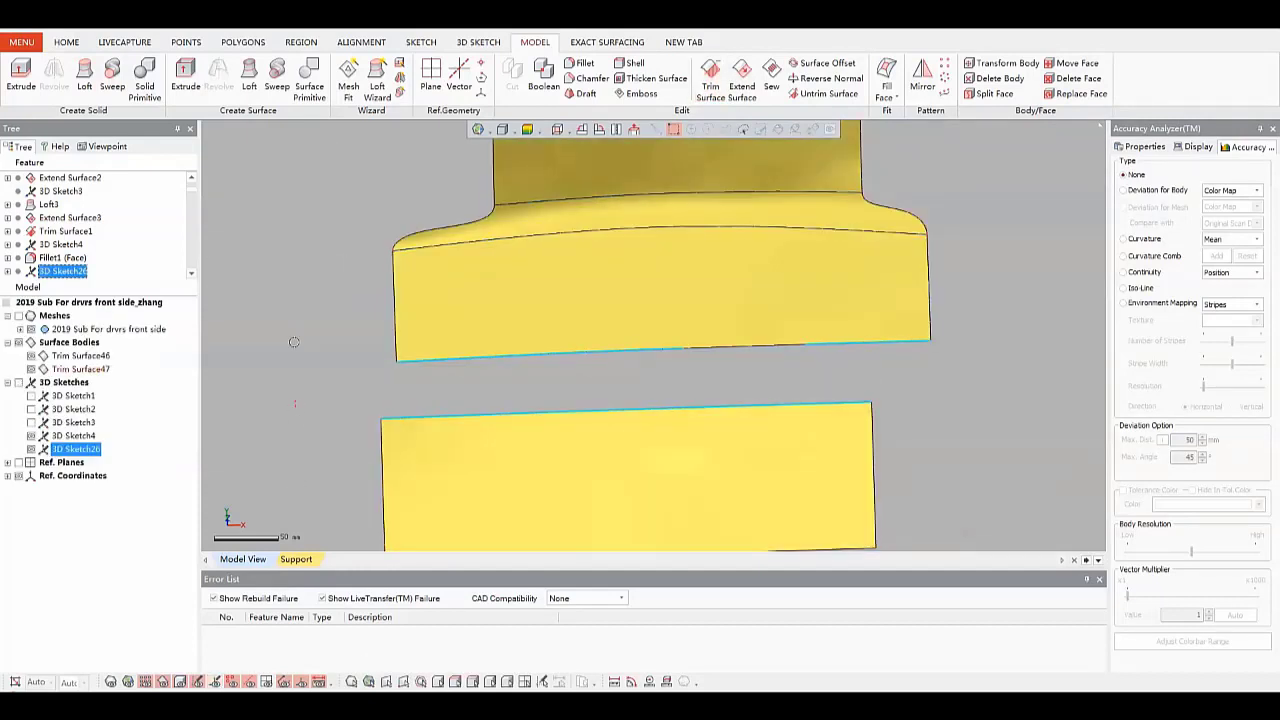
# Loft a surface between the two facing trimmed edges with Tangency To Face as start and end constraint
pyautogui.click(249, 77)
pyautogui.click(529, 356)
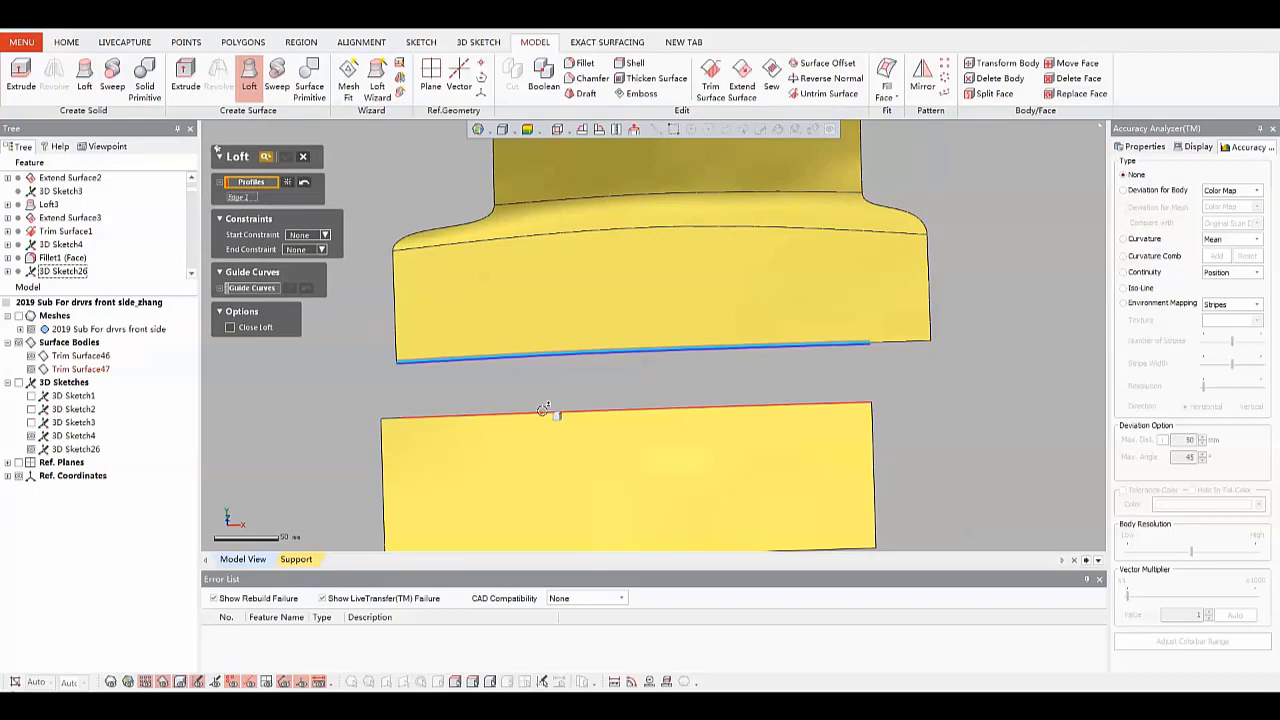
pyautogui.click(551, 412)
pyautogui.click(325, 243)
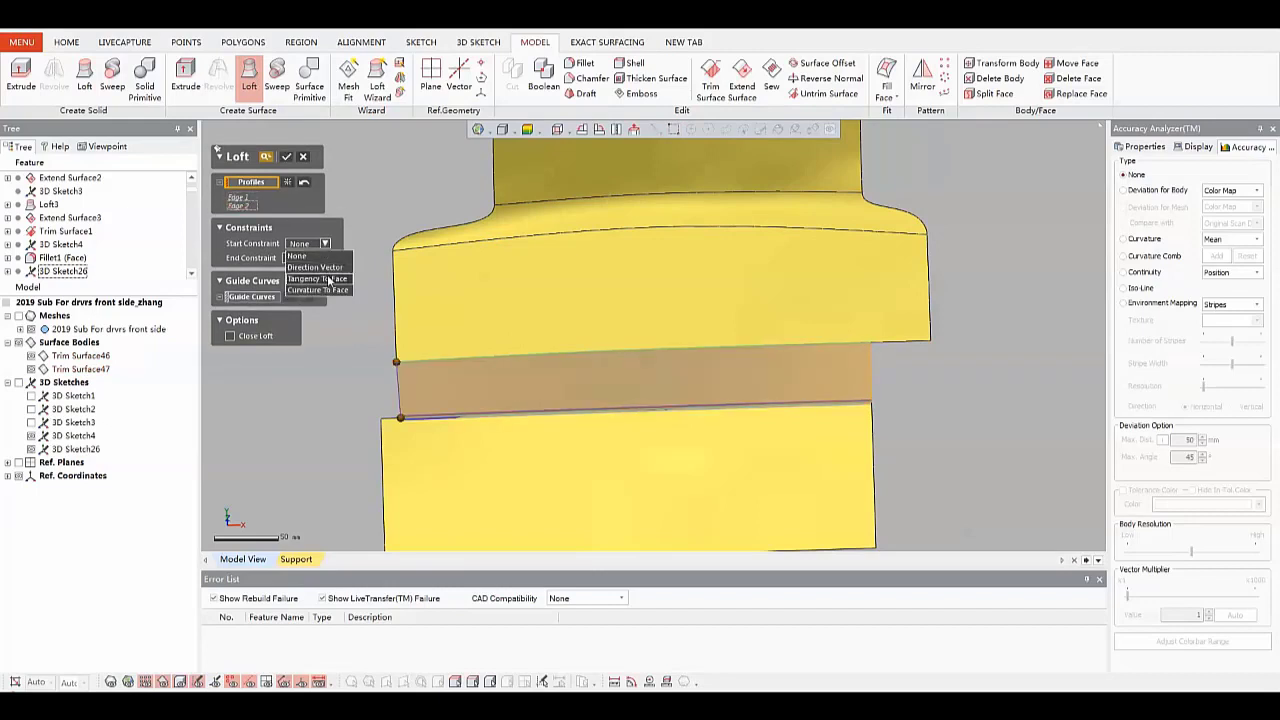
pyautogui.click(312, 279)
pyautogui.click(321, 304)
pyautogui.click(313, 339)
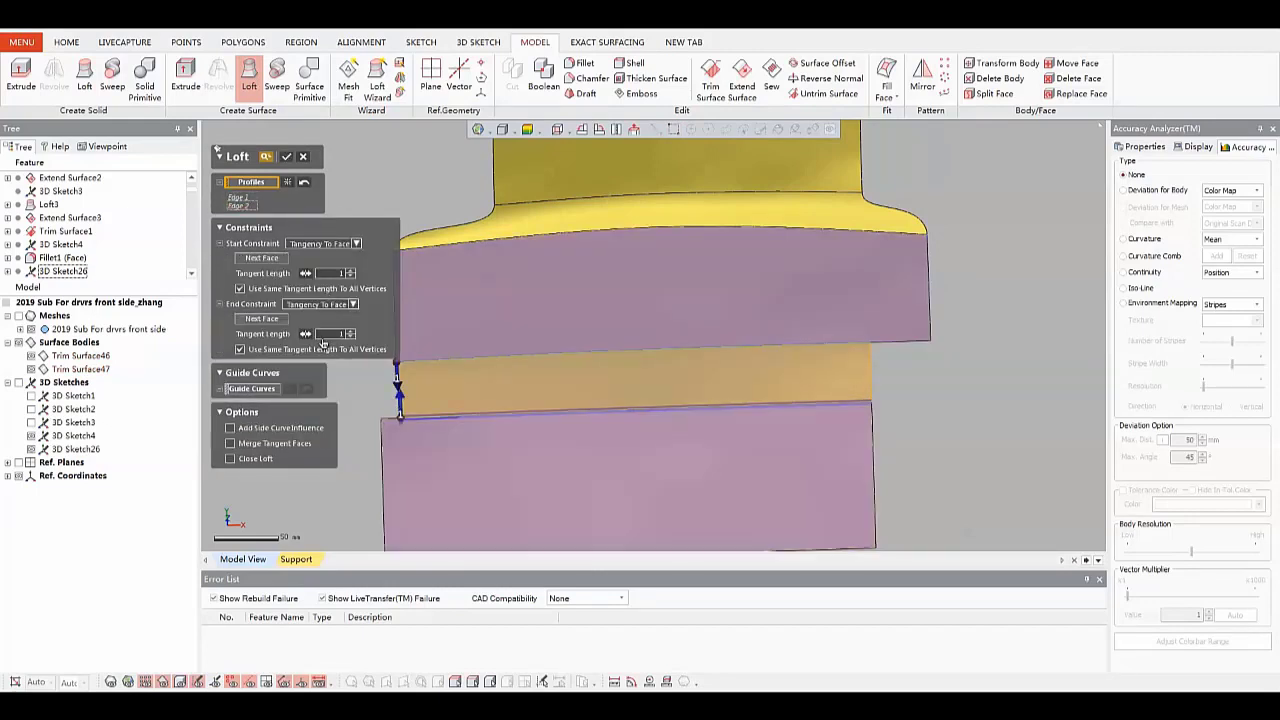
pyautogui.click(286, 156)
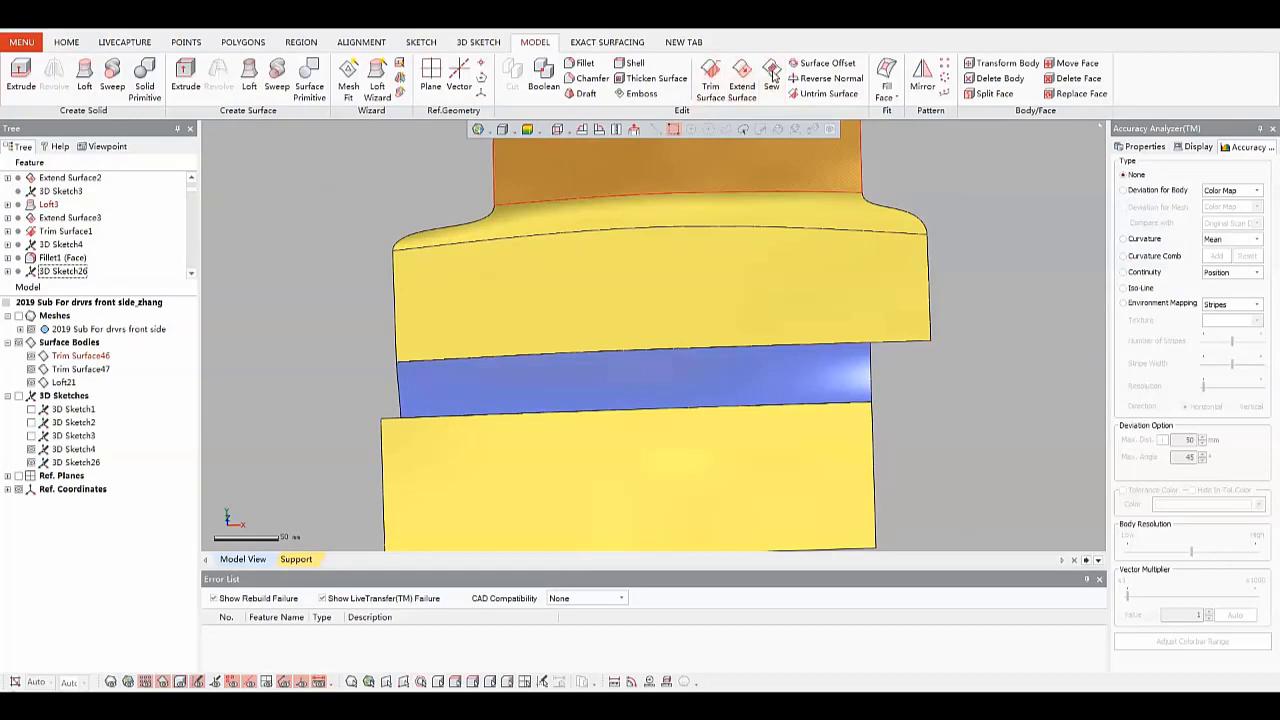
# Sew the upper trimmed surface, the new loft and the lower trimmed surface into one body
pyautogui.click(771, 80)
pyautogui.click(729, 214)
pyautogui.click(700, 387)
pyautogui.click(630, 470)
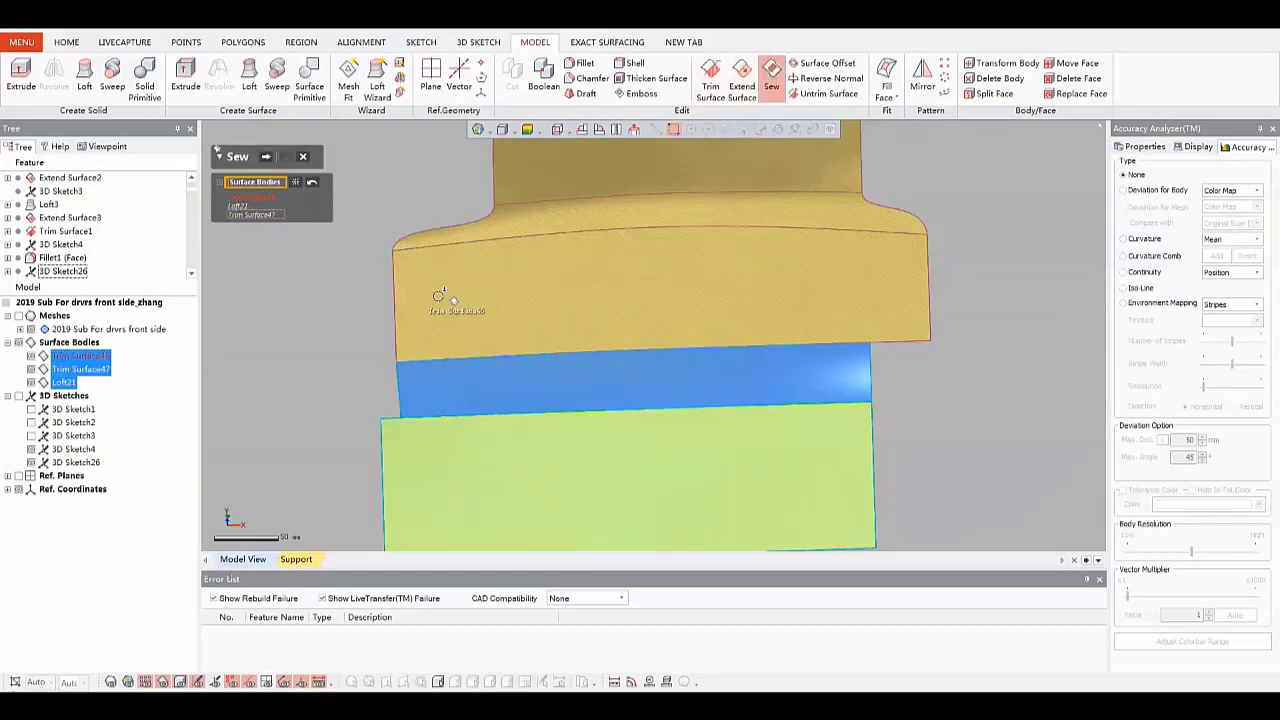
pyautogui.click(282, 160)
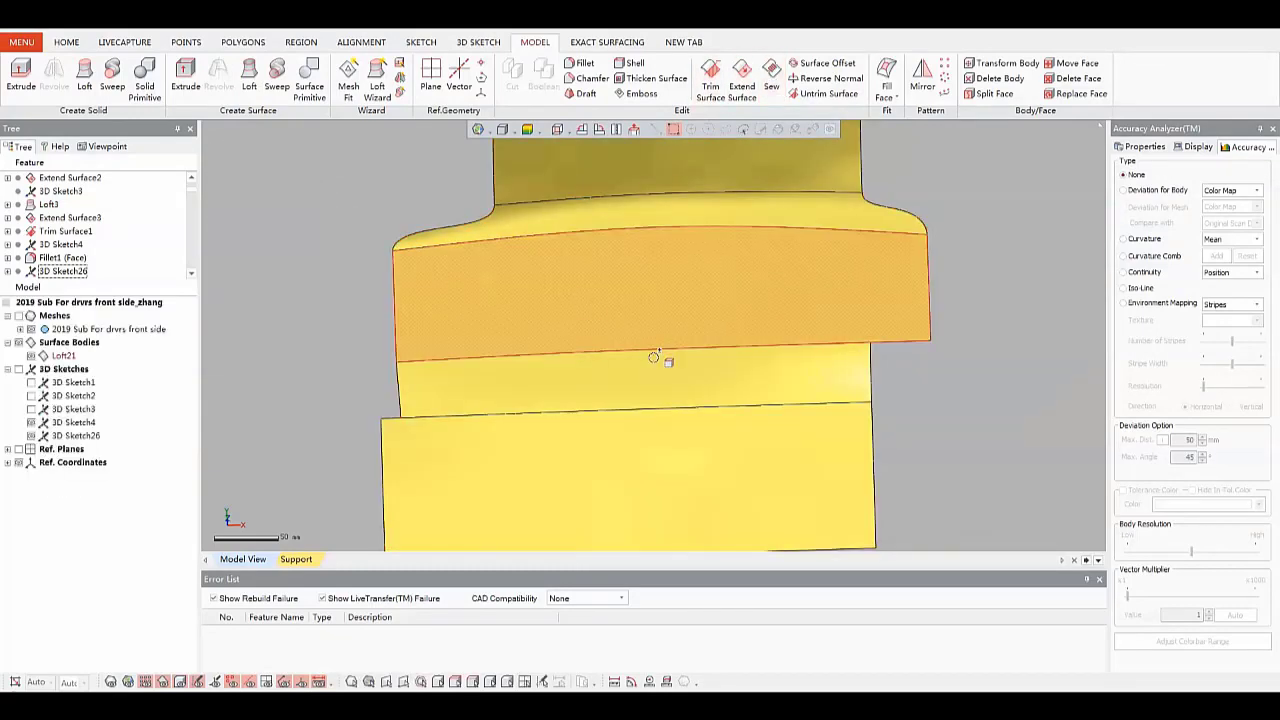
# Extract a plane surface primitive from the large floor region of the full footwell scan
pyautogui.scroll(-4, 655, 366)
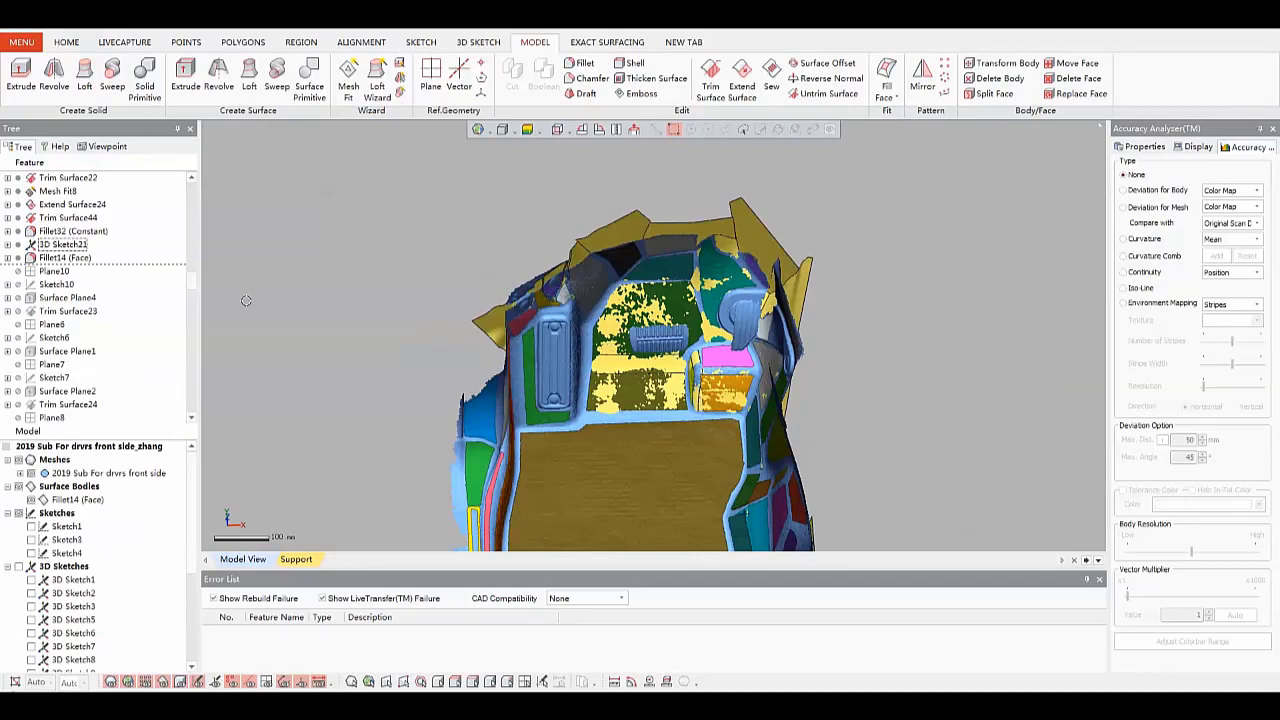
pyautogui.moveTo(426, 362); pyautogui.dragTo(594, 300, button='right')
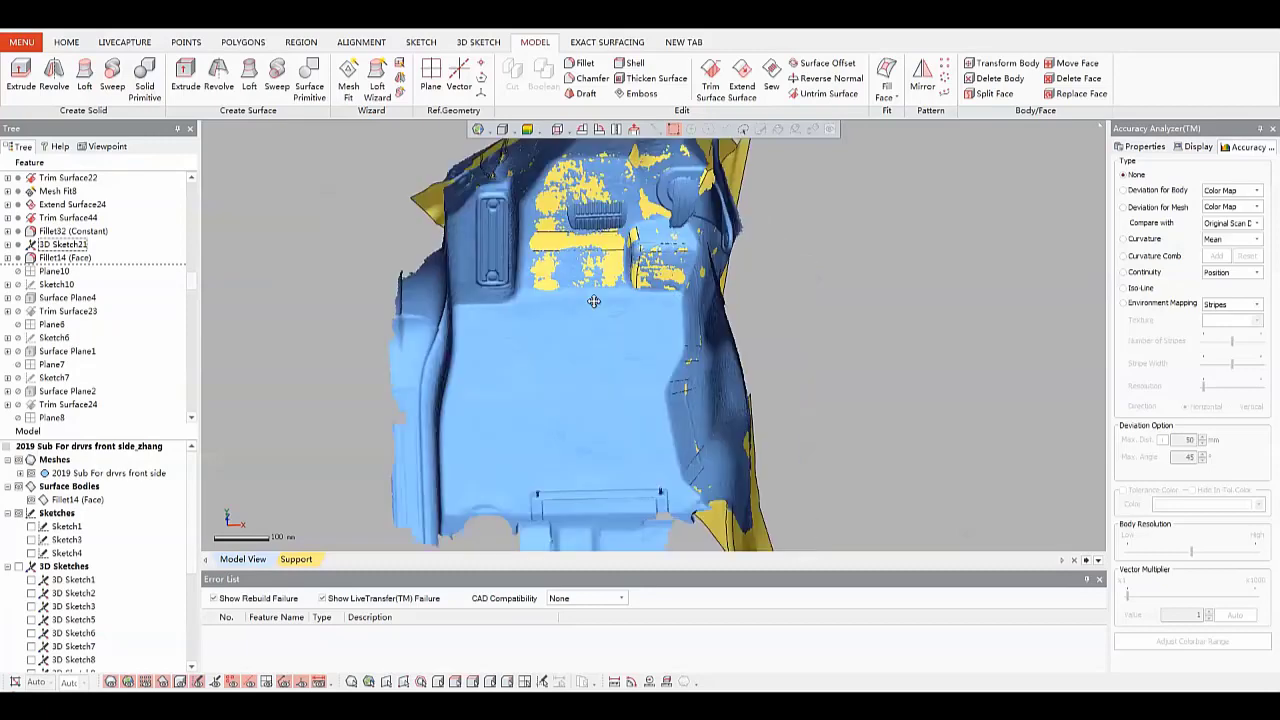
pyautogui.scroll(-4, 620, 352)
pyautogui.click(614, 360)
pyautogui.click(310, 88)
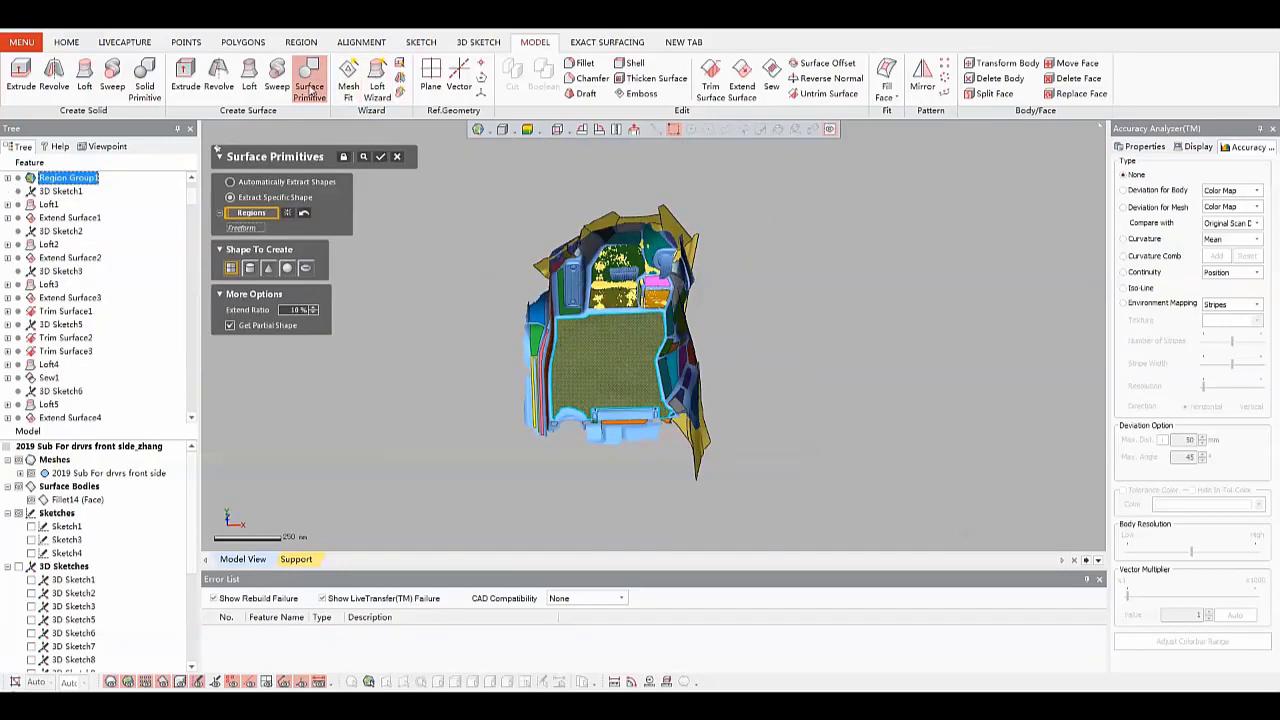
pyautogui.click(381, 157)
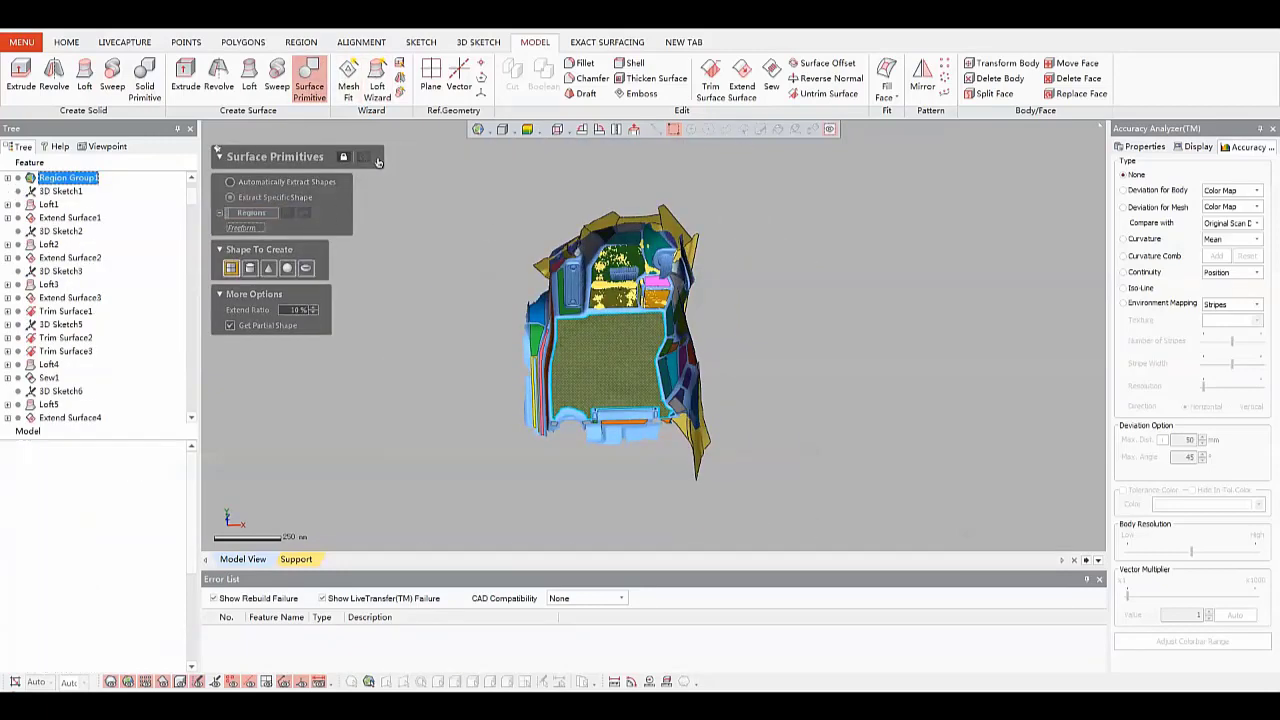
pyautogui.scroll(3, 470, 360)
# Enlarge the fitted floor plane: set its Mid Plane extrusion length to 770 mm and lengthen its base sketch line past the left side of the scan
pyautogui.doubleClick(736, 349)
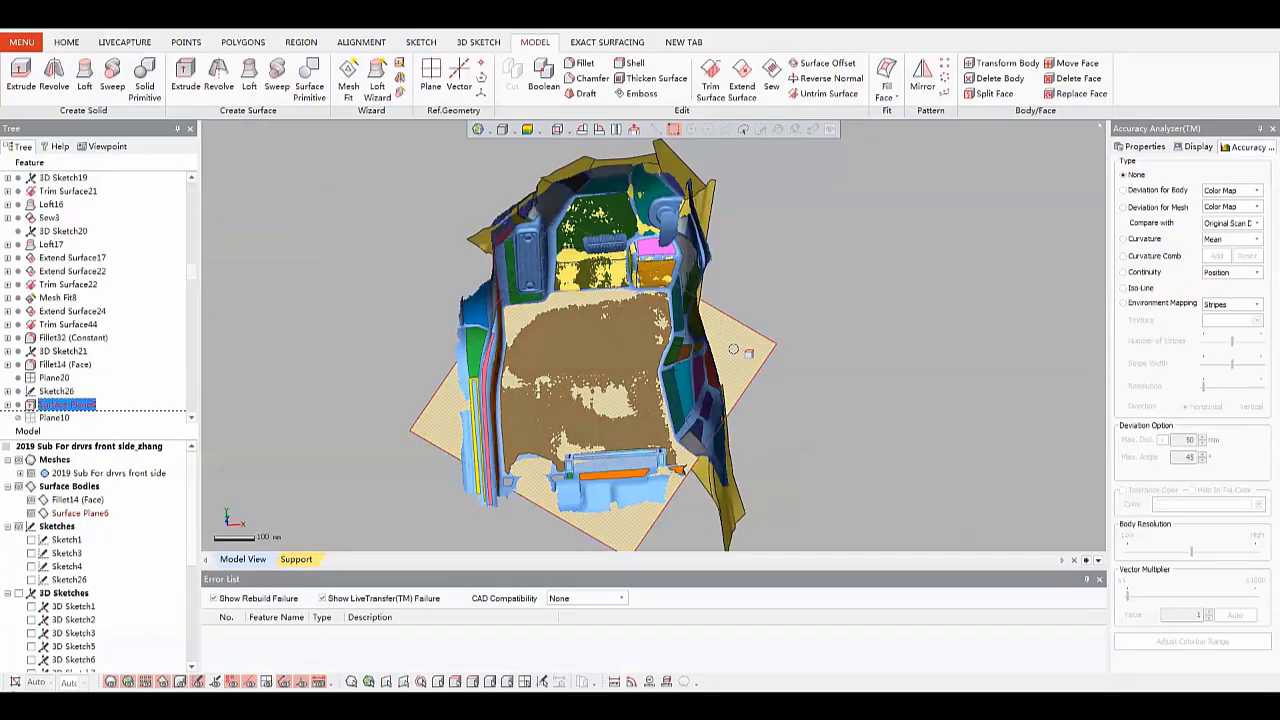
pyautogui.moveTo(615, 355); pyautogui.dragTo(595, 337)
pyautogui.press('Return')
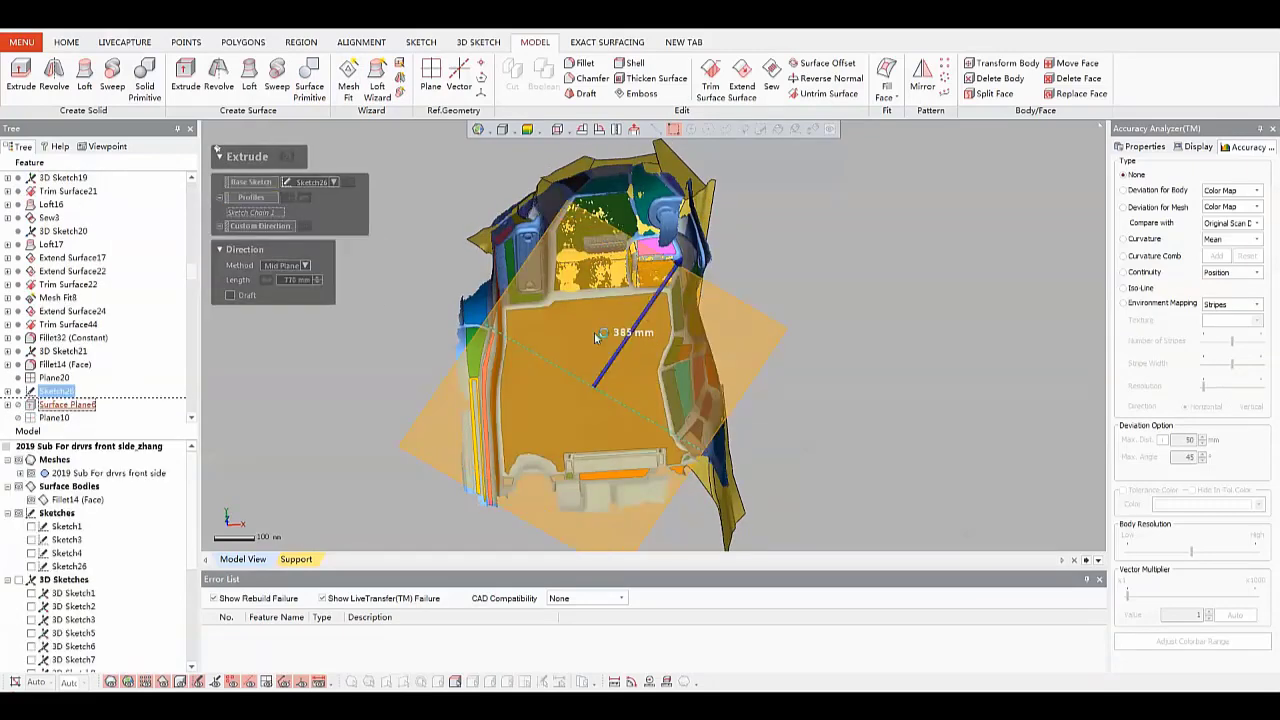
pyautogui.doubleClick(72, 392)
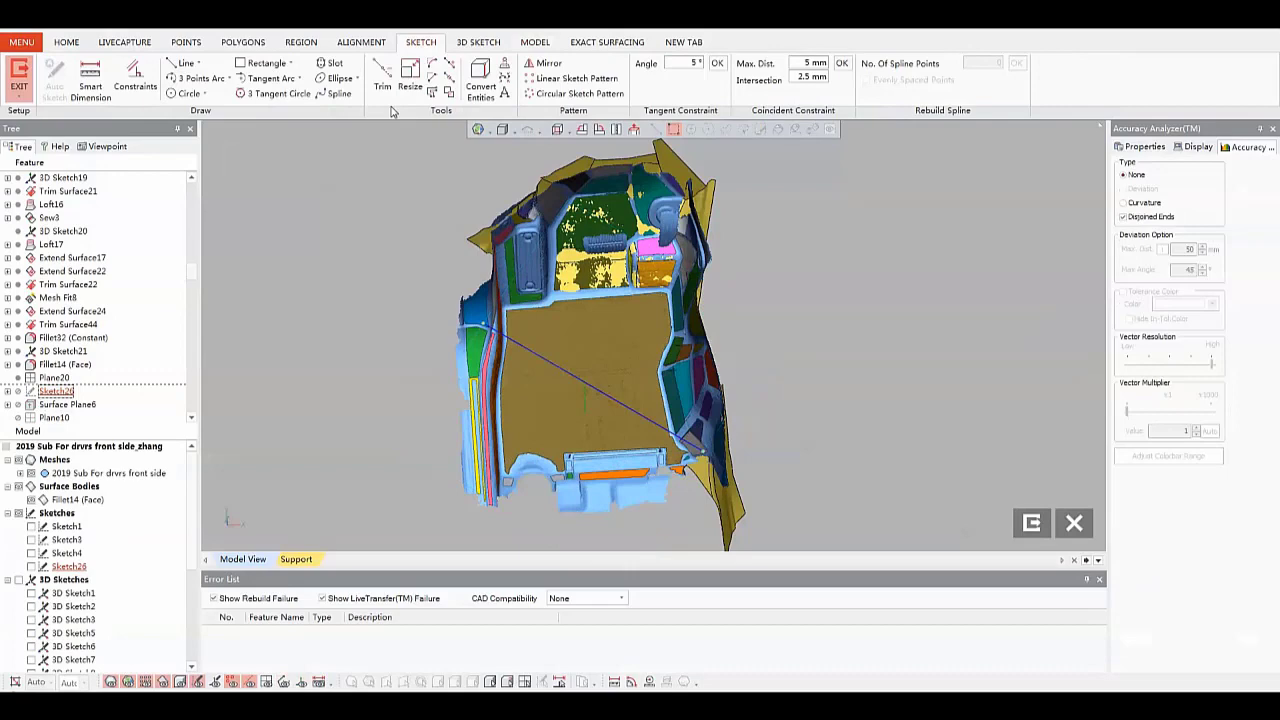
pyautogui.click(410, 82)
pyautogui.moveTo(483, 325); pyautogui.dragTo(385, 267)
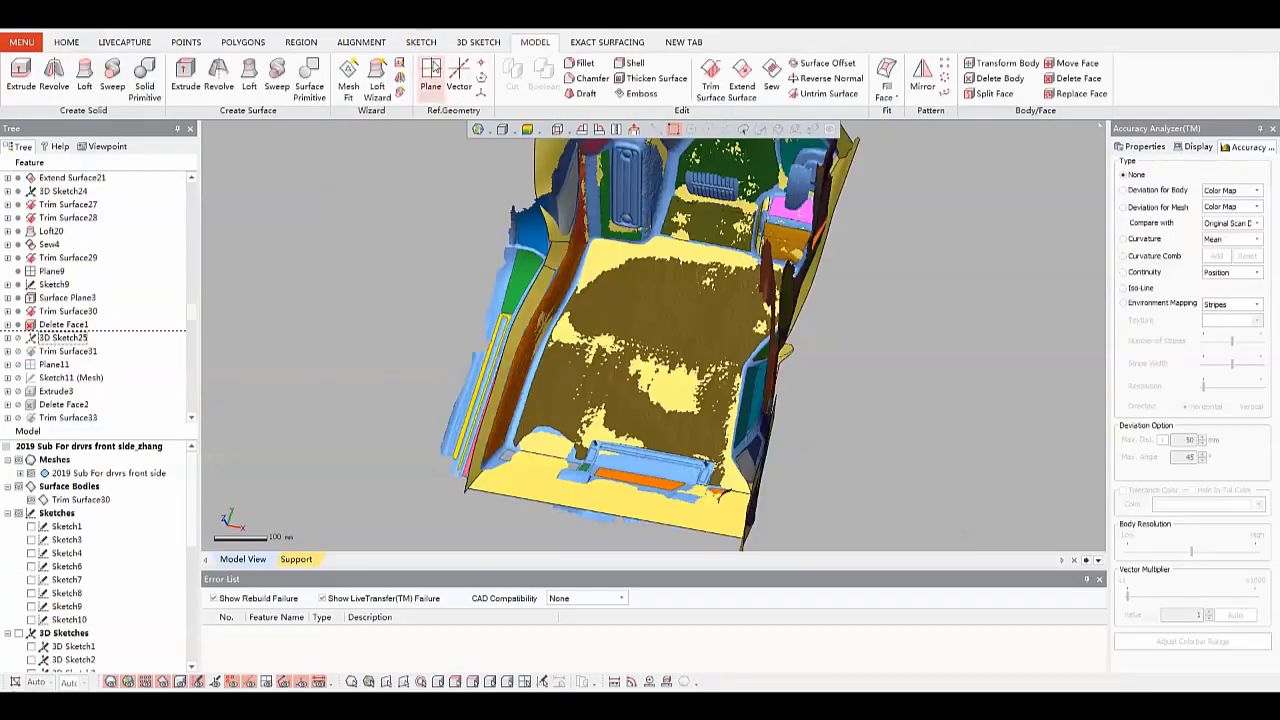
# Start a new 3D sketch and draw a spline along the left side wall surface, beginning near the floor's rear corner
pyautogui.click(25, 104)
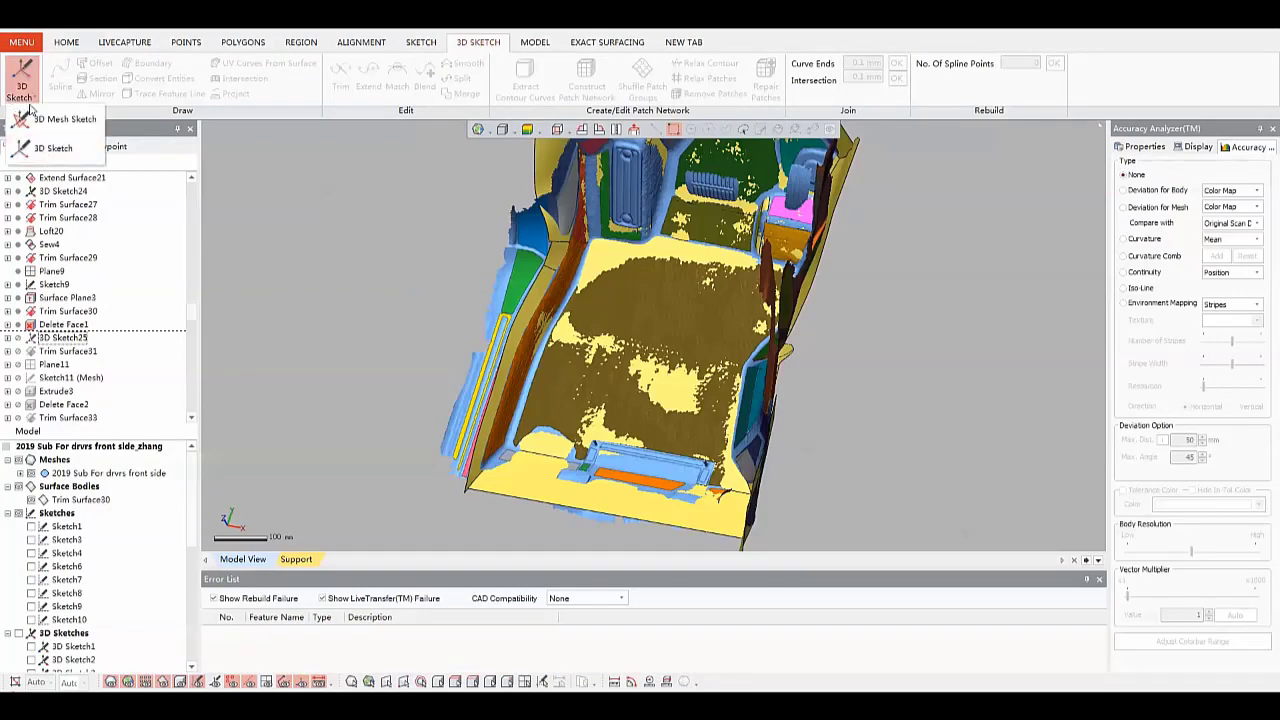
pyautogui.click(36, 148)
pyautogui.moveTo(470, 470); pyautogui.dragTo(462, 457, button='right')
pyautogui.scroll(2, 457, 452)
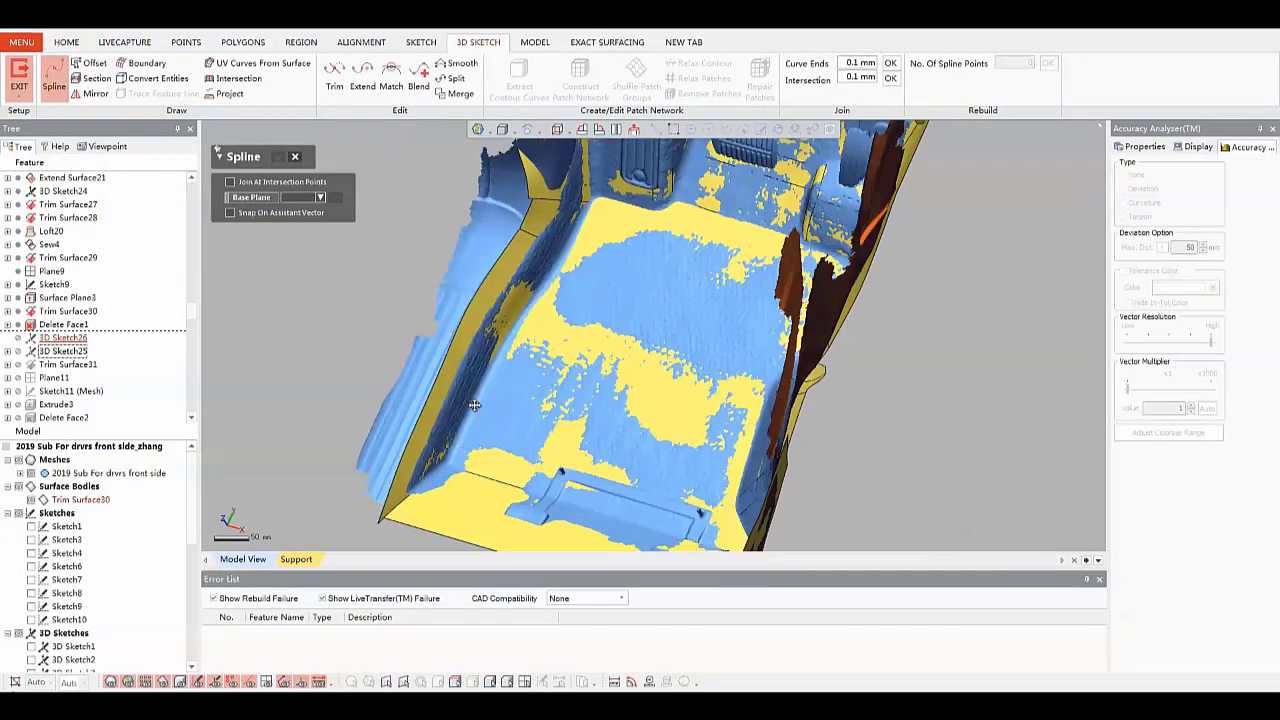
pyautogui.keyDown('ctrl'); pyautogui.moveTo(475, 405); pyautogui.dragTo(574, 349, button='right'); pyautogui.keyUp('ctrl')
pyautogui.scroll(2, 574, 349)
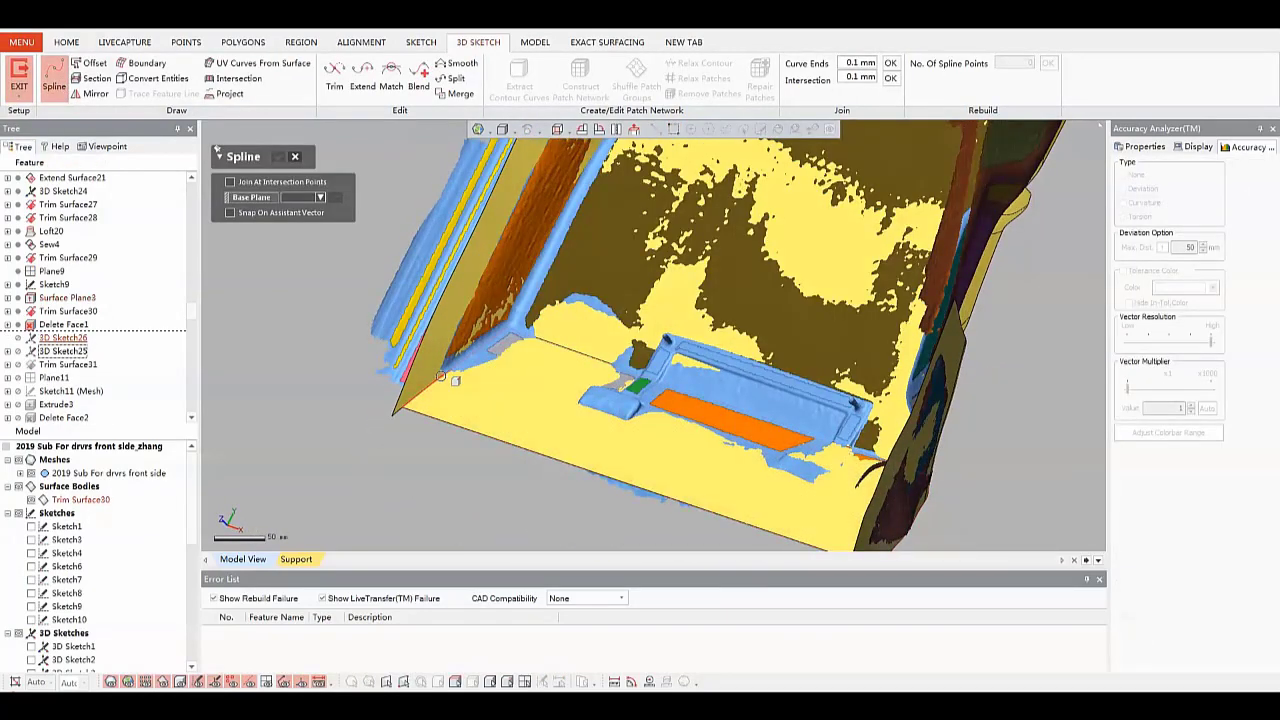
pyautogui.click(505, 232)
pyautogui.moveTo(505, 232); pyautogui.dragTo(550, 298, button='right')
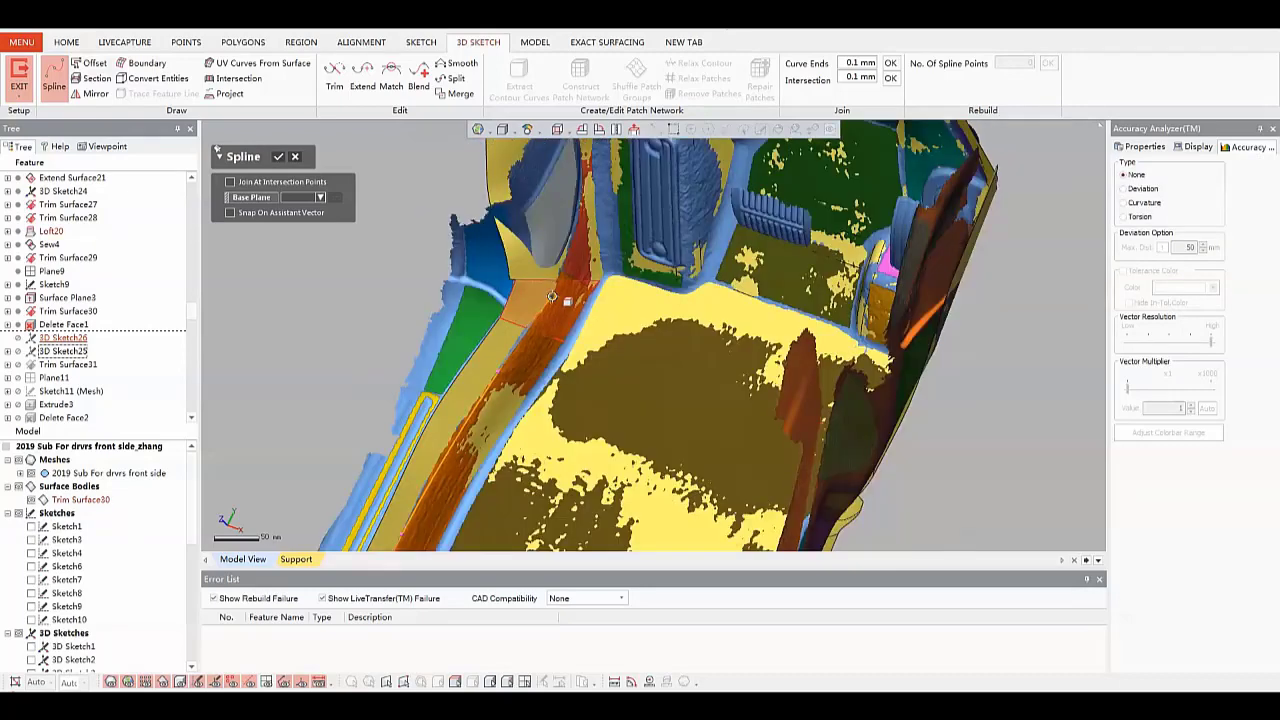
# Extend the spline up the left side wall beside the footrest and end it on the upper corner panel's edge
pyautogui.hotkey('ctrl', '2')
pyautogui.moveTo(571, 246); pyautogui.dragTo(543, 274, button='right')
pyautogui.hotkey('ctrl', '1')
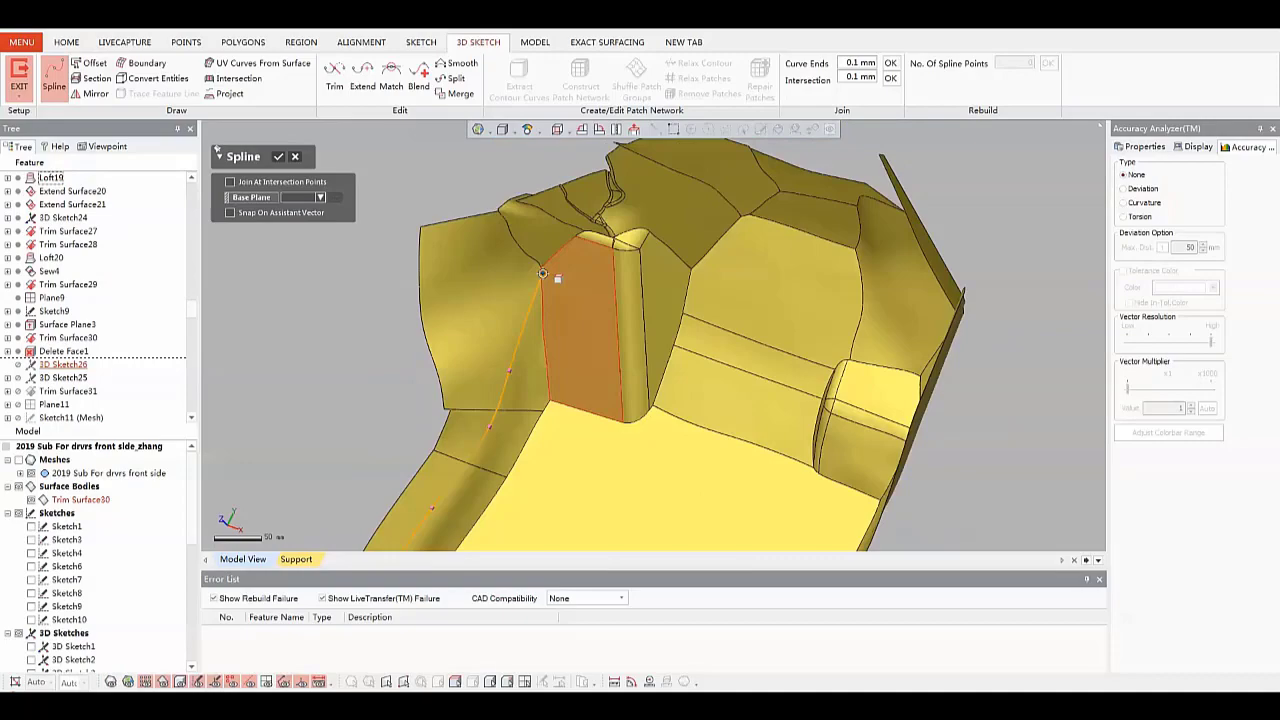
pyautogui.hotkey('ctrl', '1')
pyautogui.hotkey('ctrl', '1')
pyautogui.hotkey('ctrl', '1')
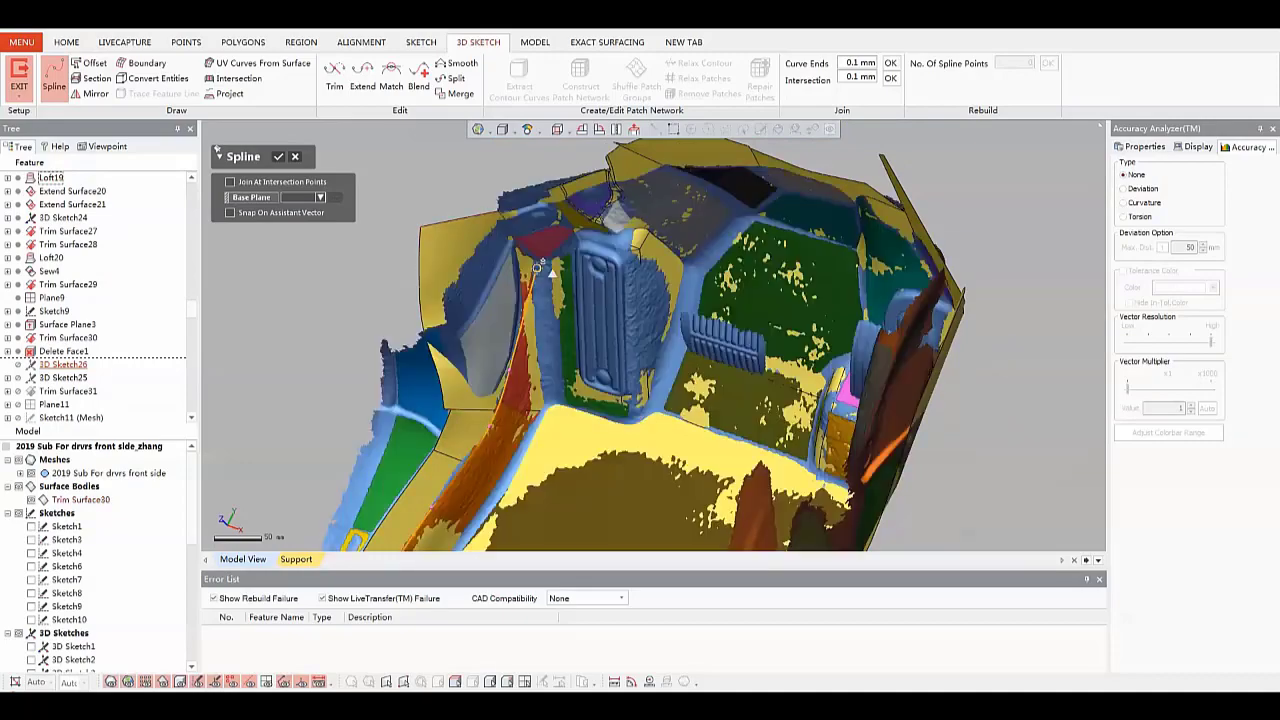
pyautogui.scroll(6, 538, 268)
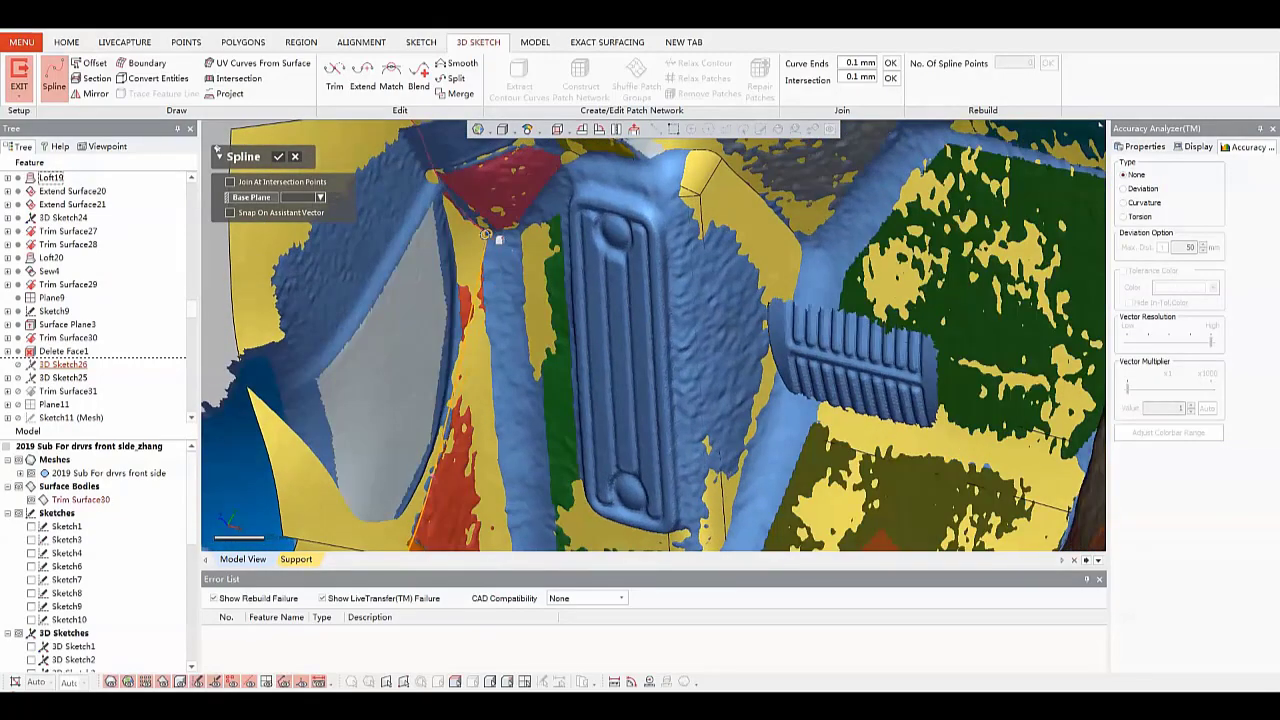
pyautogui.hotkey('ctrl', '1')
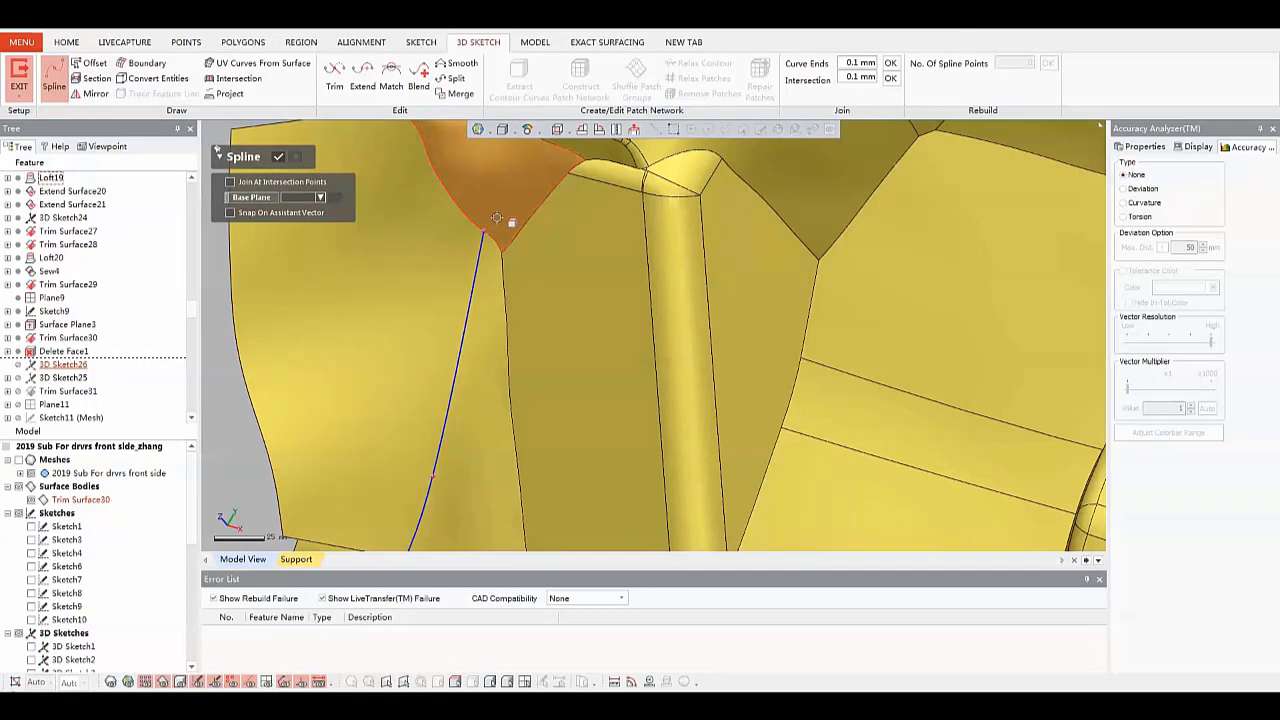
# Continue the trim curve with connected splines across the small corner panels above the footrest
pyautogui.click(484, 231)
pyautogui.moveTo(484, 231); pyautogui.dragTo(537, 288, button='right')
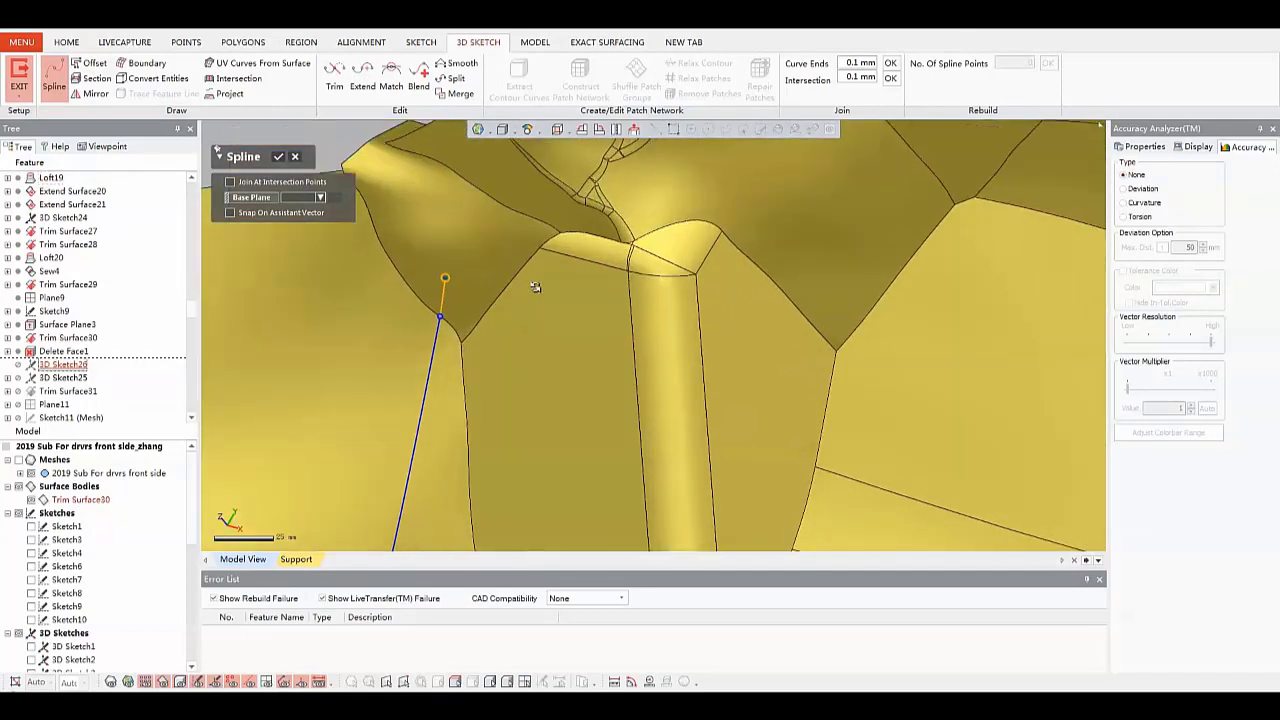
pyautogui.click(553, 225)
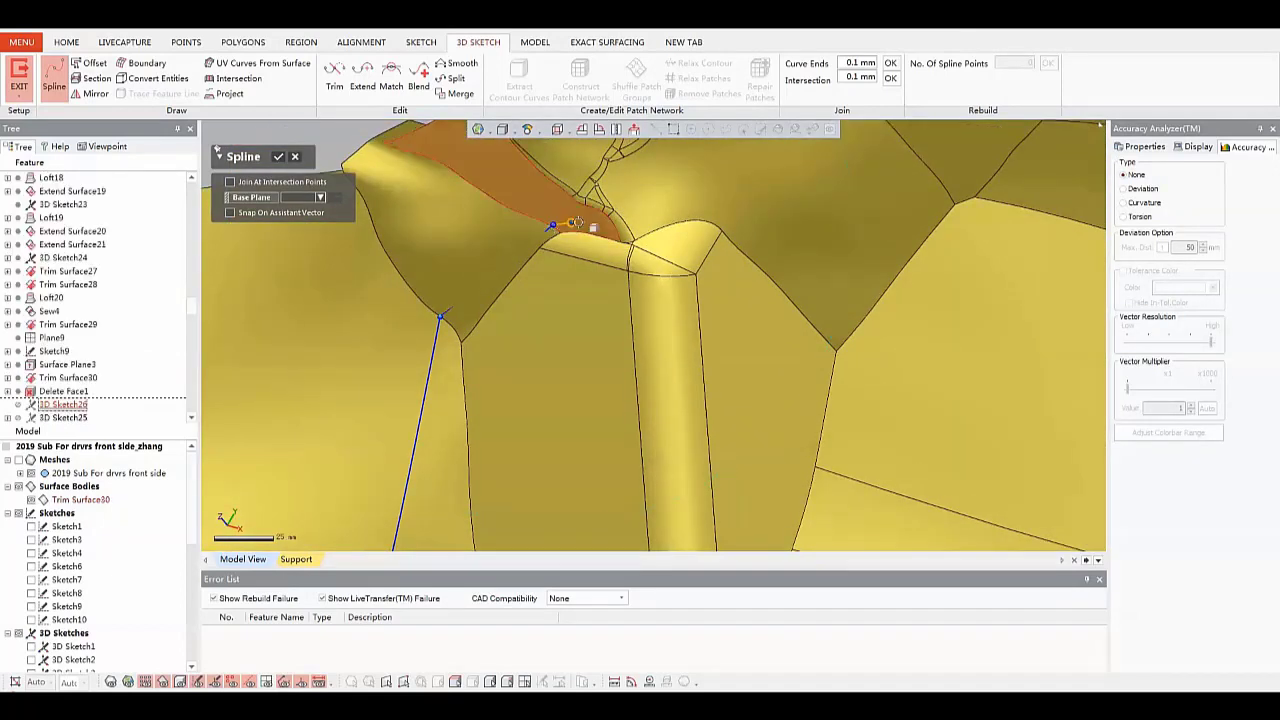
pyautogui.click(611, 222)
pyautogui.press('Escape')
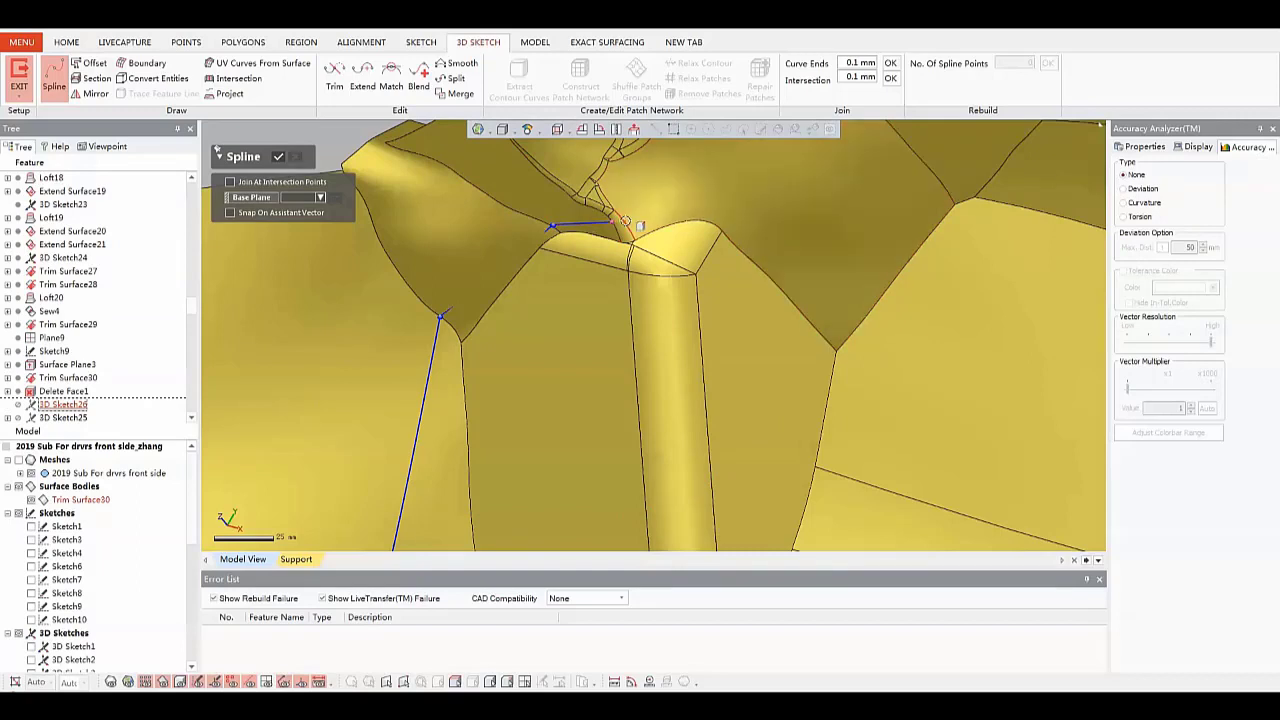
pyautogui.click(611, 222)
pyautogui.scroll(-2, 627, 229)
pyautogui.keyDown('ctrl'); pyautogui.moveTo(627, 228); pyautogui.dragTo(663, 269, button='right'); pyautogui.keyUp('ctrl')
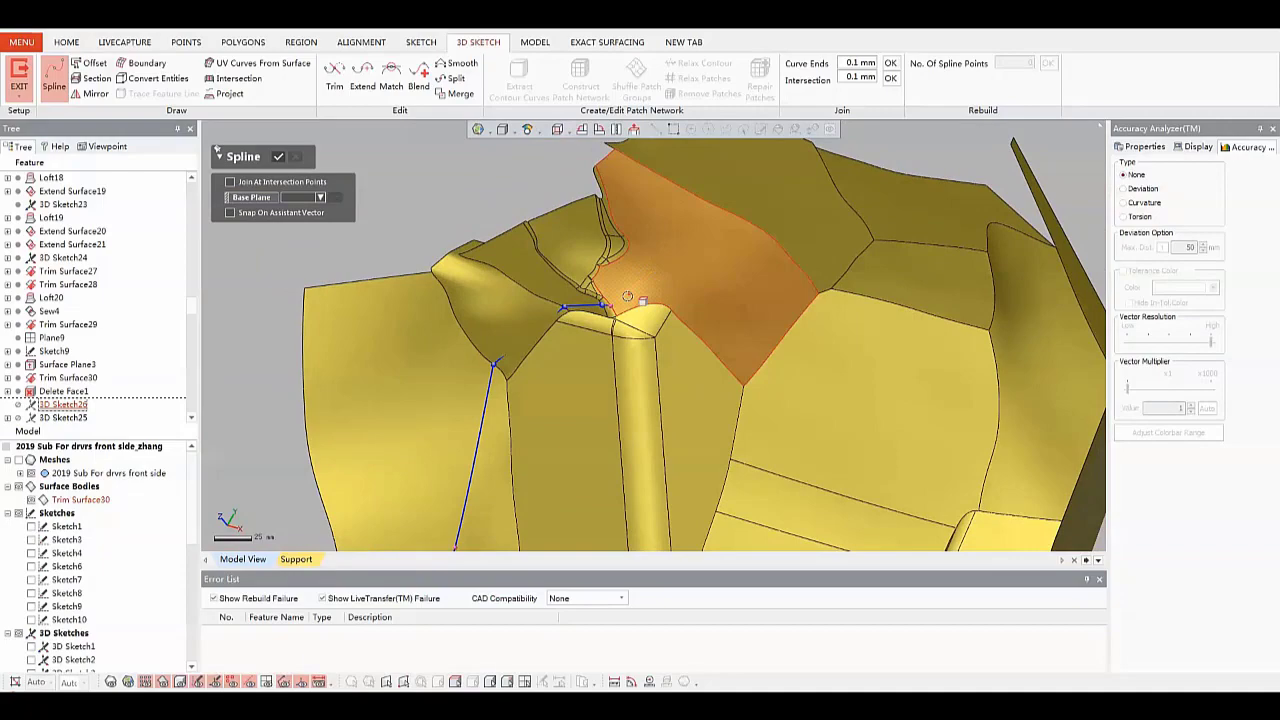
# Continue the splines across the large upper front panels towards the right side wall
pyautogui.click(766, 232)
pyautogui.hotkey('ctrl', '1')
pyautogui.hotkey('ctrl', '1')
pyautogui.click(853, 208)
pyautogui.keyDown('ctrl'); pyautogui.moveTo(1000, 223); pyautogui.dragTo(954, 272, button='right'); pyautogui.keyUp('ctrl')
pyautogui.doubleClick(954, 272)
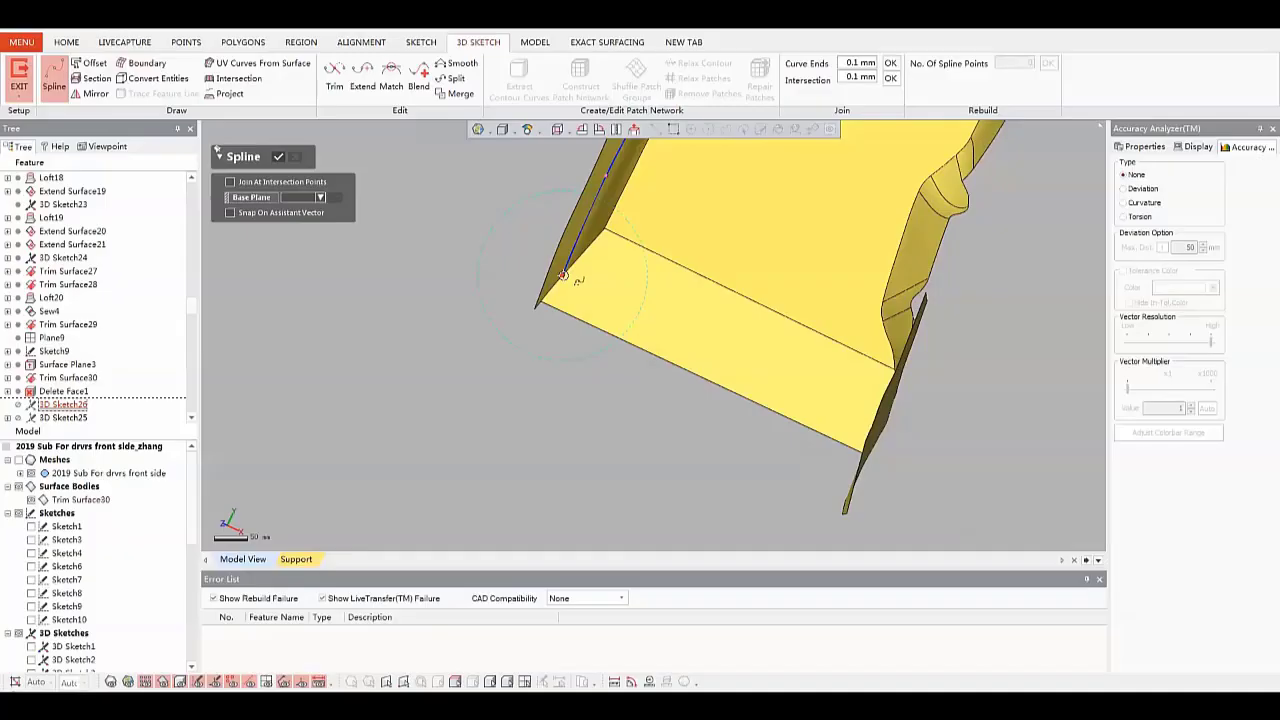
# Draw a spline across the rear floor strip from the left wall to the right wall and finish the 3D sketch
pyautogui.click(566, 280)
pyautogui.moveTo(688, 354); pyautogui.dragTo(906, 370, button='right')
pyautogui.doubleClick(904, 405)
pyautogui.scroll(-3, 846, 307)
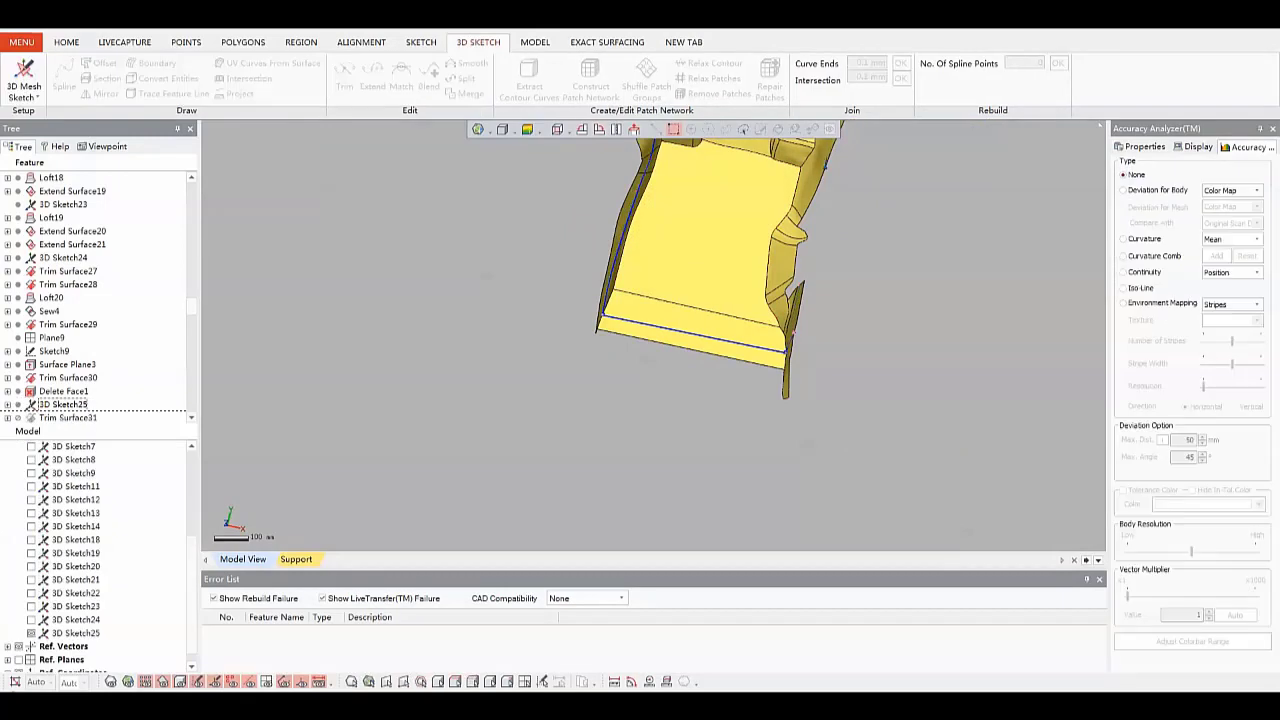
# Trim the footwell surface with the 3D sketch chain, keeping the region inside the outline, and hide the 3D sketches
pyautogui.click(535, 43)
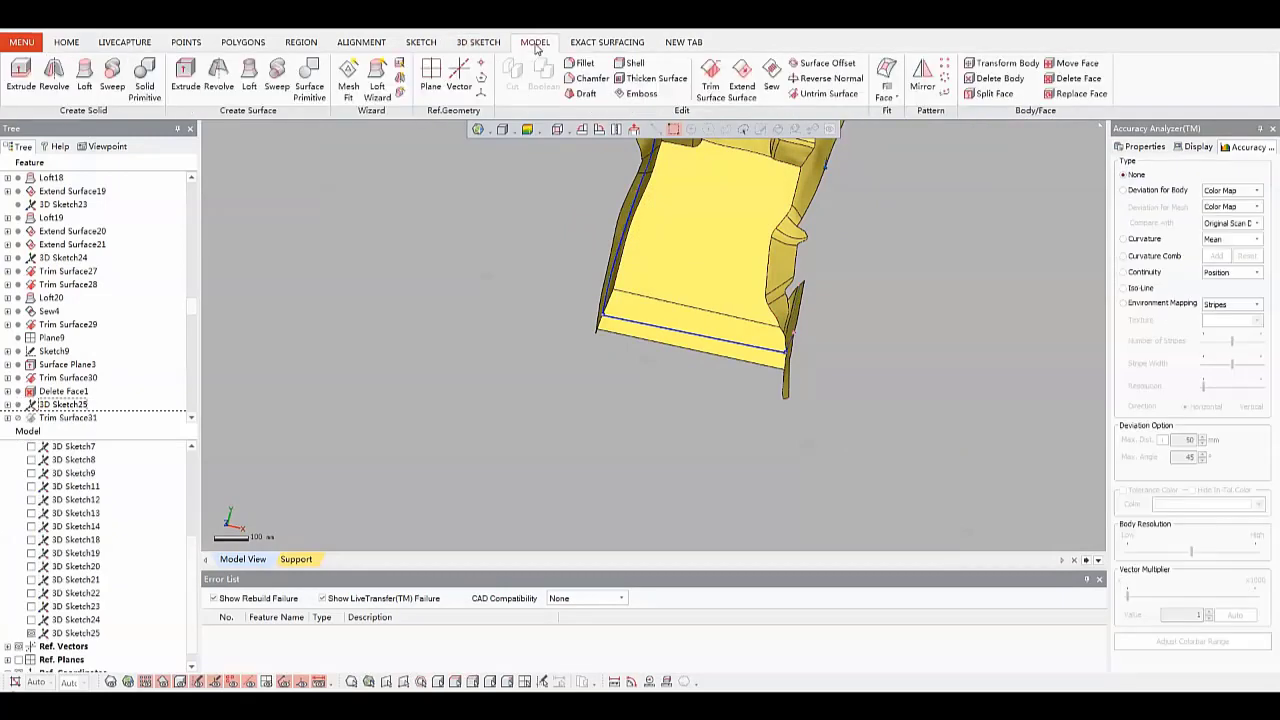
pyautogui.click(711, 76)
pyautogui.scroll(3, 663, 319)
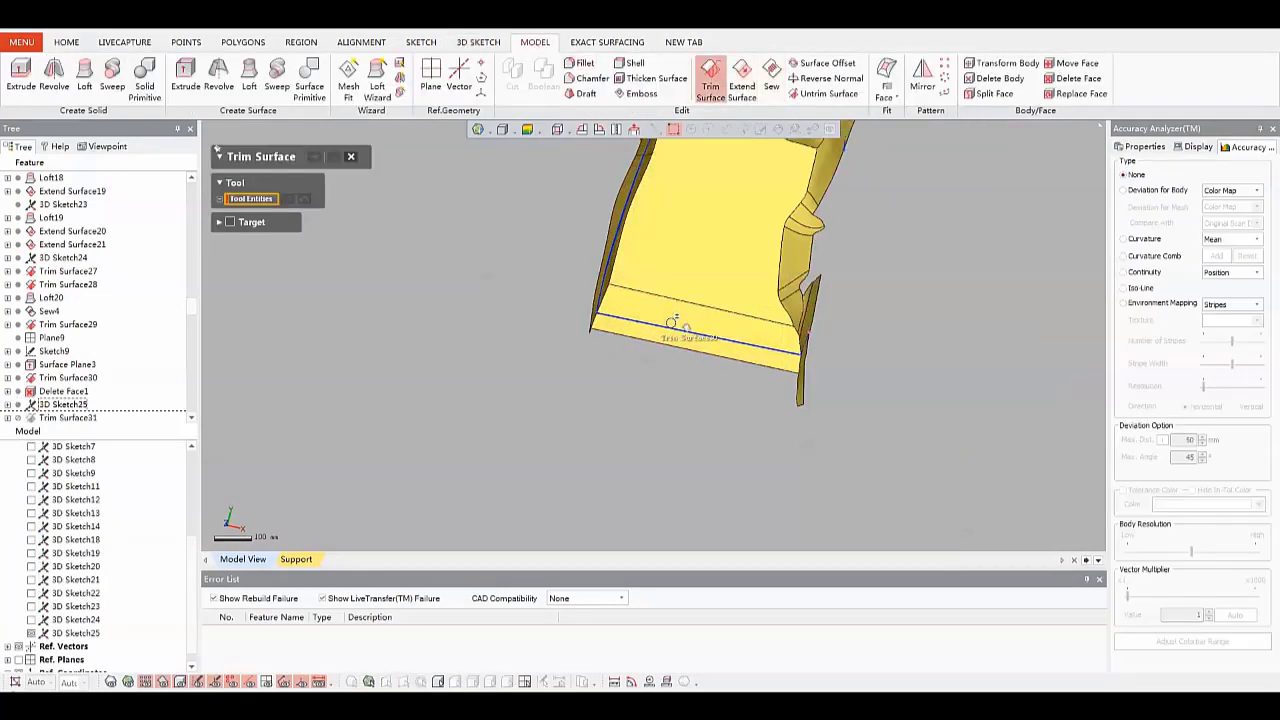
pyautogui.click(615, 313)
pyautogui.click(618, 310)
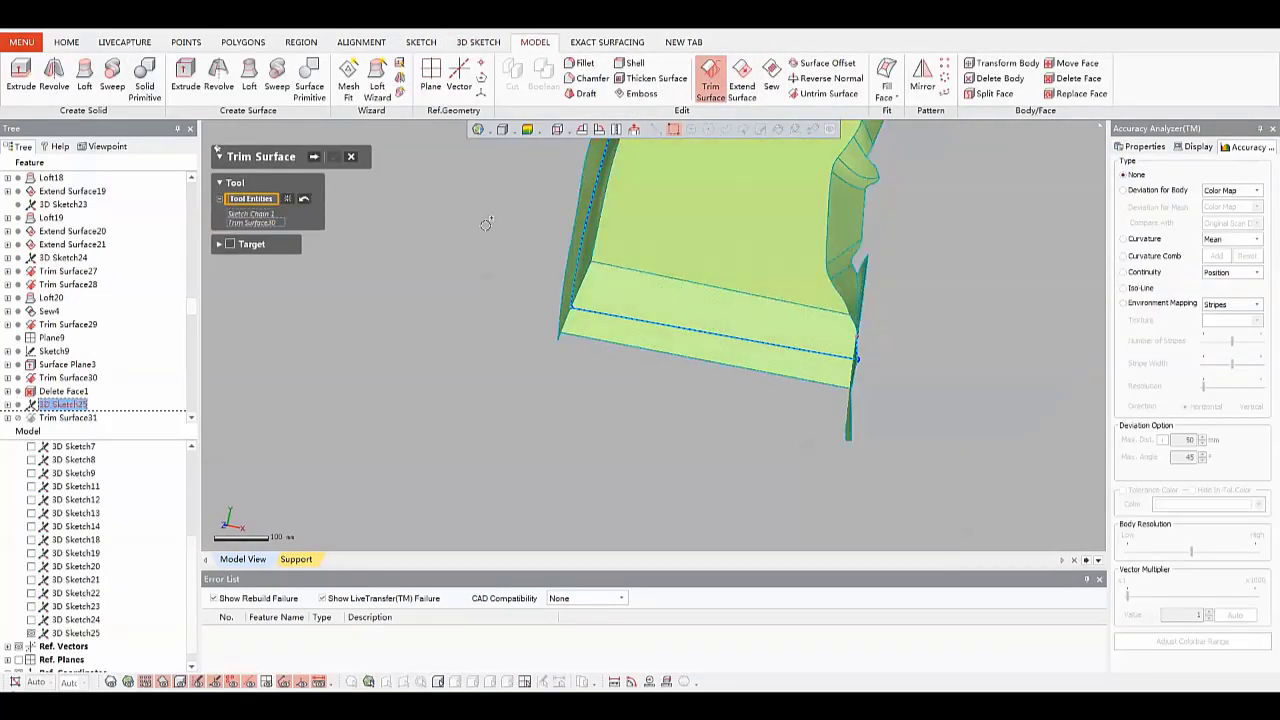
pyautogui.click(315, 157)
pyautogui.click(630, 272)
pyautogui.press('Return')
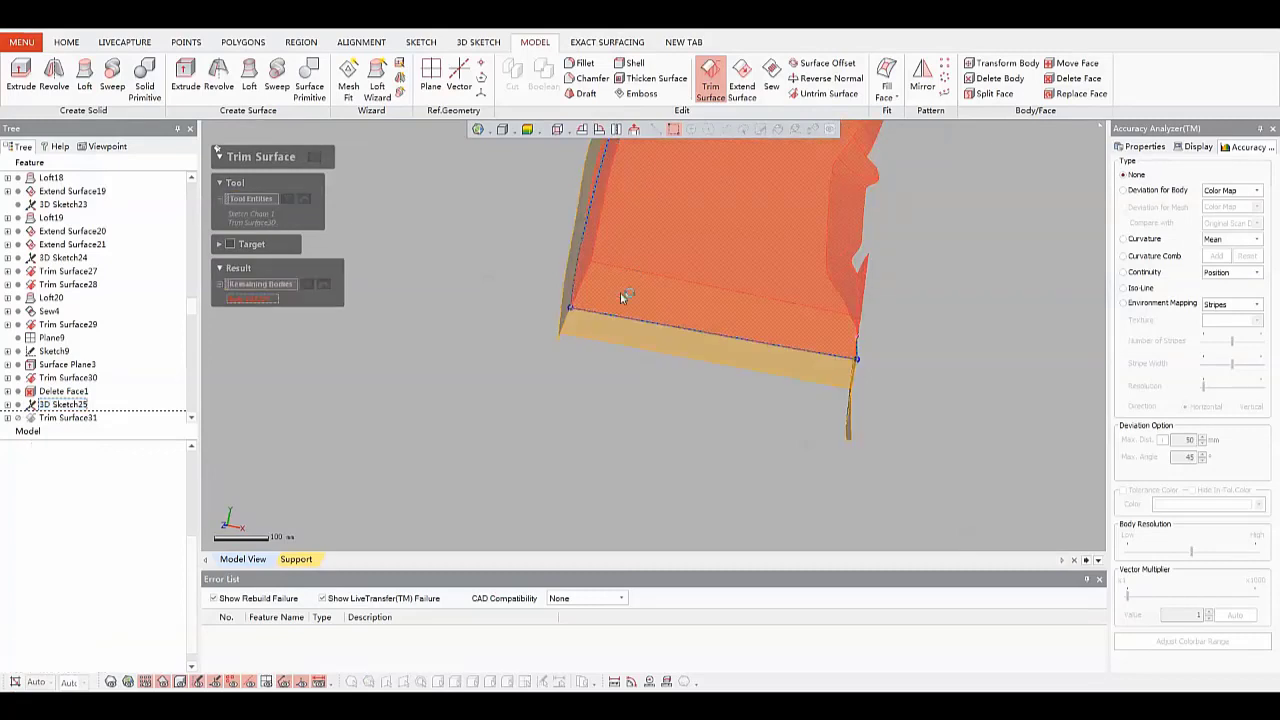
pyautogui.scroll(-3, 624, 298)
pyautogui.keyDown('ctrl'); pyautogui.moveTo(678, 308); pyautogui.dragTo(646, 388, button='right'); pyautogui.keyUp('ctrl')
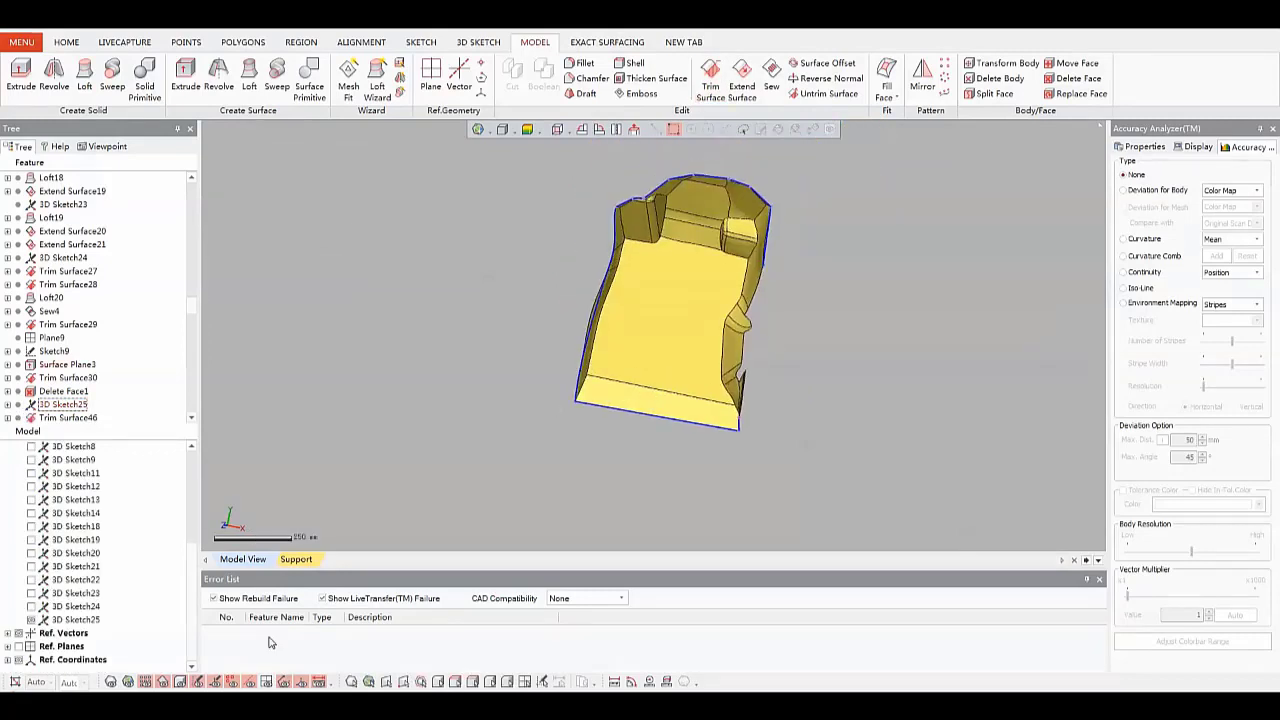
pyautogui.click(216, 681)
pyautogui.moveTo(566, 422); pyautogui.dragTo(753, 327, button='right')
pyautogui.scroll(2, 660, 345)
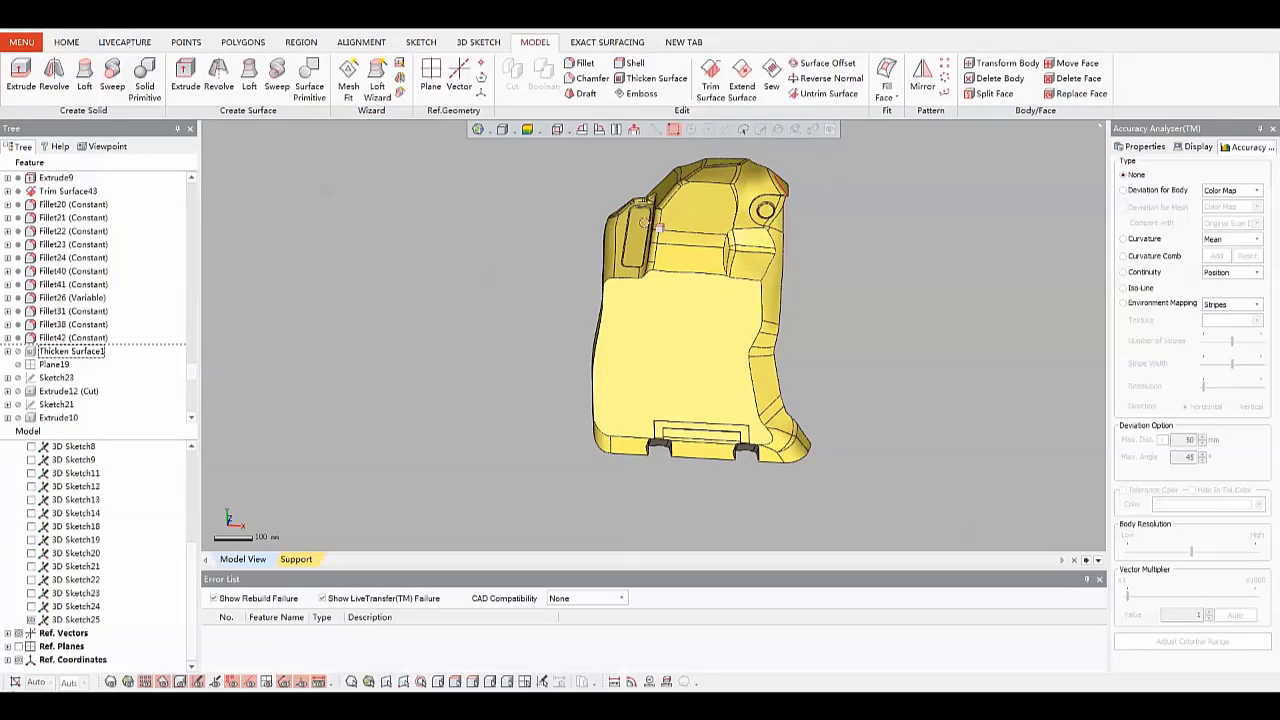
# Thicken the filleted mat surface by 3 mm in Direction1 into a solid body
pyautogui.click(650, 78)
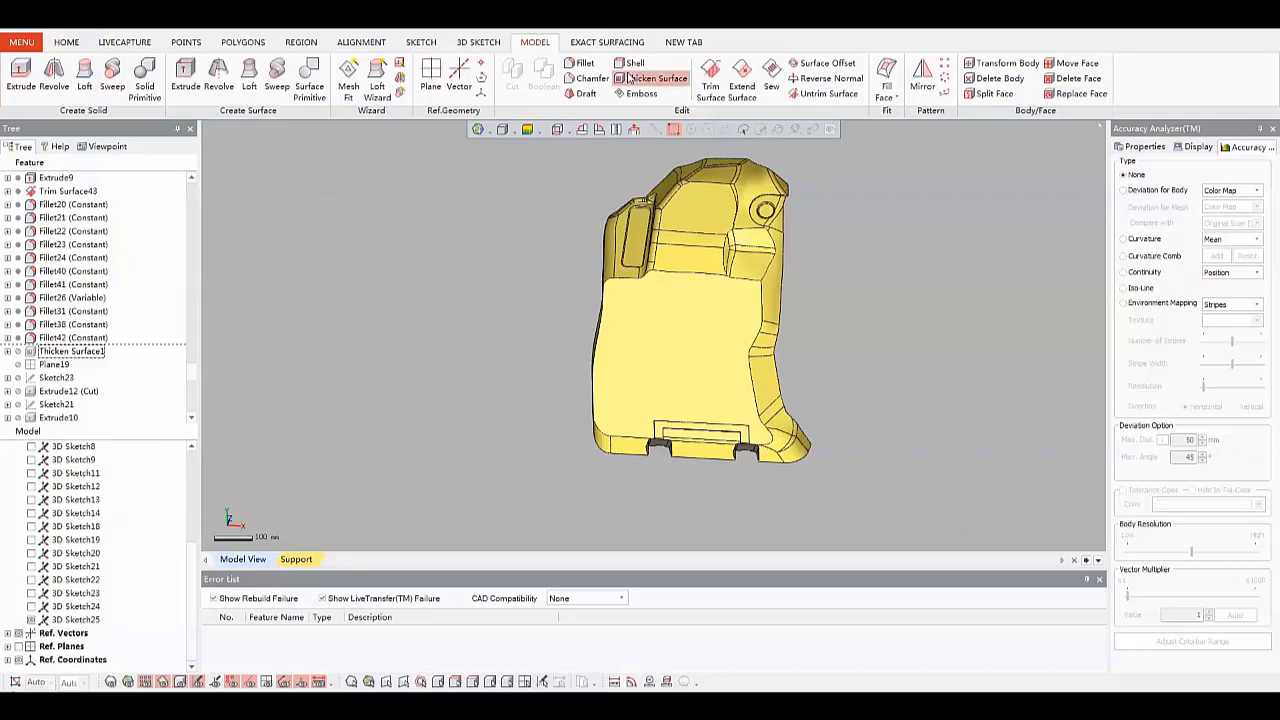
pyautogui.click(645, 275)
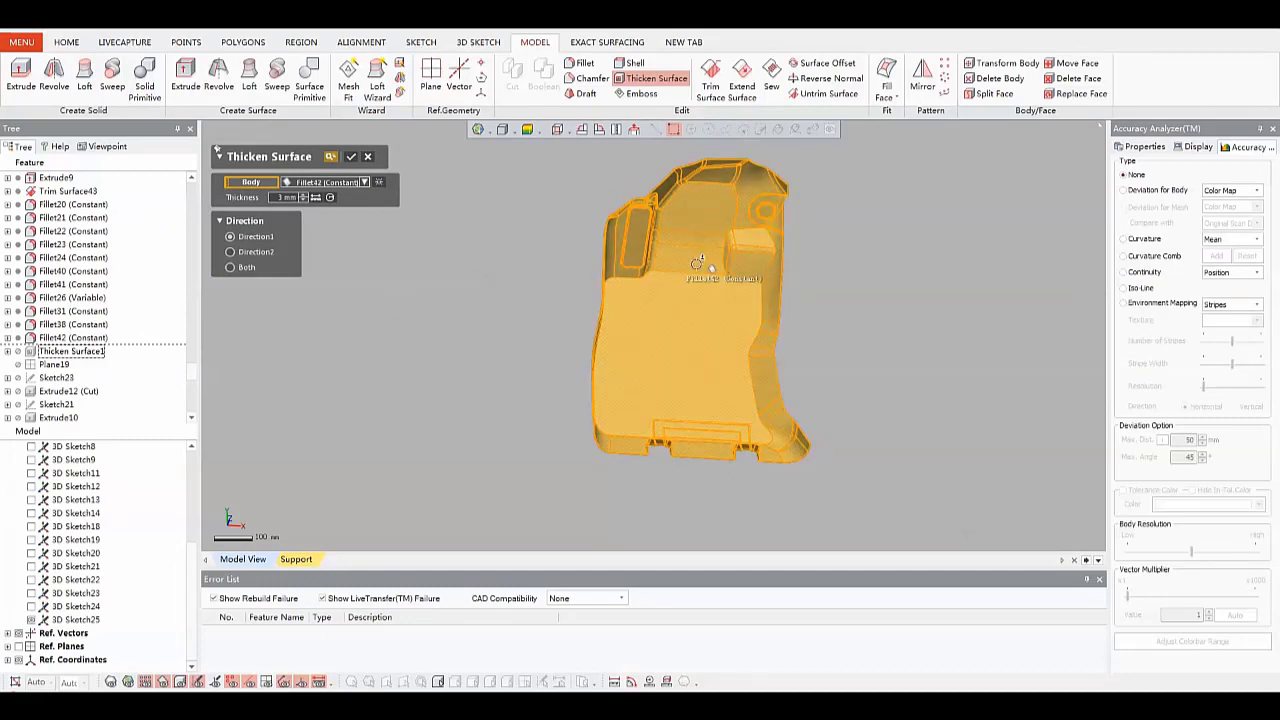
pyautogui.moveTo(590, 292); pyautogui.dragTo(410, 254, button='right')
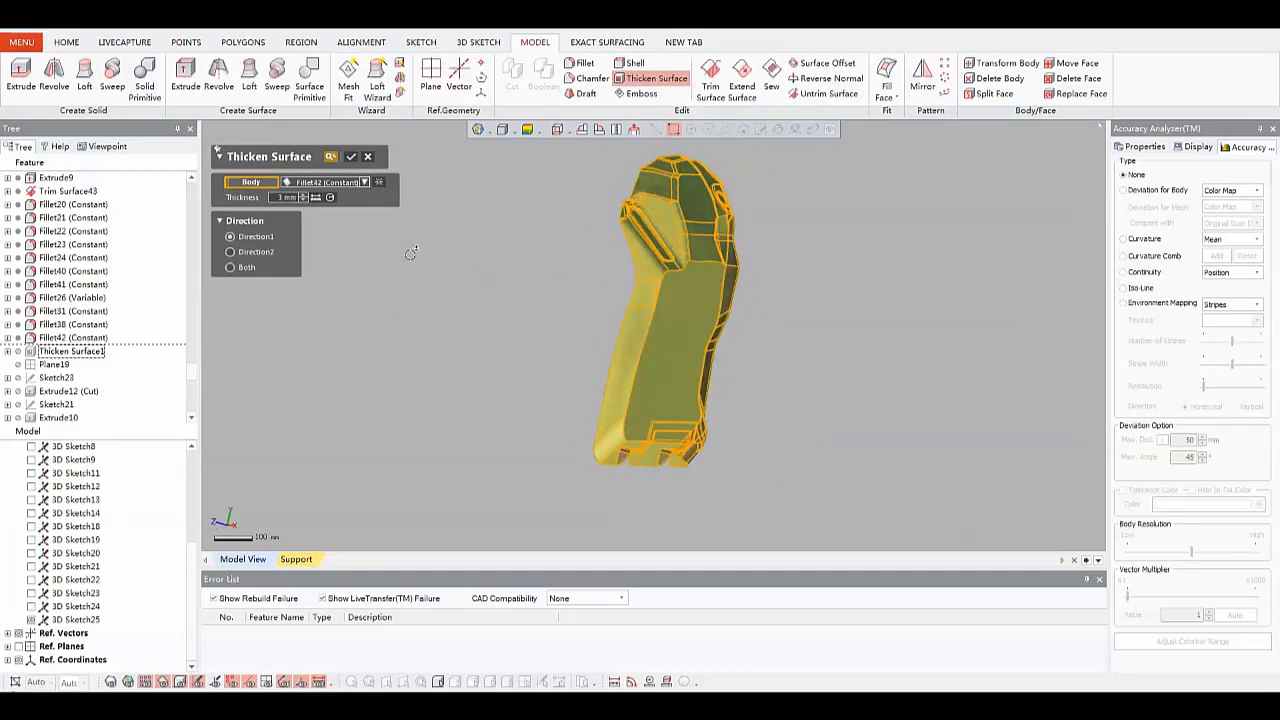
pyautogui.click(351, 157)
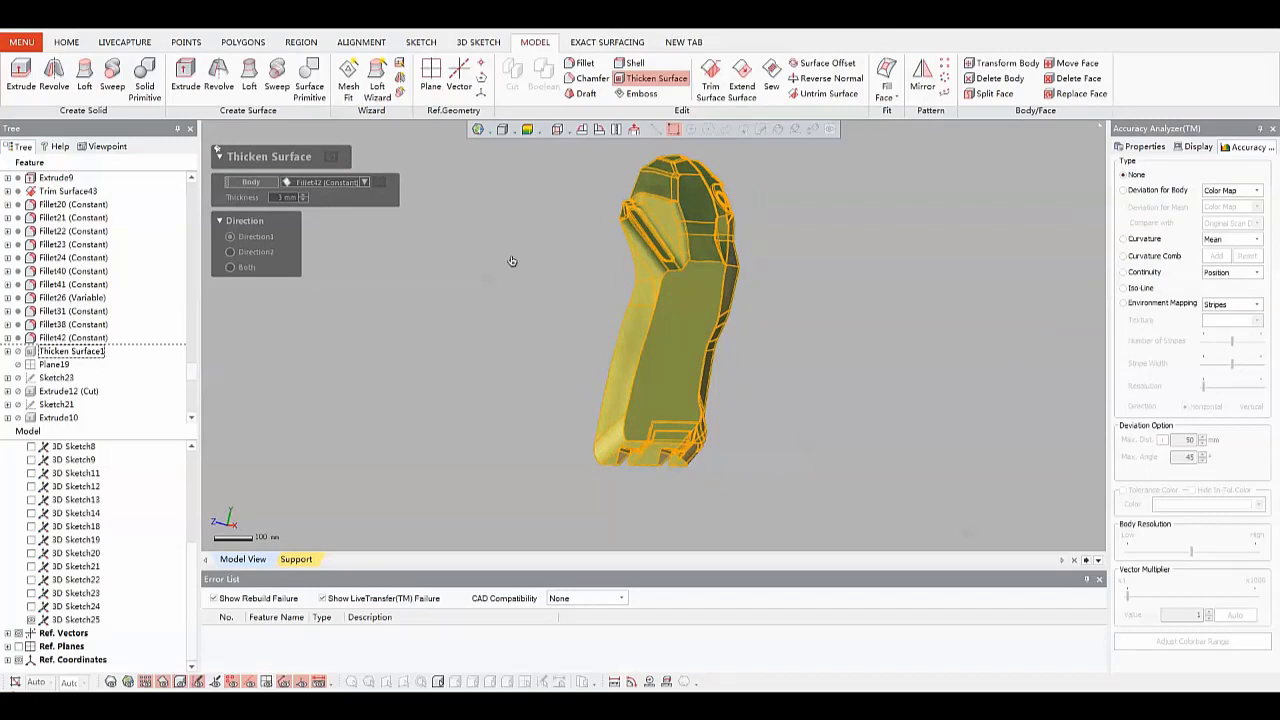
pyautogui.moveTo(662, 322); pyautogui.dragTo(834, 328, button='right')
pyautogui.scroll(3, 711, 337)
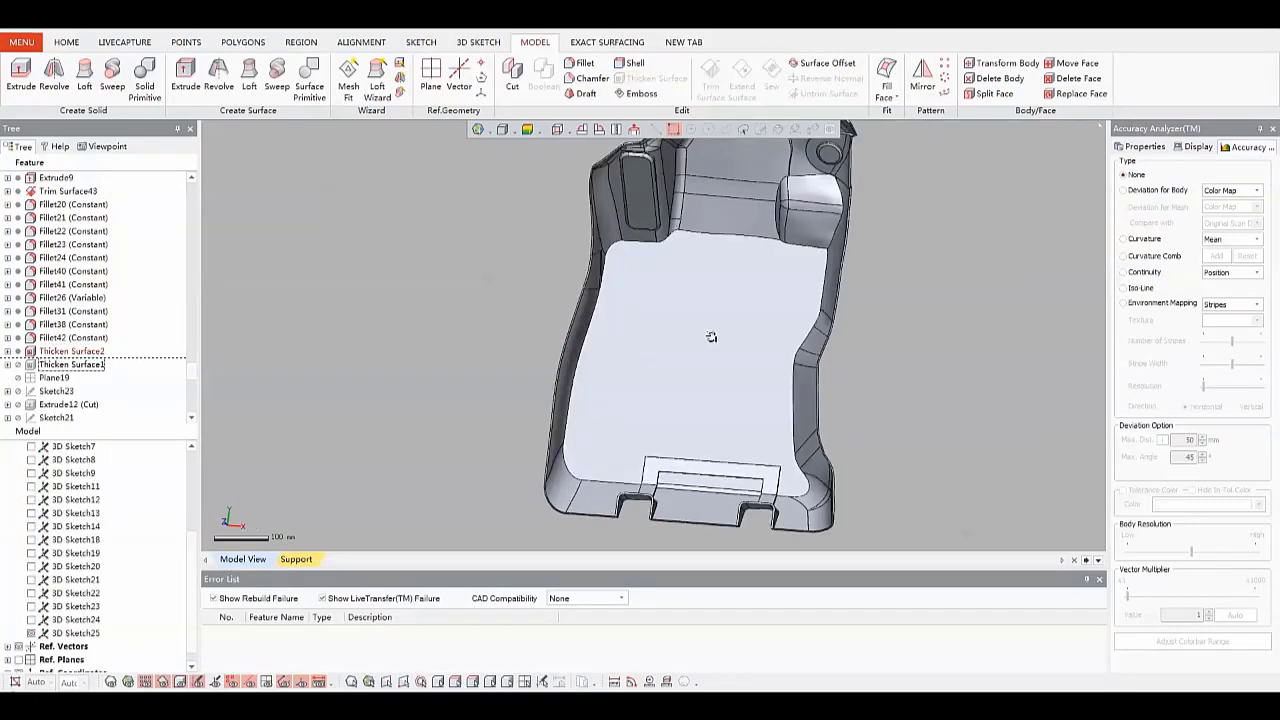
pyautogui.moveTo(711, 337); pyautogui.dragTo(679, 383, button='right')
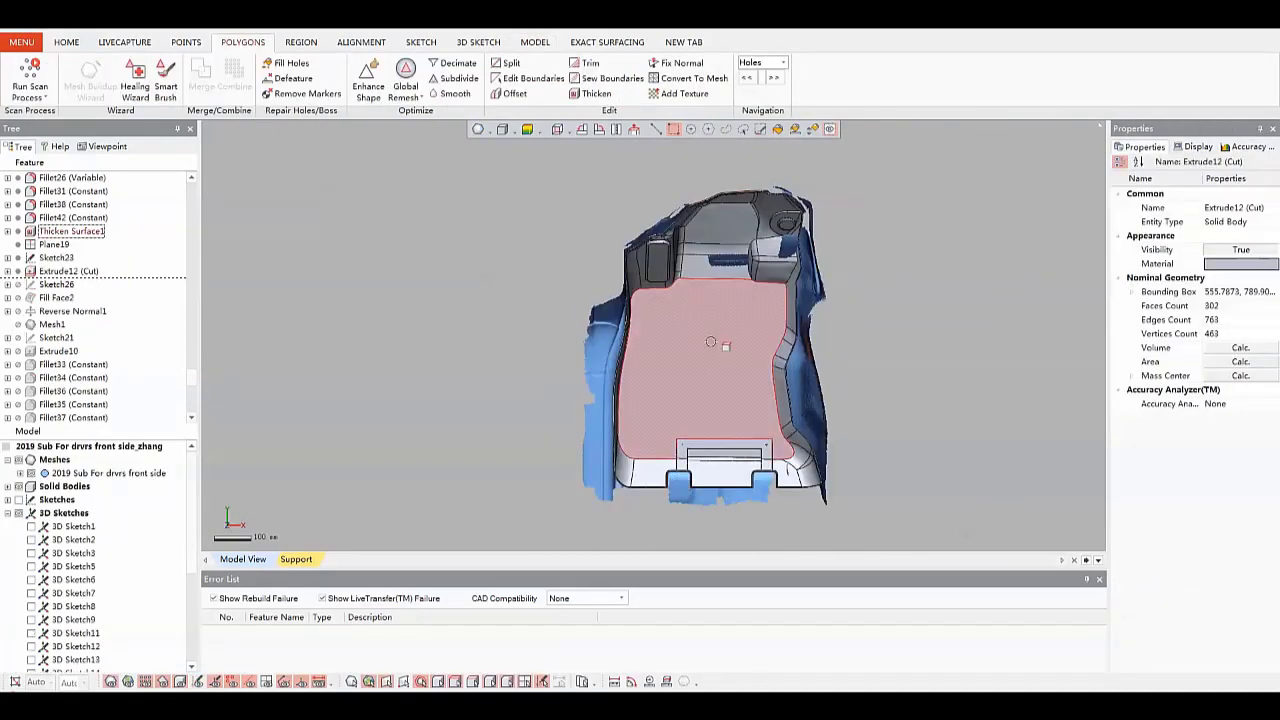
# Start a sketch on the mat's flat floor face, hide the solid body and draw a rectangle about 402 × 448 mm over the scanned floor
pyautogui.click(722, 349)
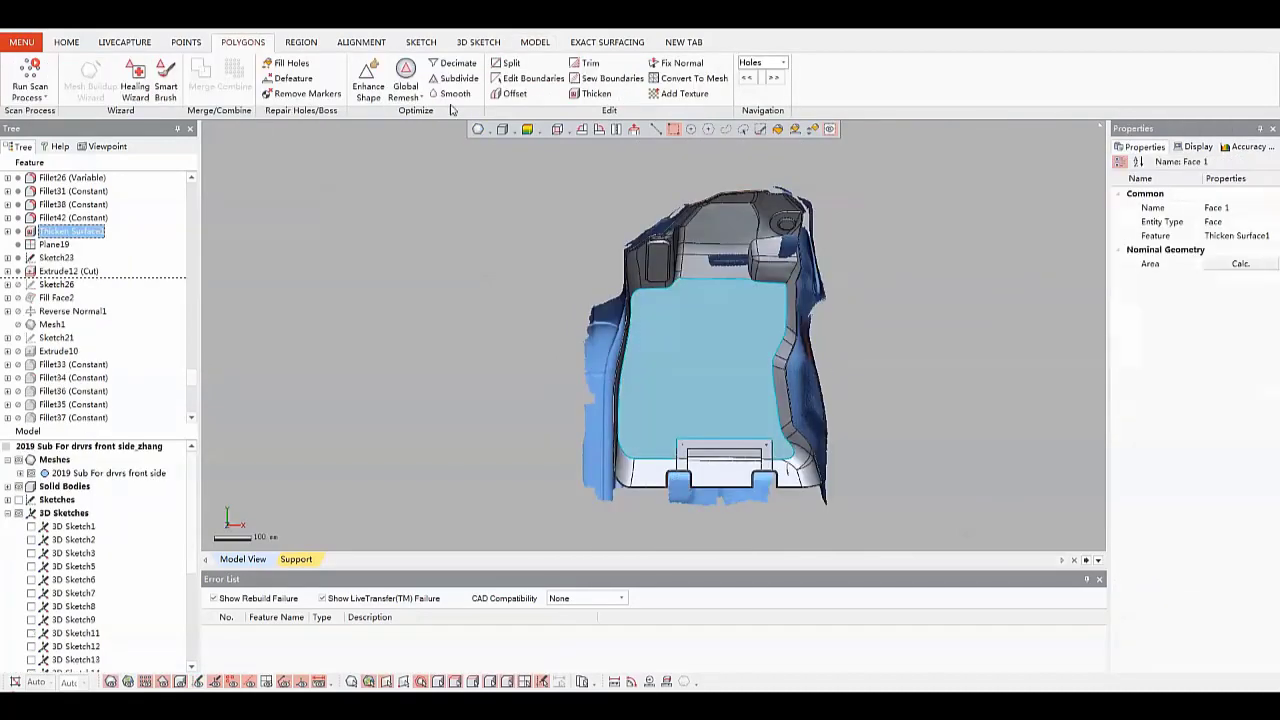
pyautogui.click(421, 42)
pyautogui.click(19, 92)
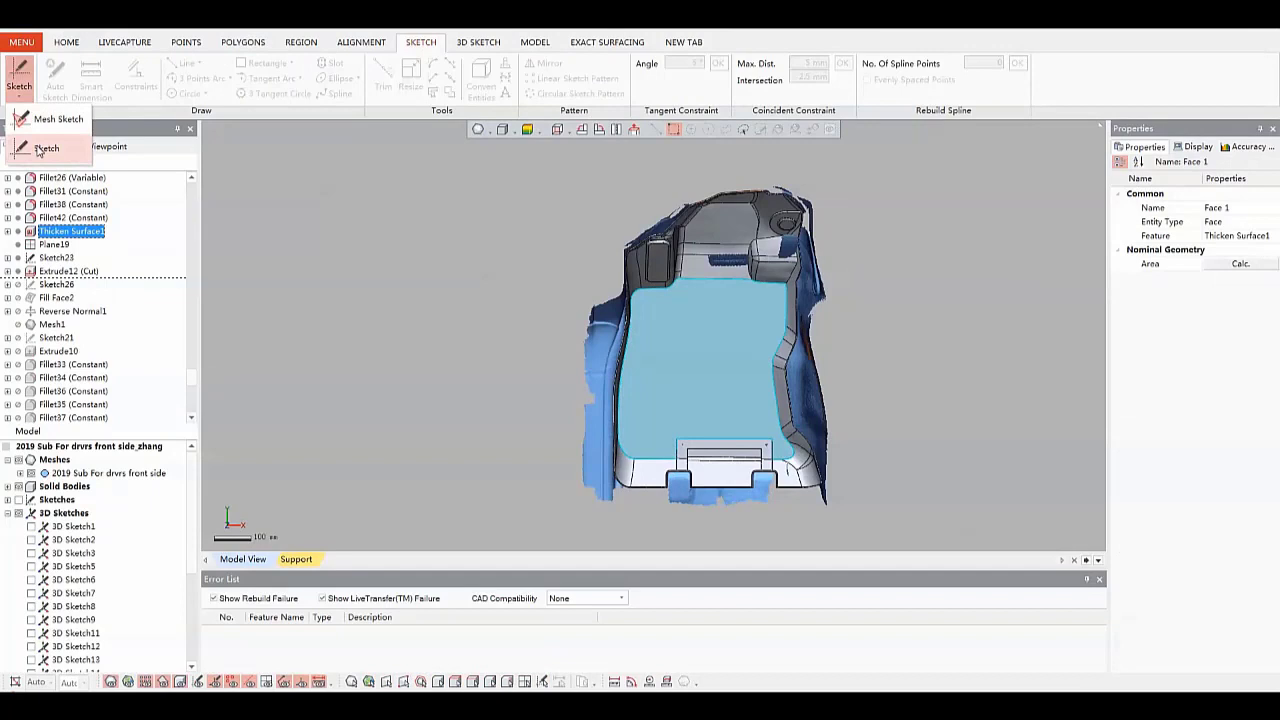
pyautogui.click(31, 149)
pyautogui.click(242, 66)
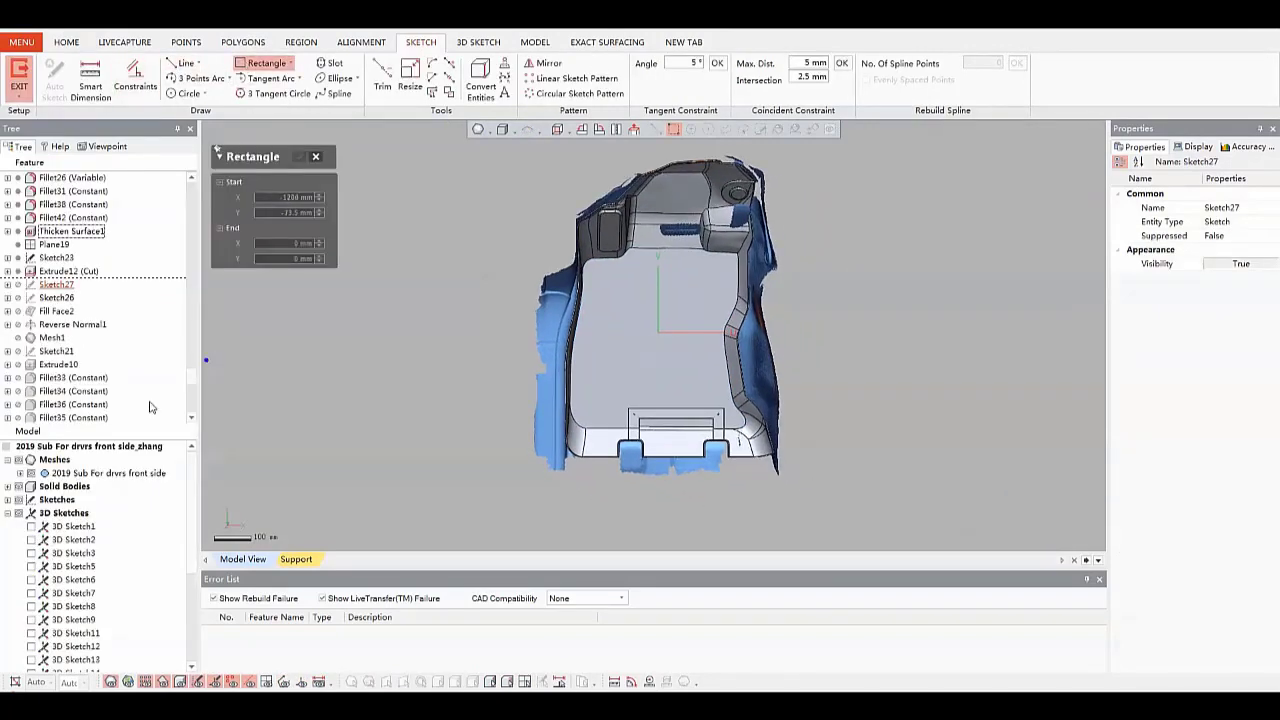
pyautogui.click(31, 474)
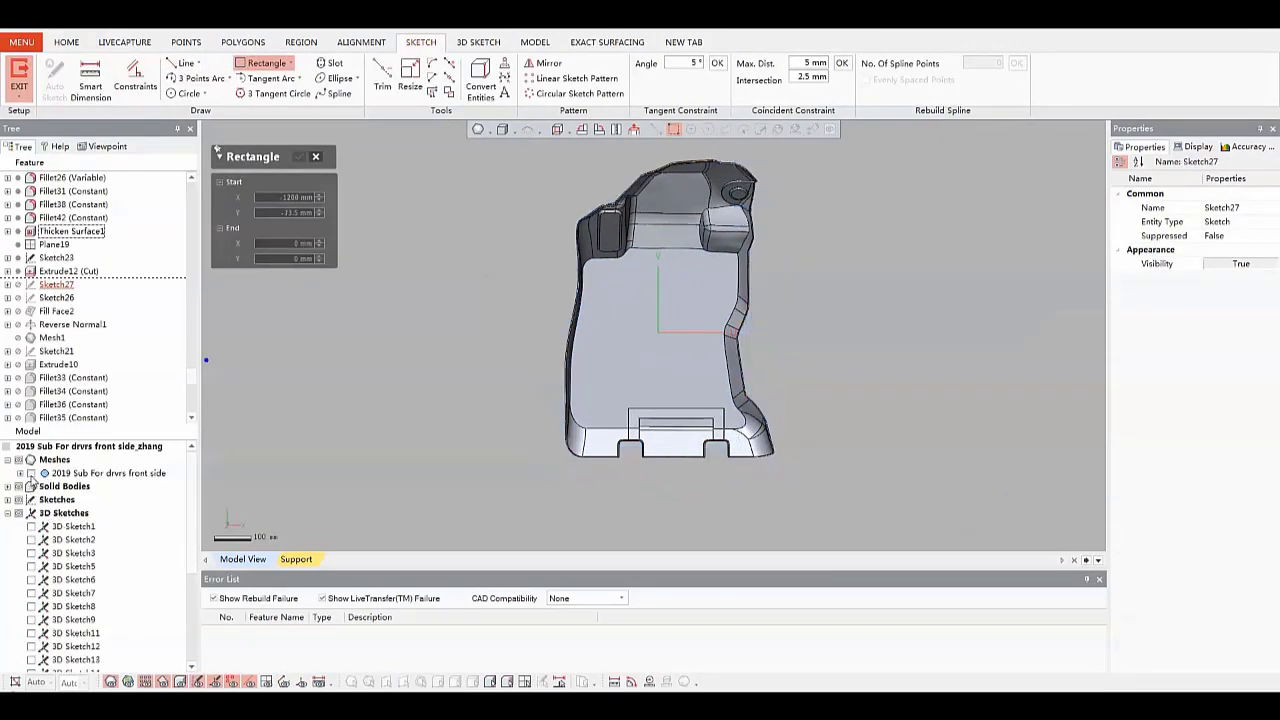
pyautogui.click(31, 474)
pyautogui.click(30, 486)
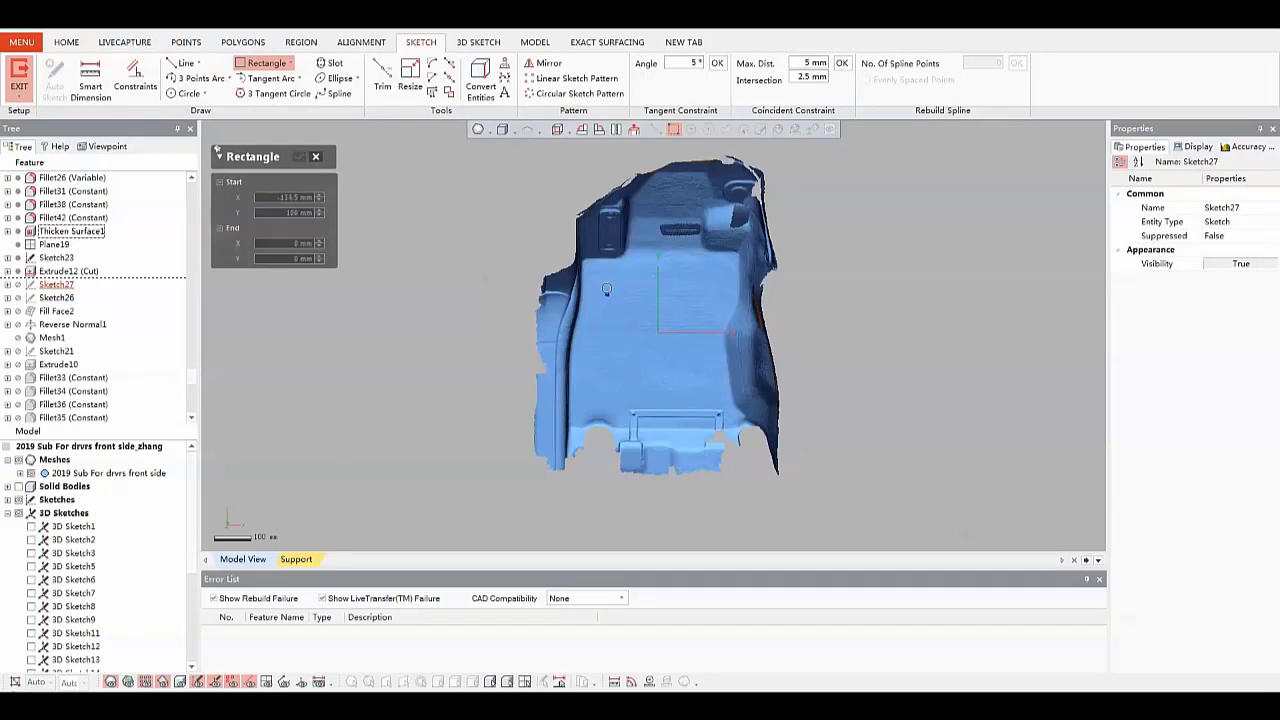
pyautogui.moveTo(586, 261)
pyautogui.mouseDown()
pyautogui.moveTo(620, 350)
pyautogui.moveTo(660, 390)
pyautogui.moveTo(735, 423)
pyautogui.mouseUp()
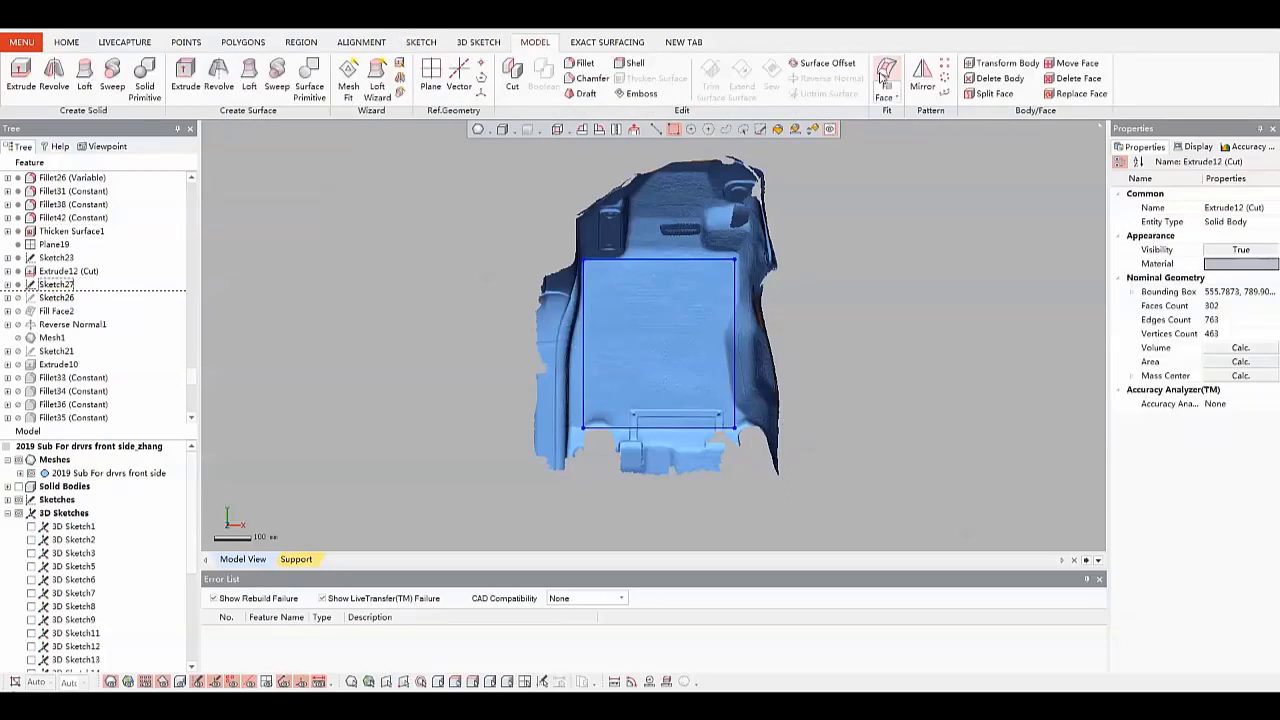
# Create a Fill Face surface from the four edges of the sketched rectangle
pyautogui.click(884, 75)
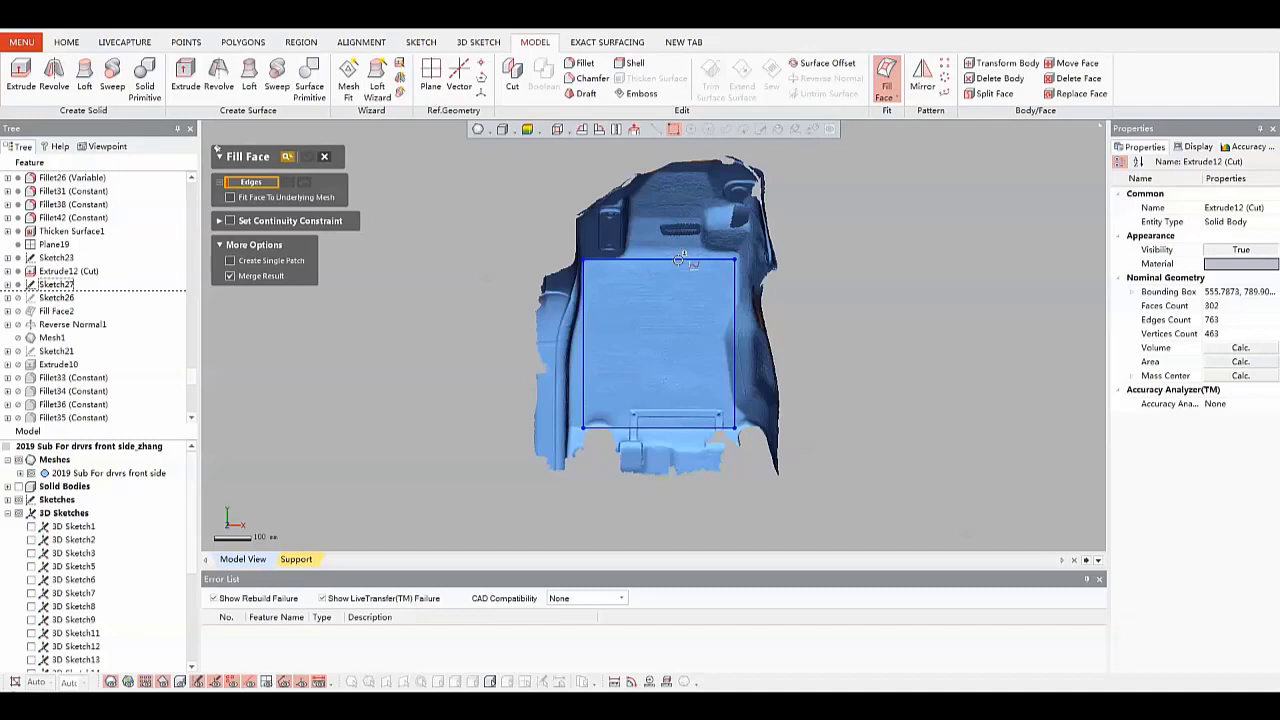
pyautogui.click(670, 260)
pyautogui.click(584, 318)
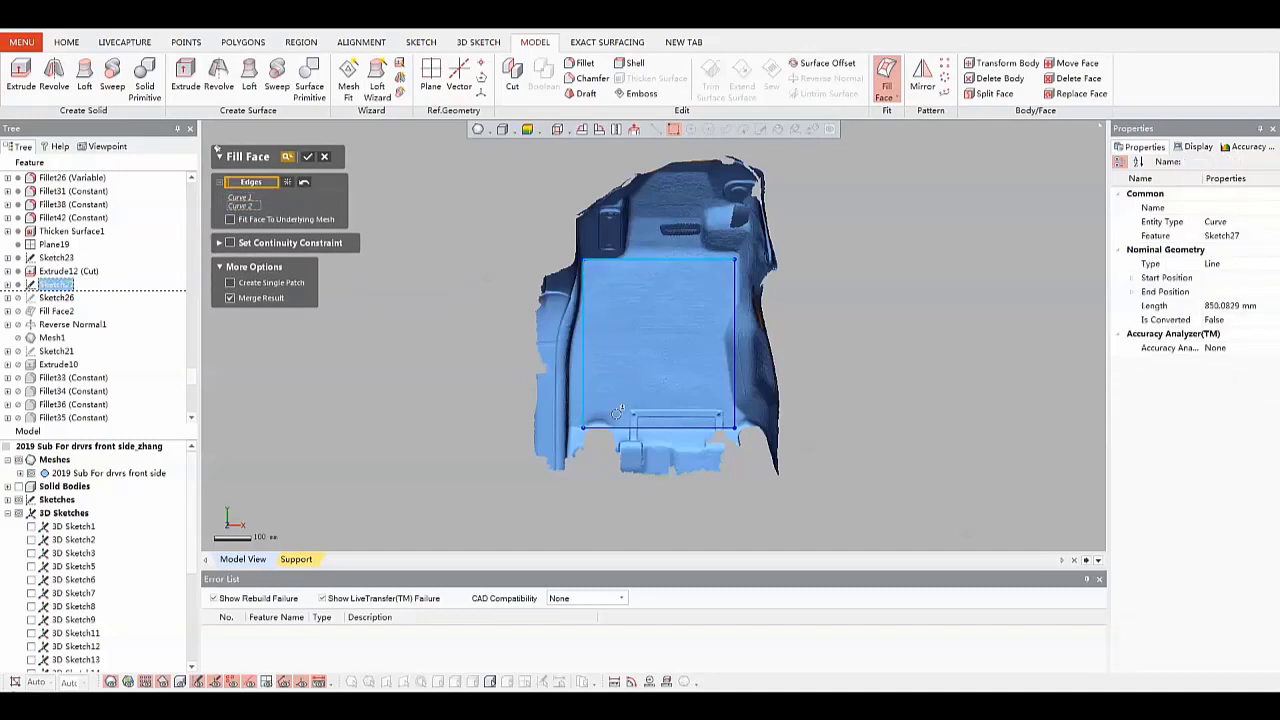
pyautogui.click(620, 428)
pyautogui.click(734, 382)
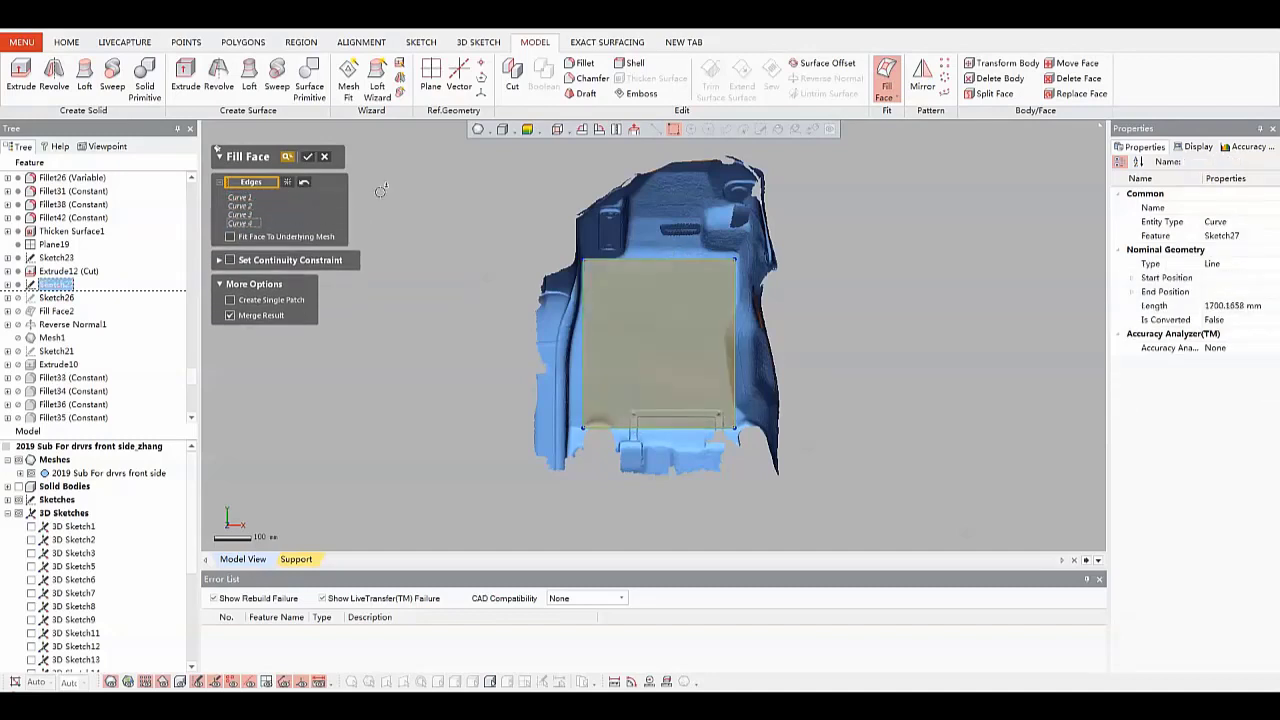
pyautogui.click(307, 157)
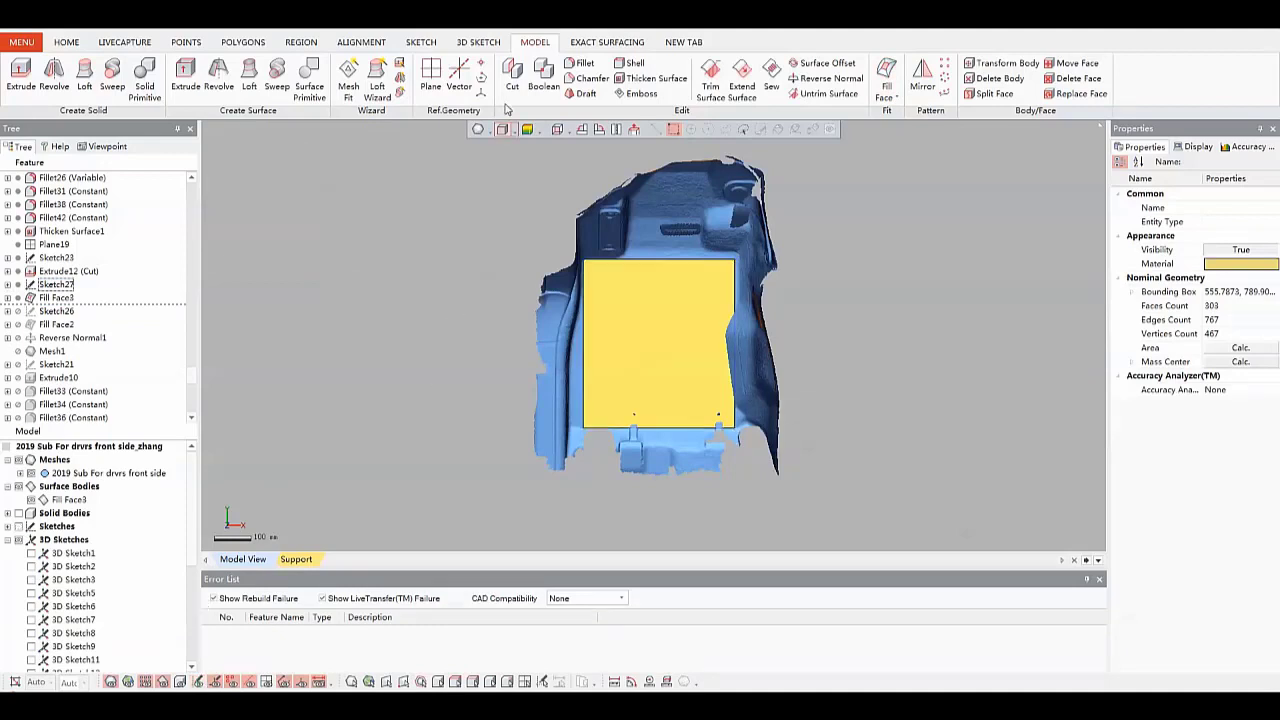
# Convert the filled rectangular surface body to a mesh
pyautogui.click(260, 45)
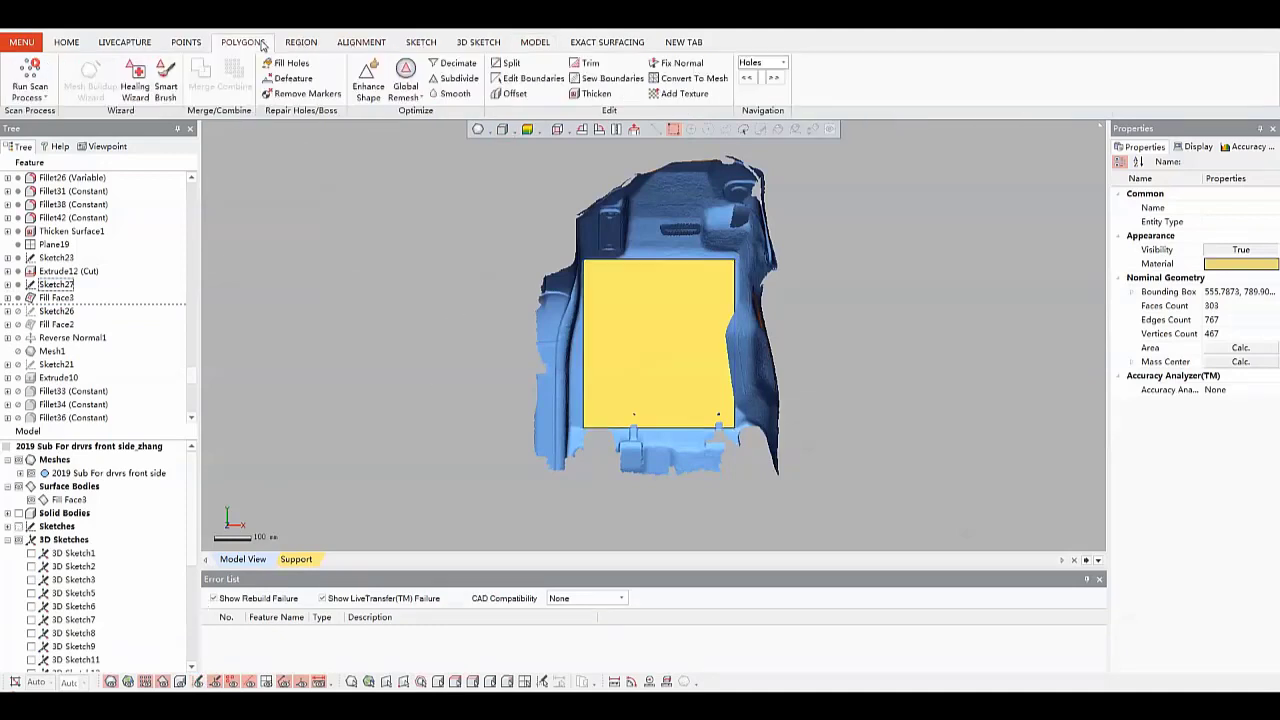
pyautogui.click(693, 78)
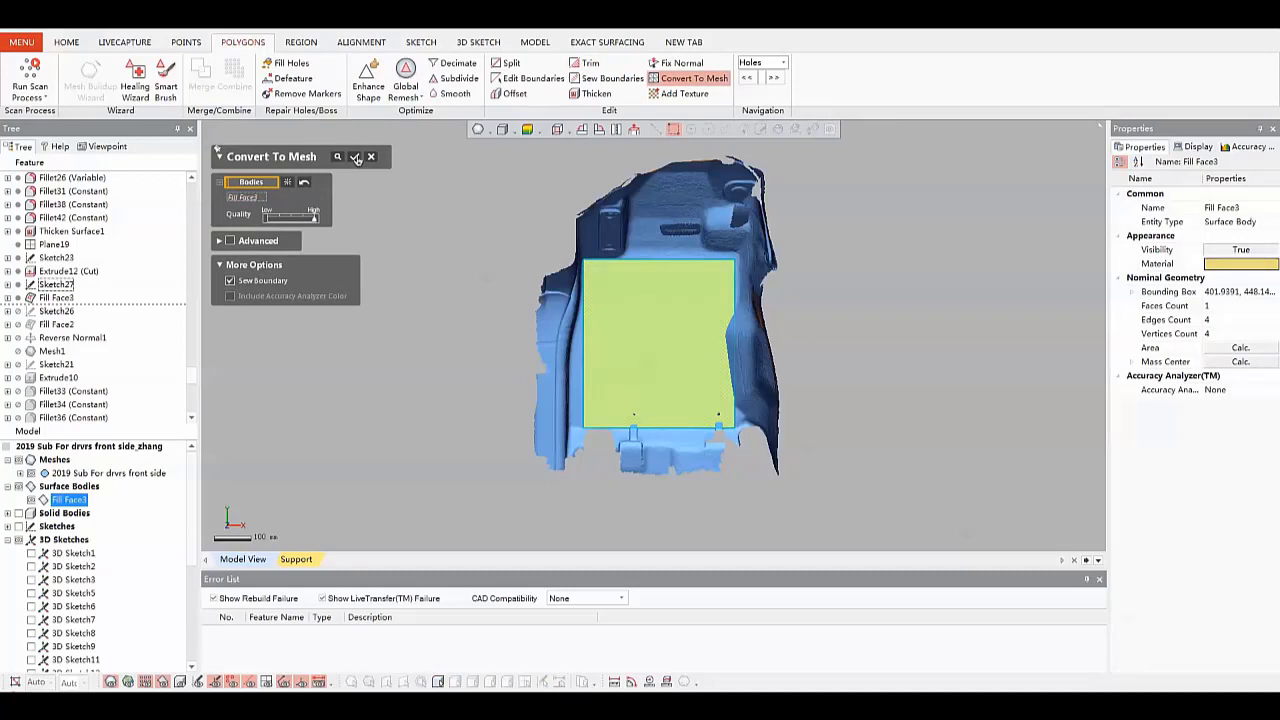
pyautogui.click(356, 158)
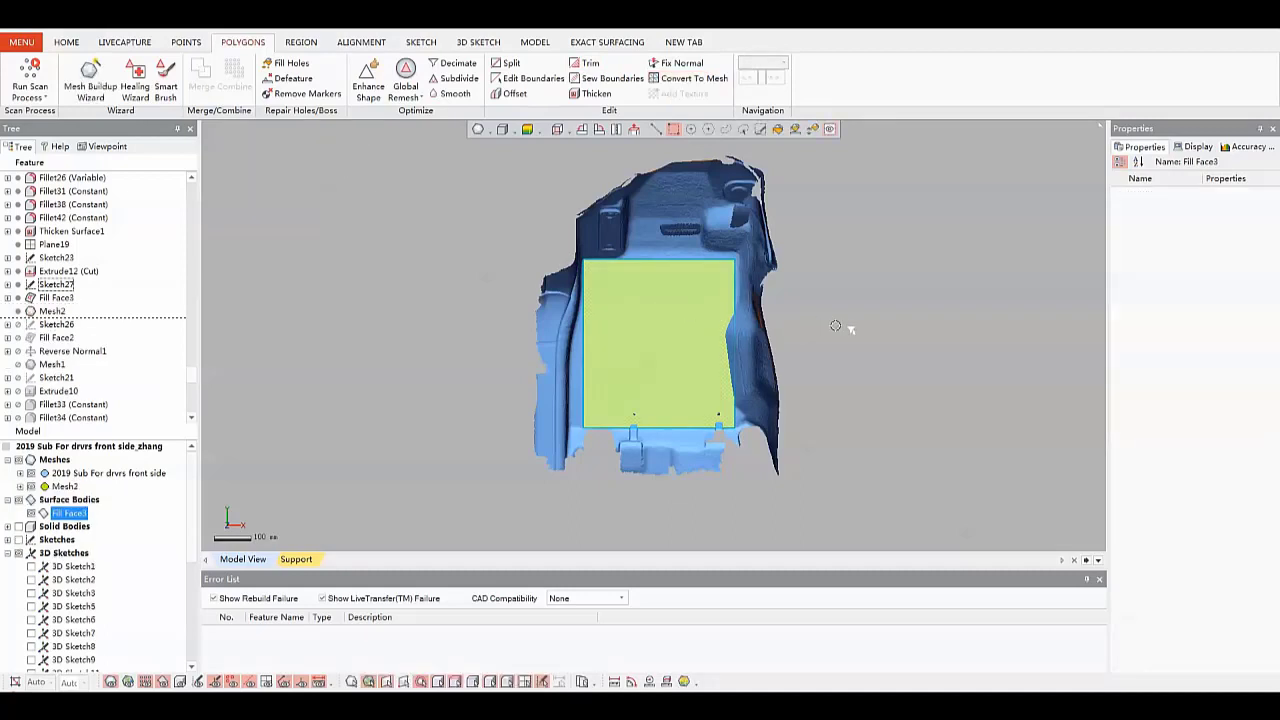
# Start Add Texture on the entire rectangular floor mesh, load the floor liner PNG from the Desktop and accept enlarging the texture
pyautogui.click(684, 93)
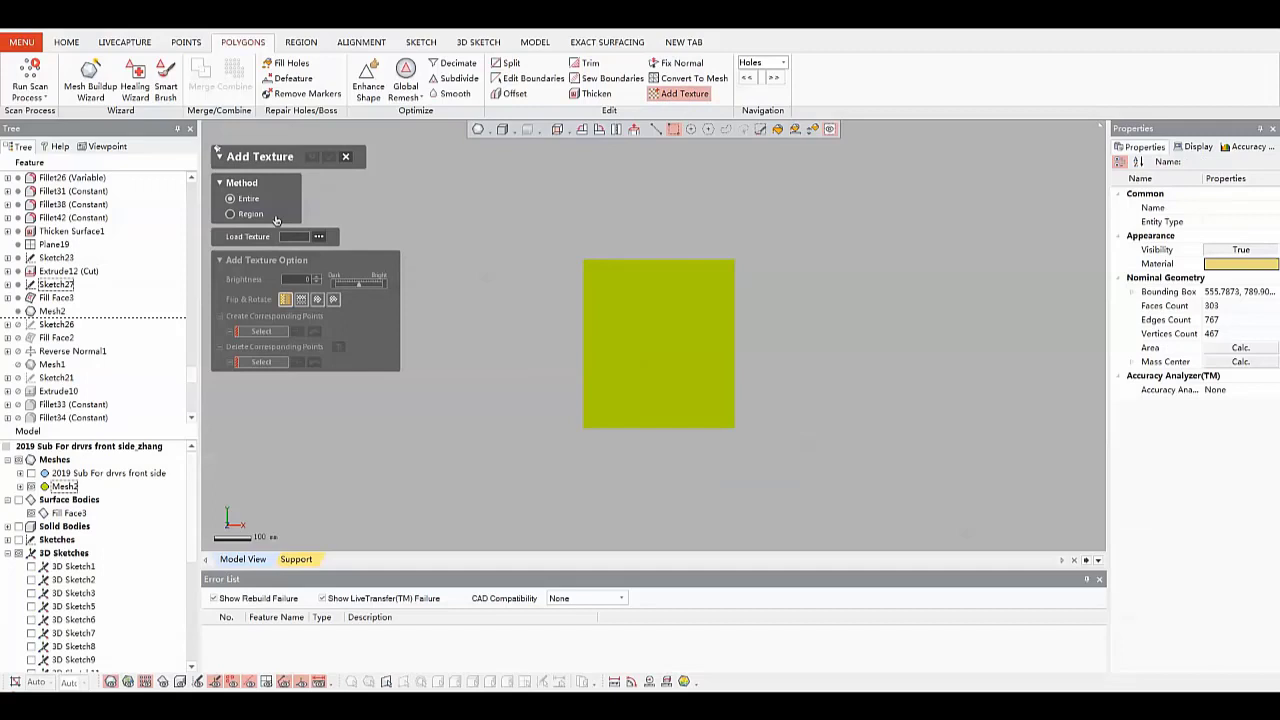
pyautogui.click(250, 199)
pyautogui.click(319, 236)
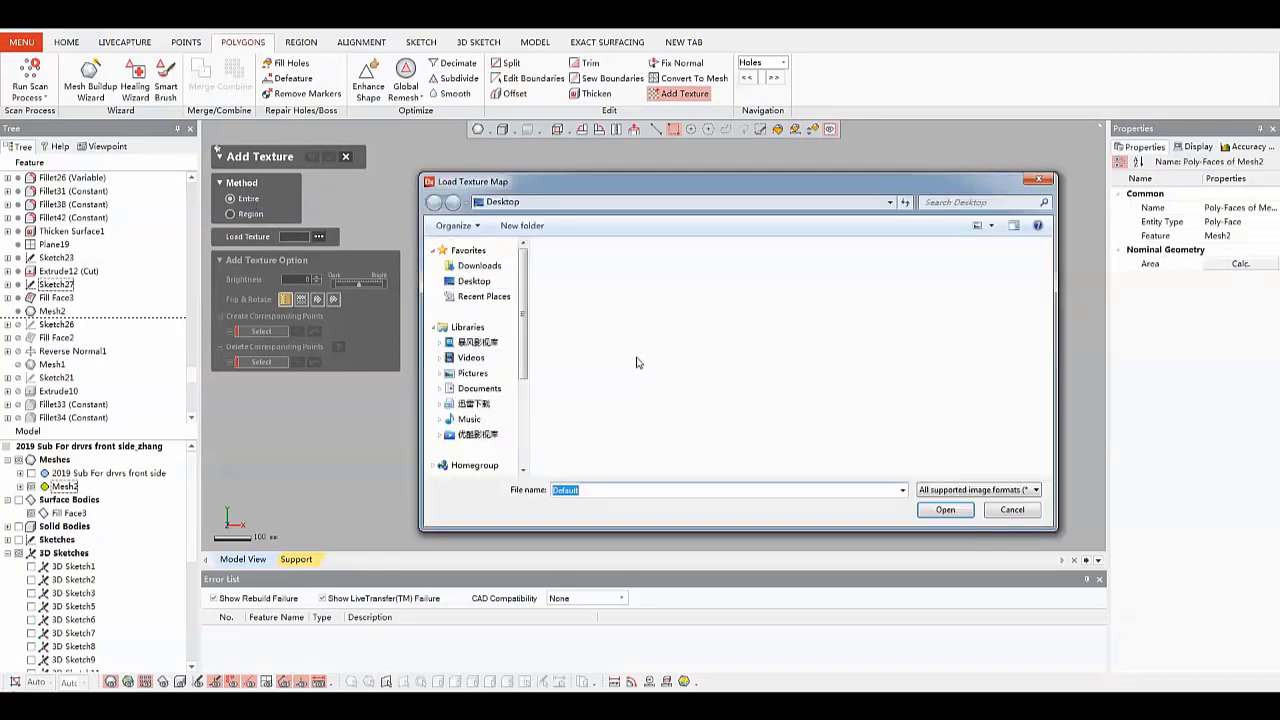
pyautogui.doubleClick(716, 455)
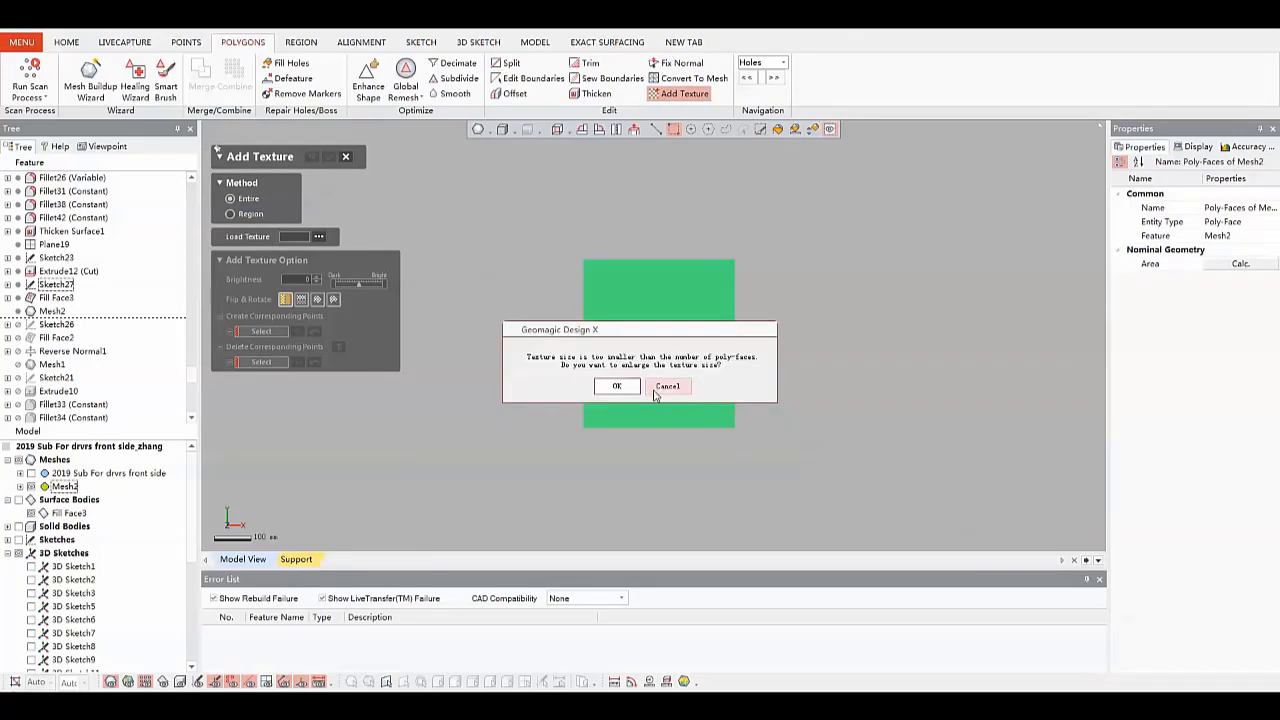
pyautogui.click(631, 392)
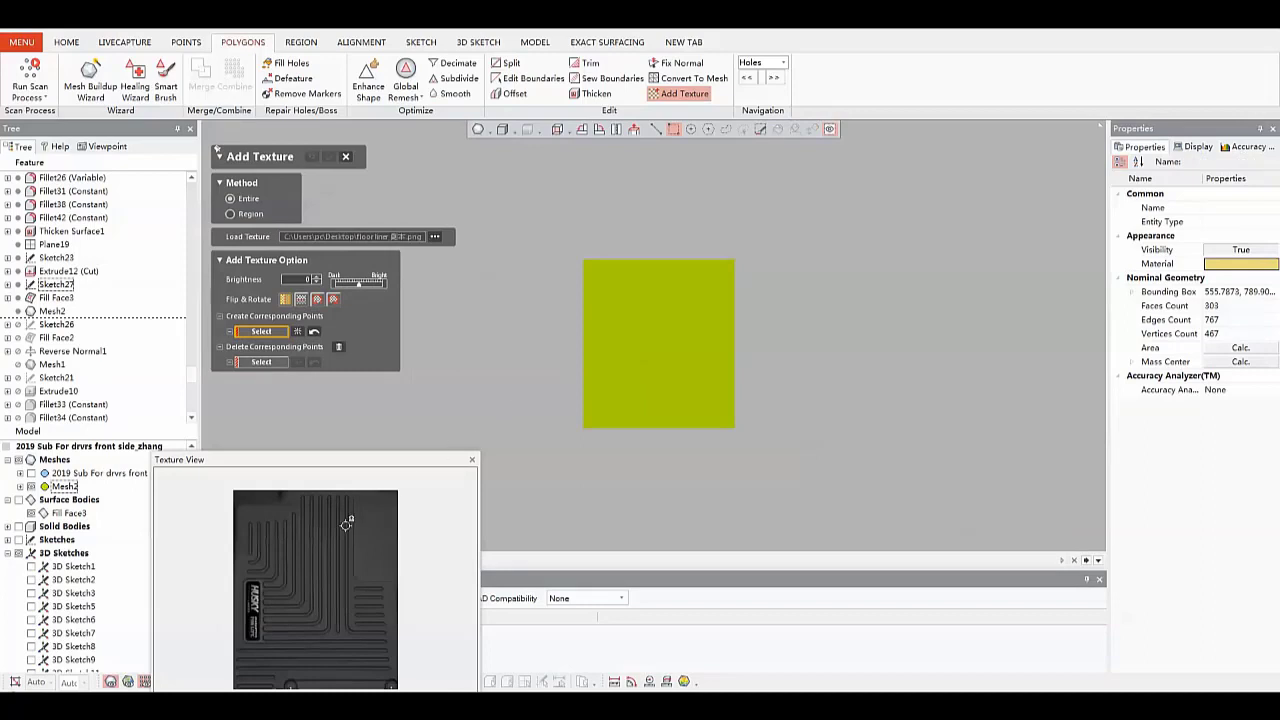
# Match the four corners of the texture image to the corresponding corners of the mesh and apply the texture
pyautogui.click(242, 509)
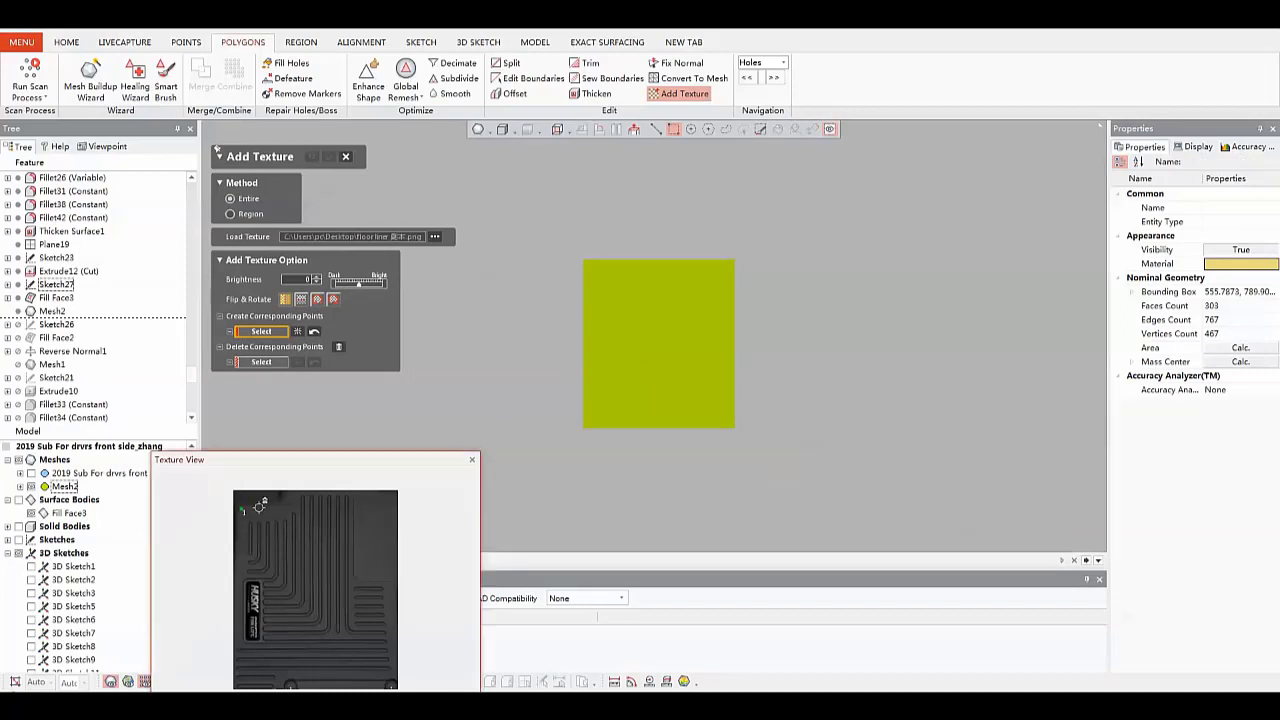
pyautogui.click(588, 265)
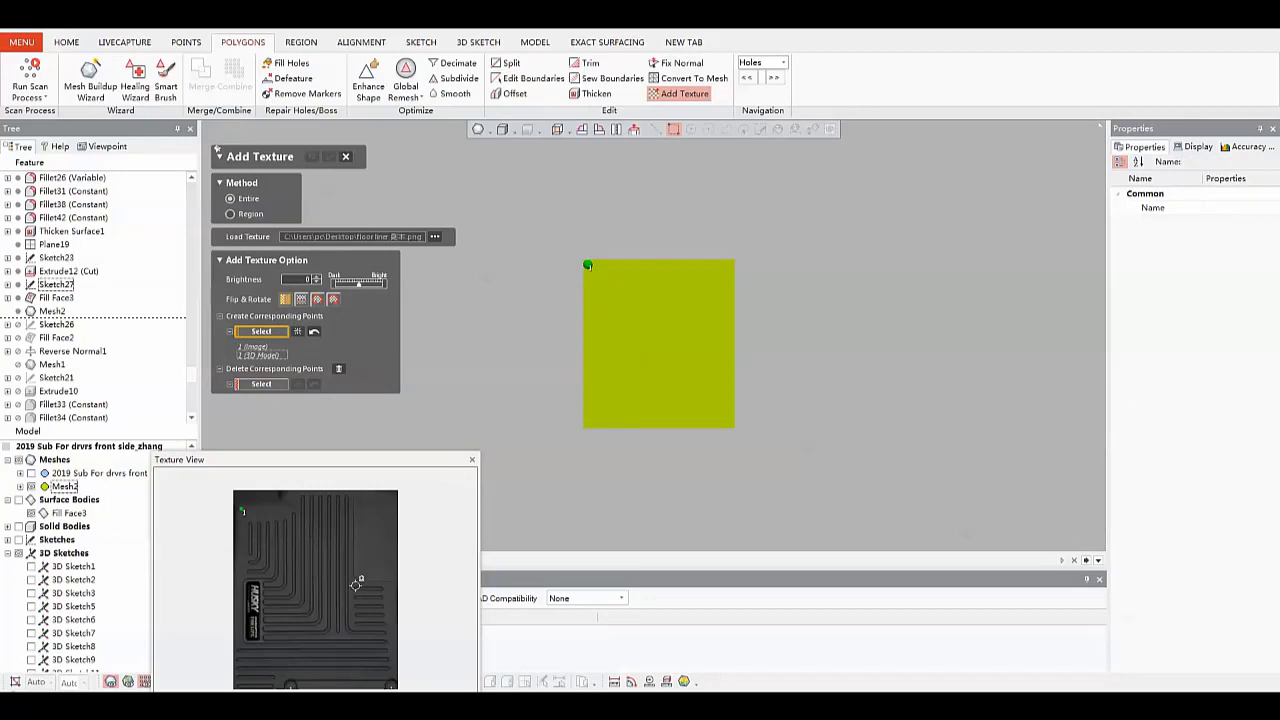
pyautogui.click(393, 504)
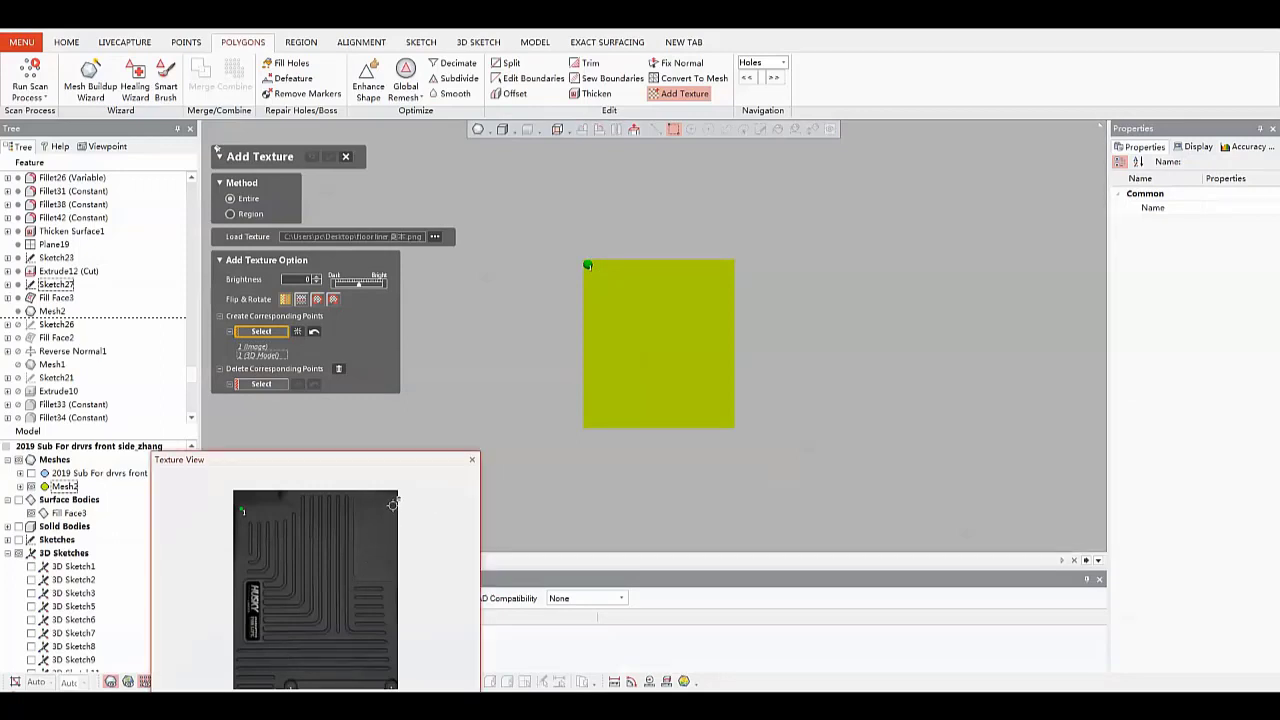
pyautogui.click(731, 265)
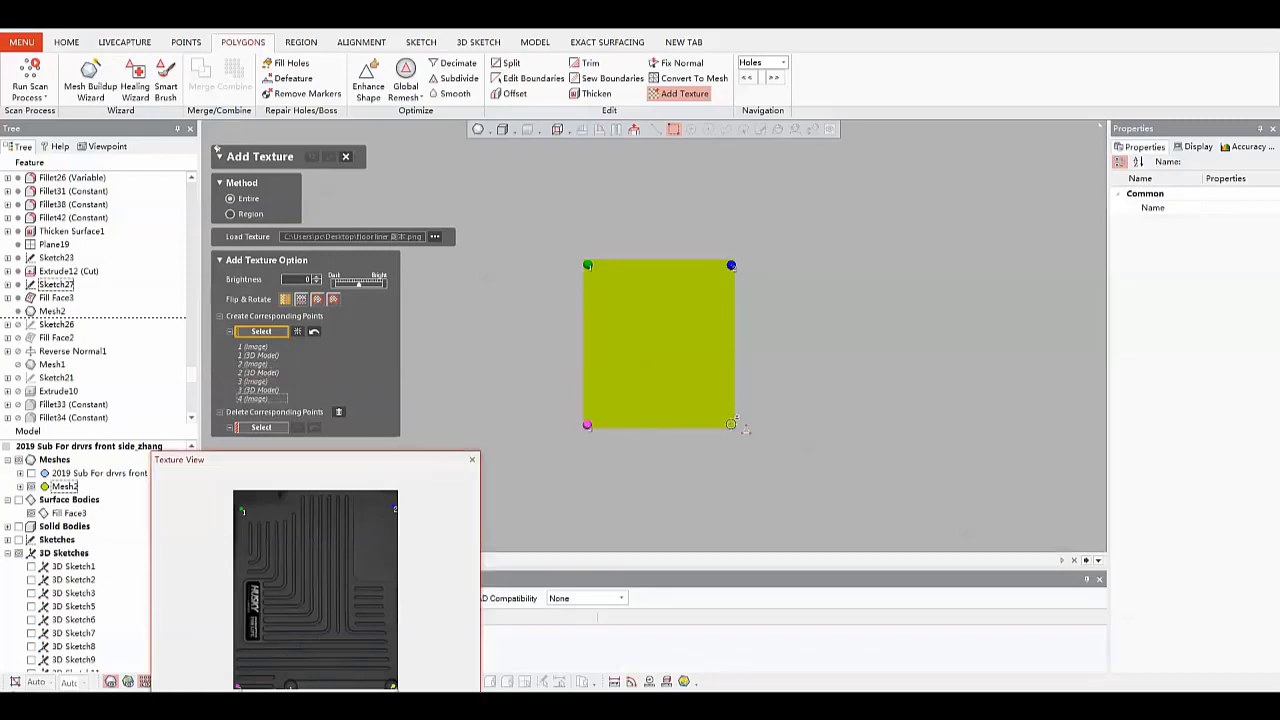
pyautogui.click(731, 424)
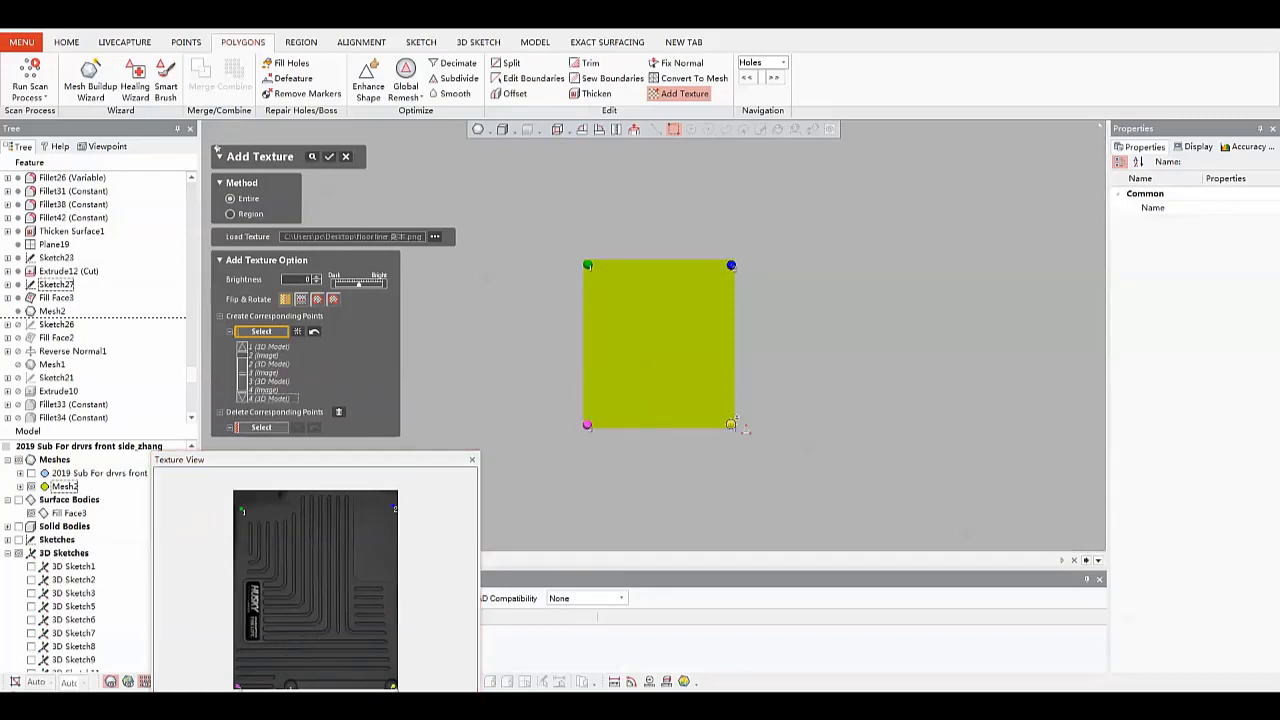
pyautogui.click(312, 157)
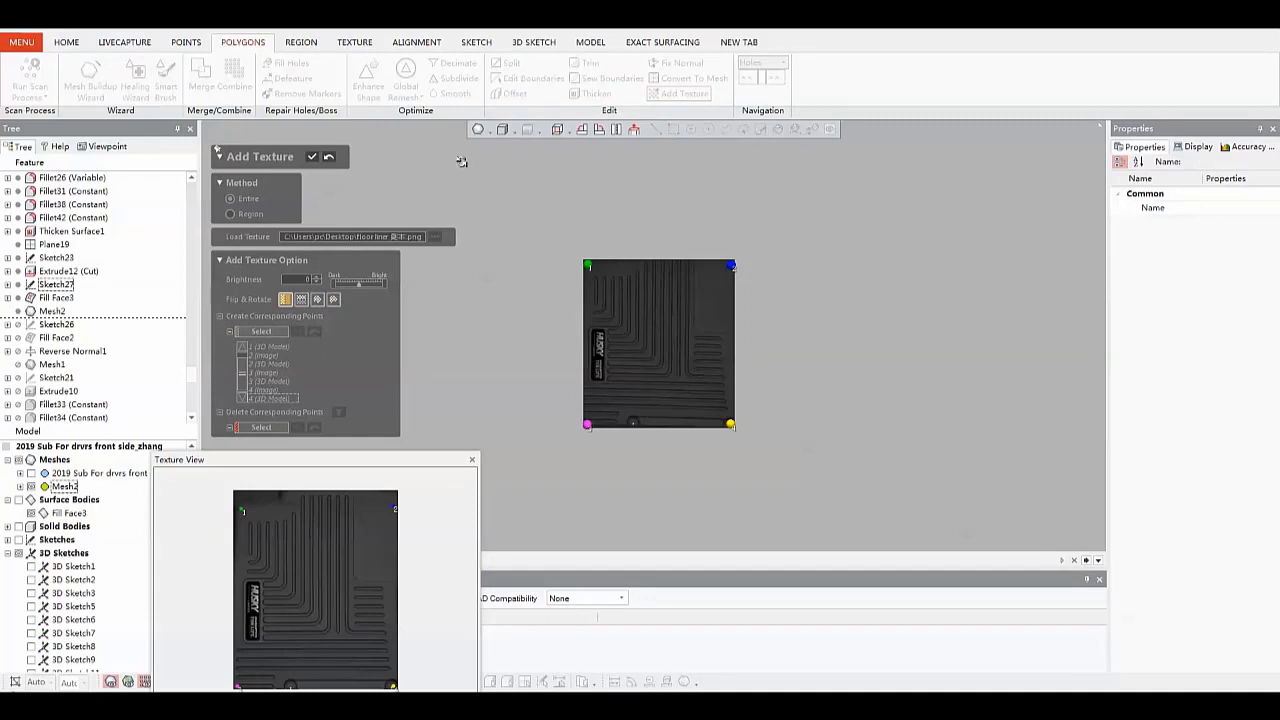
pyautogui.click(312, 158)
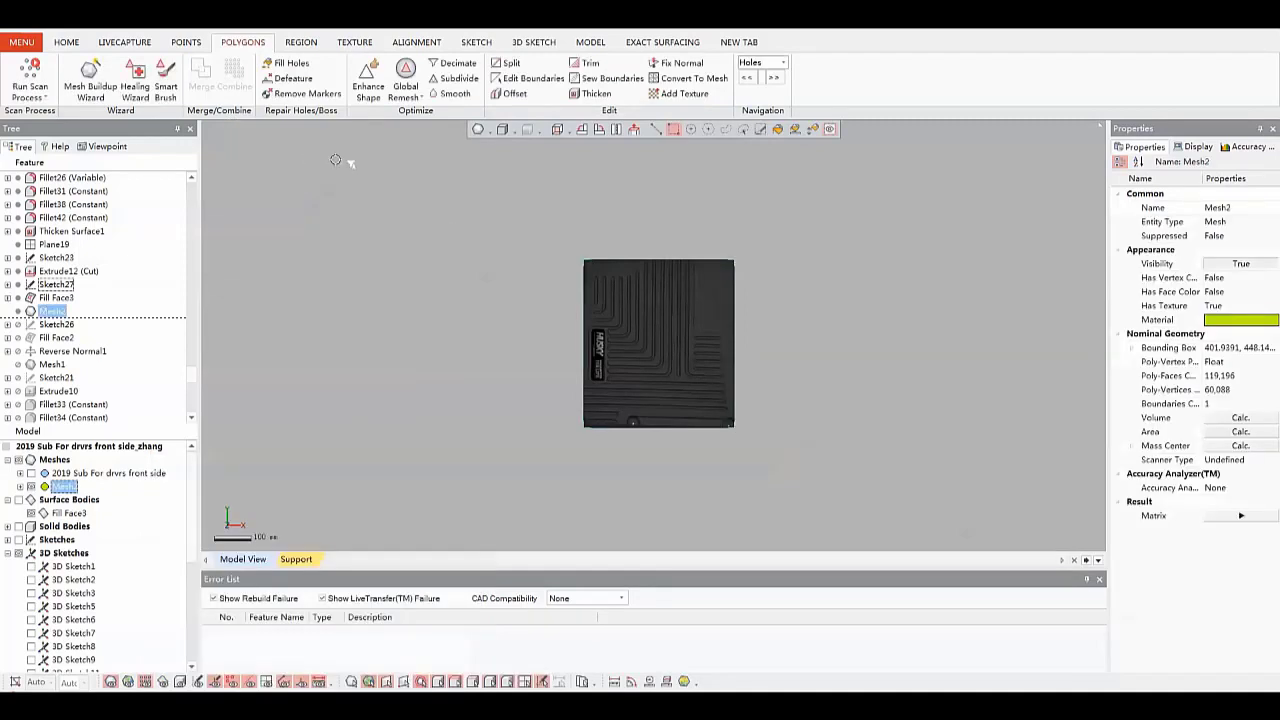
# Show the scan mesh and the mat solid again and start a sketch on the mat's flat floor face
pyautogui.click(33, 474)
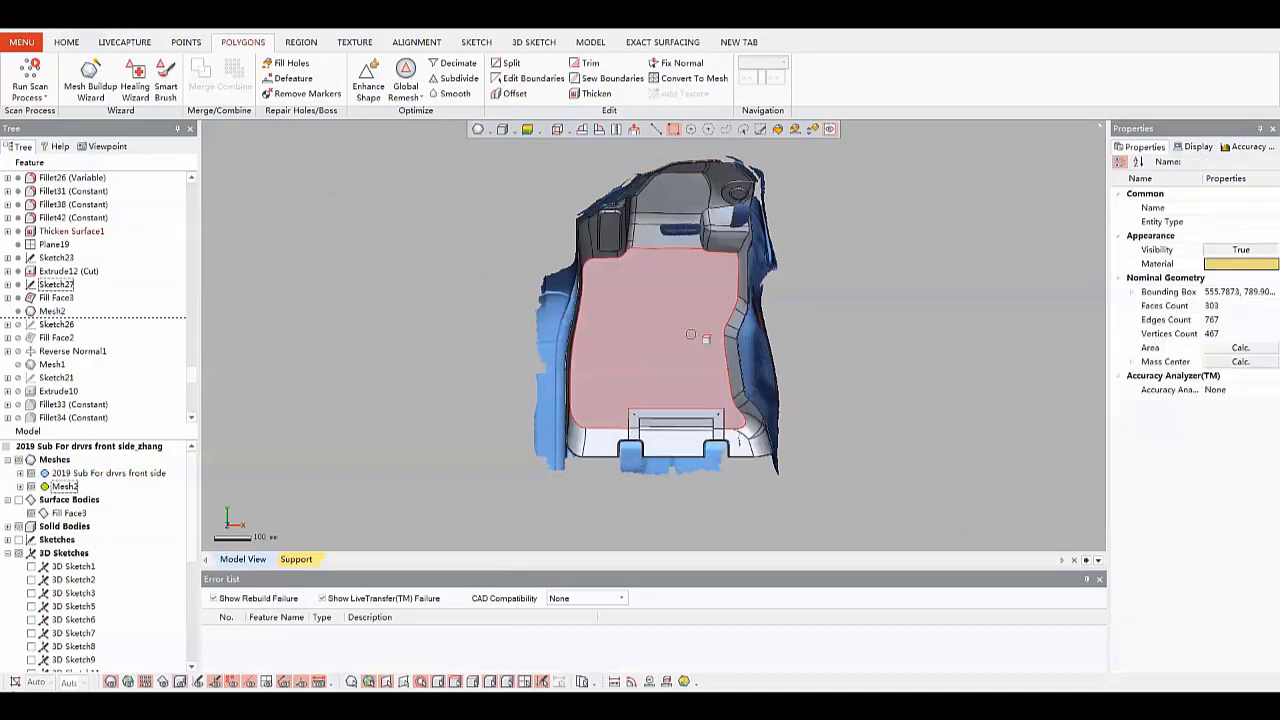
pyautogui.click(684, 330)
pyautogui.click(475, 42)
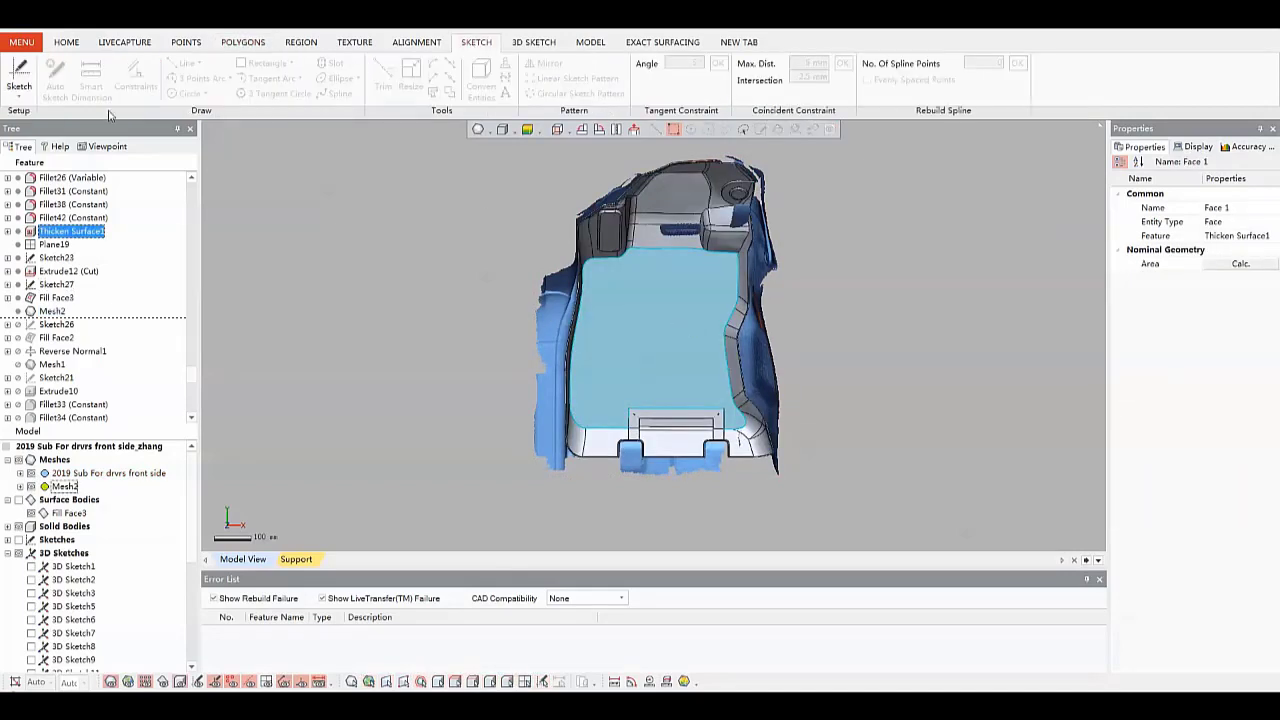
pyautogui.click(19, 88)
pyautogui.click(46, 148)
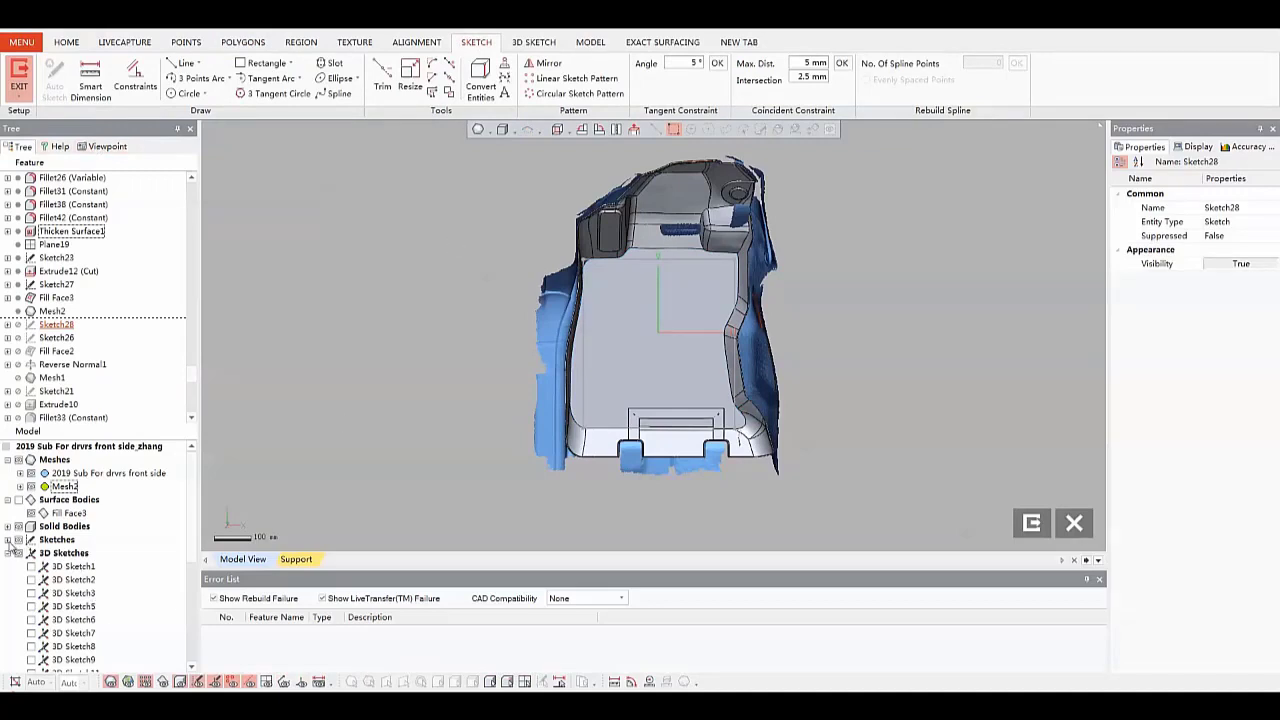
# Hide Sketch27 and the solid bodies so the textured floor mesh can be traced
pyautogui.click(8, 540)
pyautogui.scroll(-3, 44, 593)
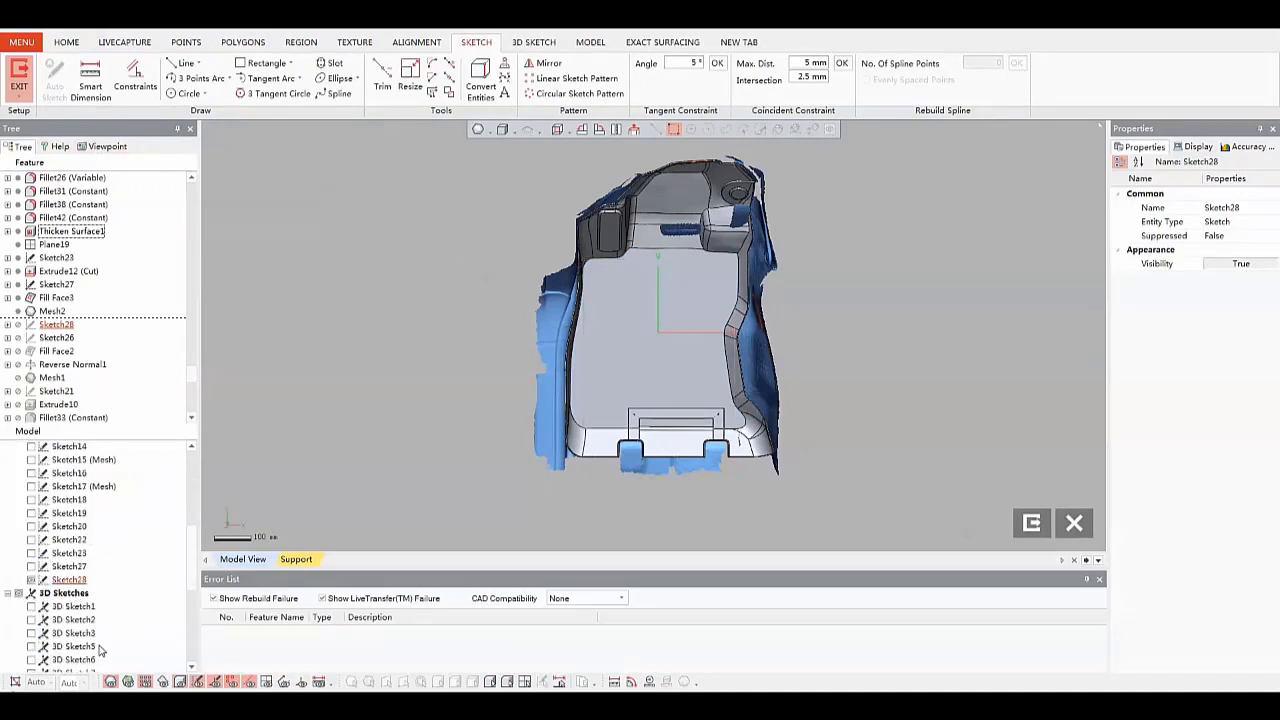
pyautogui.click(180, 682)
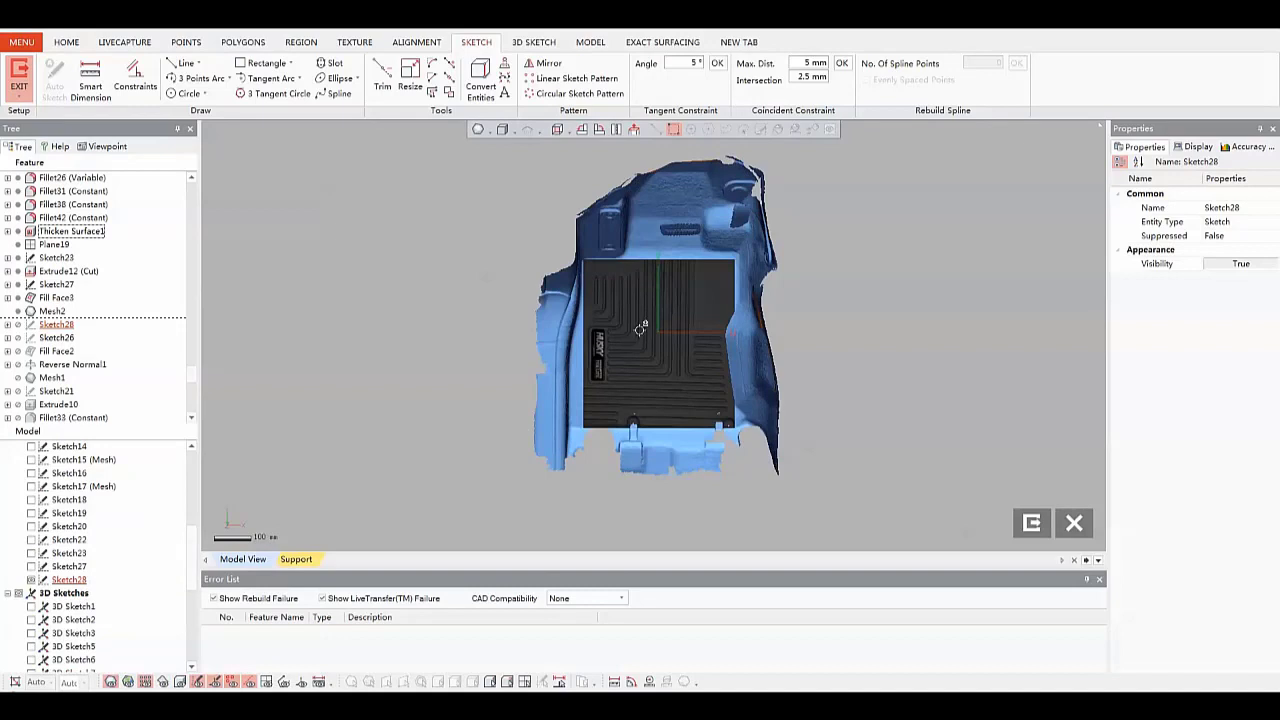
# Sketch a narrow vertical rectangle about 82.5 mm long over the second short groove, counted from the textured mesh's outer edge
pyautogui.scroll(5, 590, 302)
pyautogui.click(262, 63)
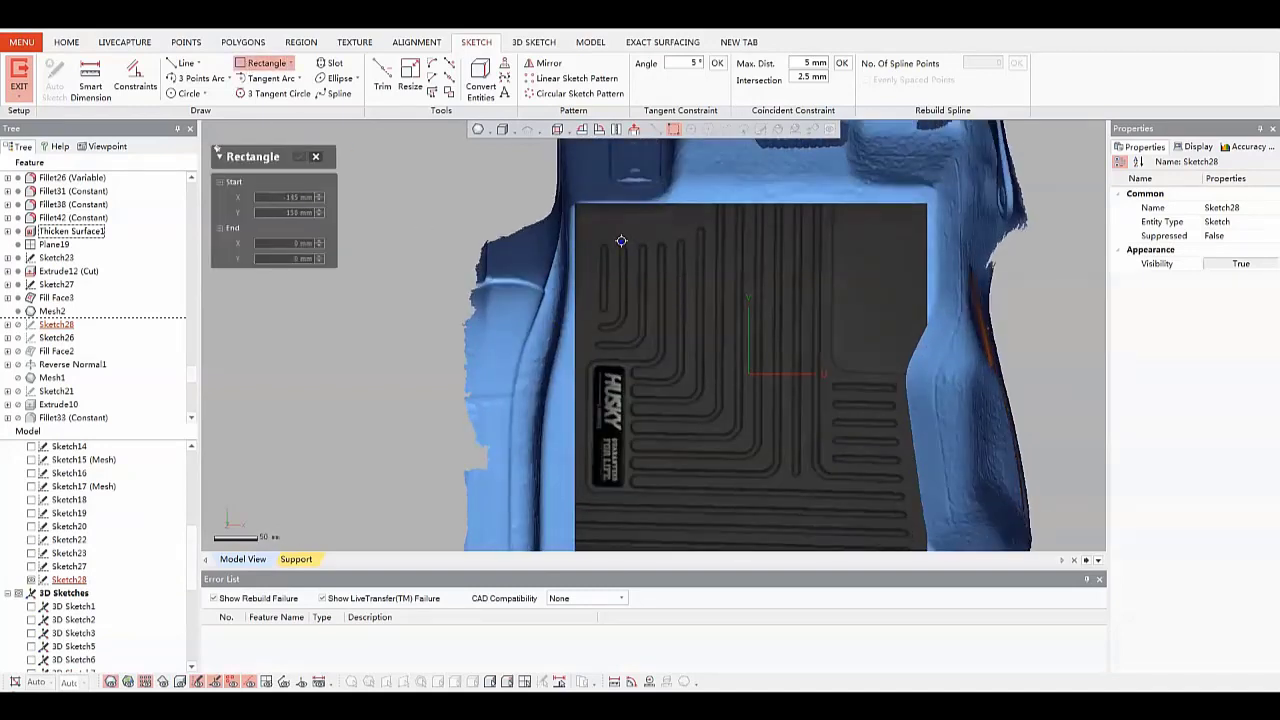
pyautogui.click(633, 314)
pyautogui.scroll(3, 633, 314)
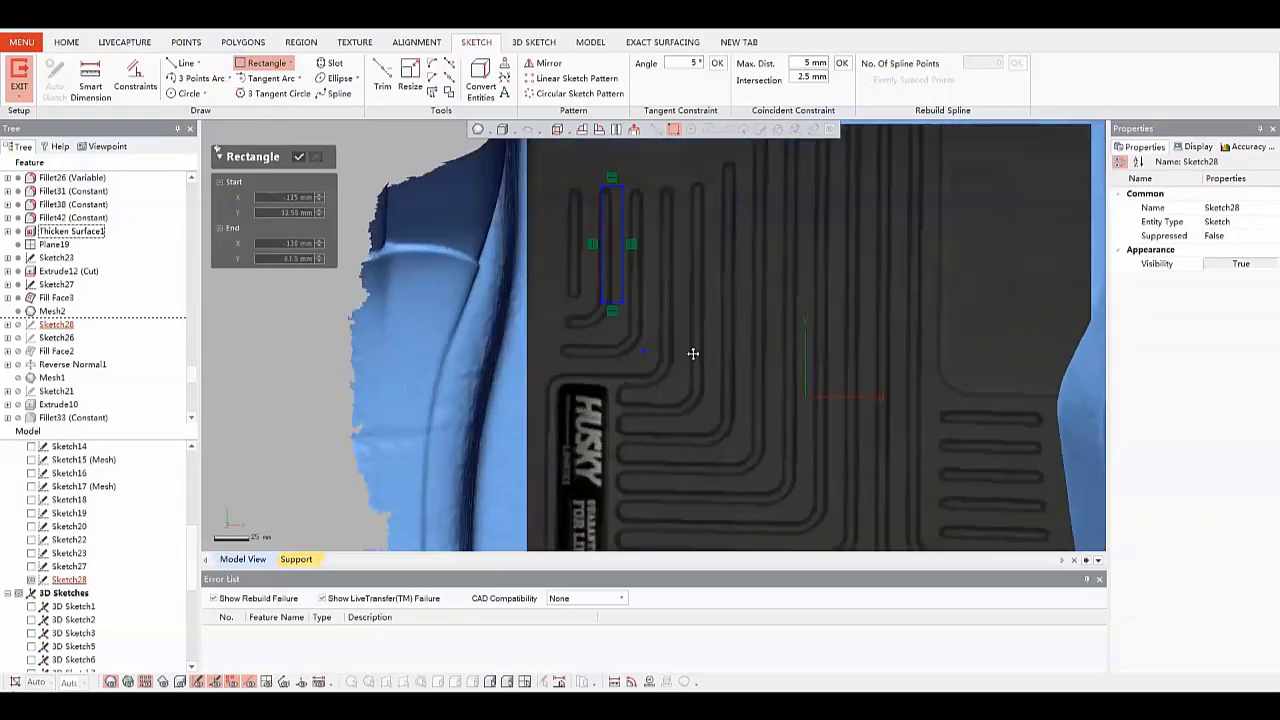
pyautogui.press('Escape')
# Move the rectangle onto the outermost short groove and resize it to about 9.3 mm wide and 85.6 mm long
pyautogui.moveTo(720, 280); pyautogui.dragTo(682, 261)
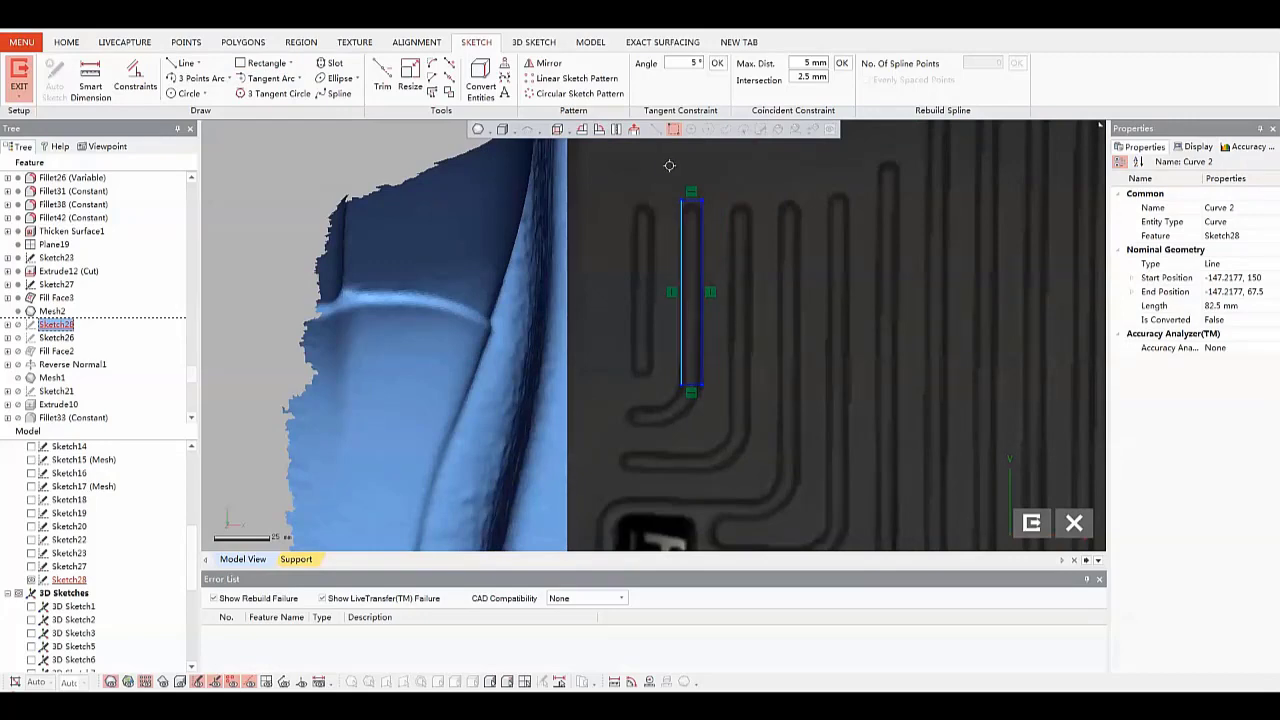
pyautogui.click(643, 205)
pyautogui.moveTo(663, 167); pyautogui.dragTo(725, 441)
pyautogui.scroll(2, 708, 358)
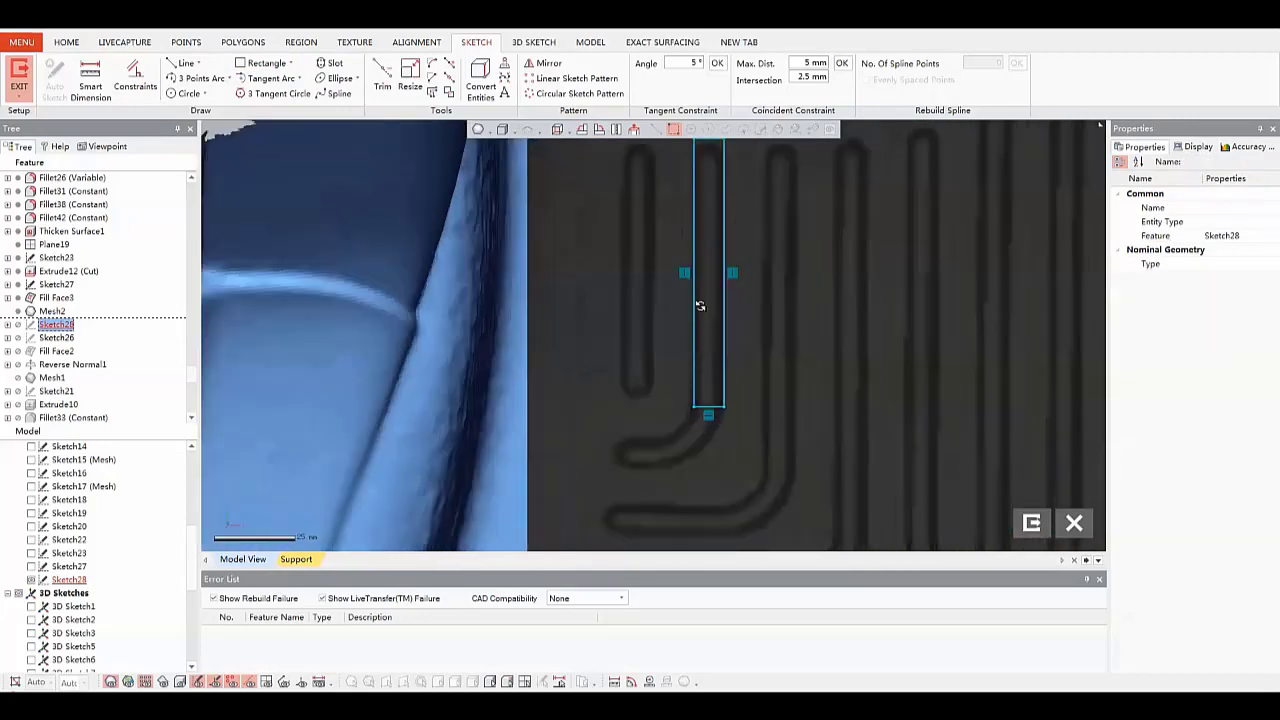
pyautogui.moveTo(700, 306)
pyautogui.mouseDown()
pyautogui.moveTo(629, 326)
pyautogui.moveTo(622, 306)
pyautogui.mouseUp()
pyautogui.click(711, 308)
pyautogui.scroll(-2, 709, 326)
pyautogui.keyDown('ctrl'); pyautogui.moveTo(709, 330); pyautogui.dragTo(697, 390, button='right'); pyautogui.keyUp('ctrl')
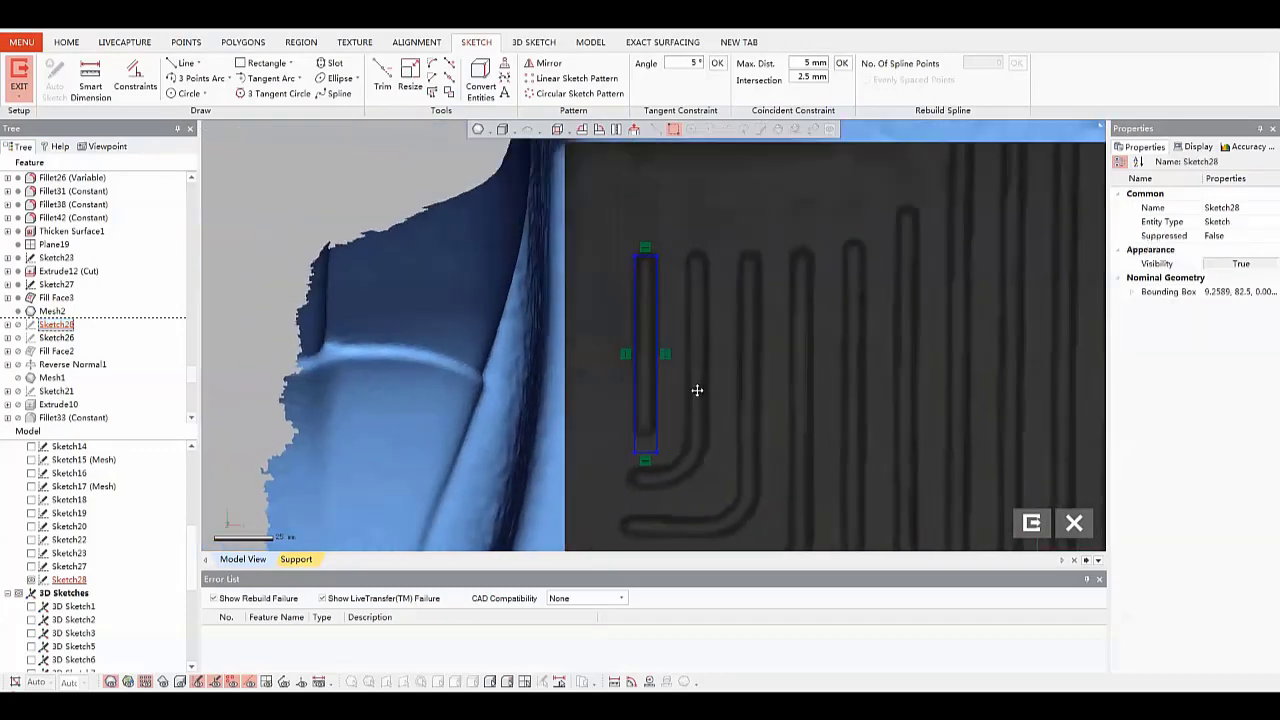
pyautogui.scroll(2, 654, 283)
pyautogui.click(650, 264)
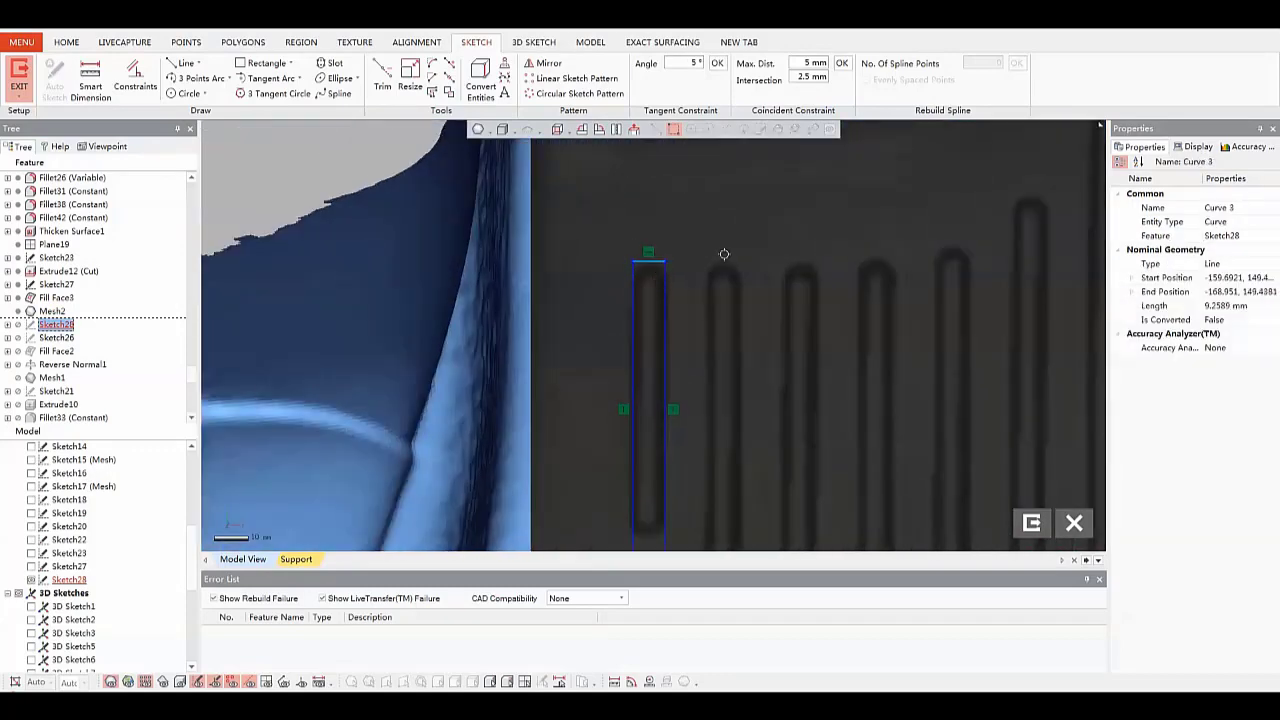
# Dimension the rectangle's width at 7.7 mm and shift the rectangle to centre it on the groove
pyautogui.click(90, 80)
pyautogui.click(648, 261)
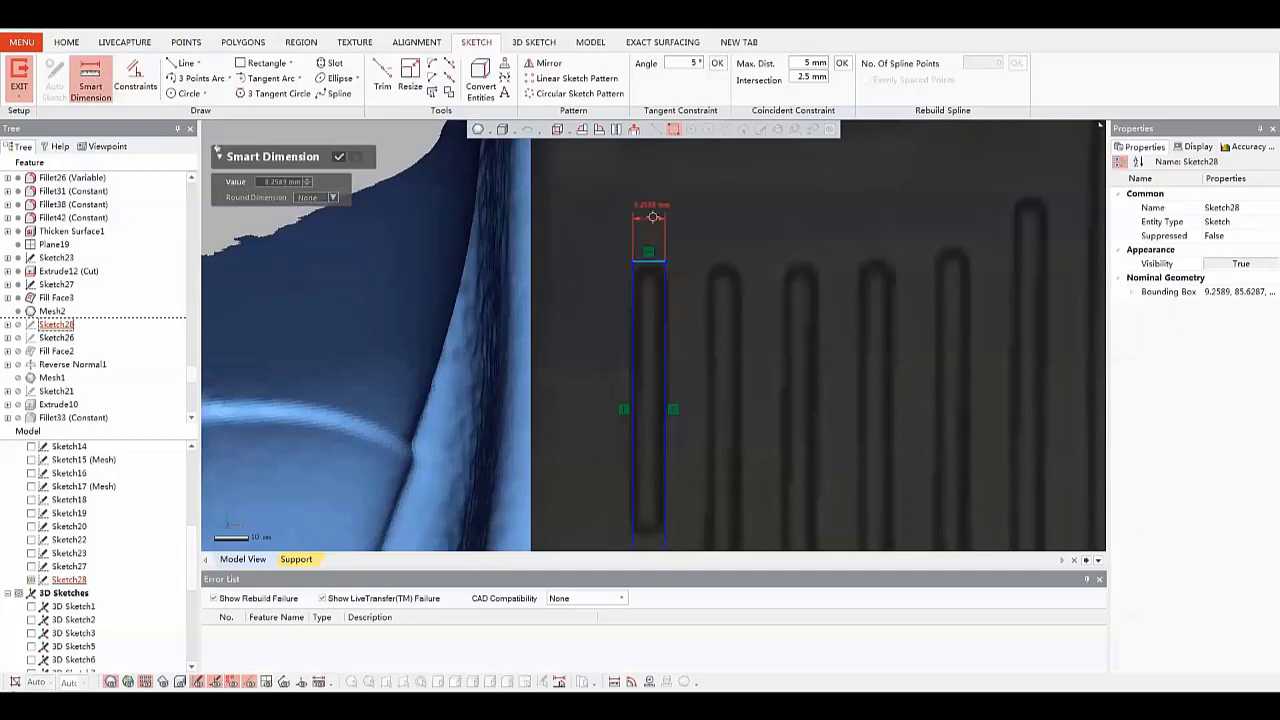
pyautogui.click(654, 212)
pyautogui.write('1.1')
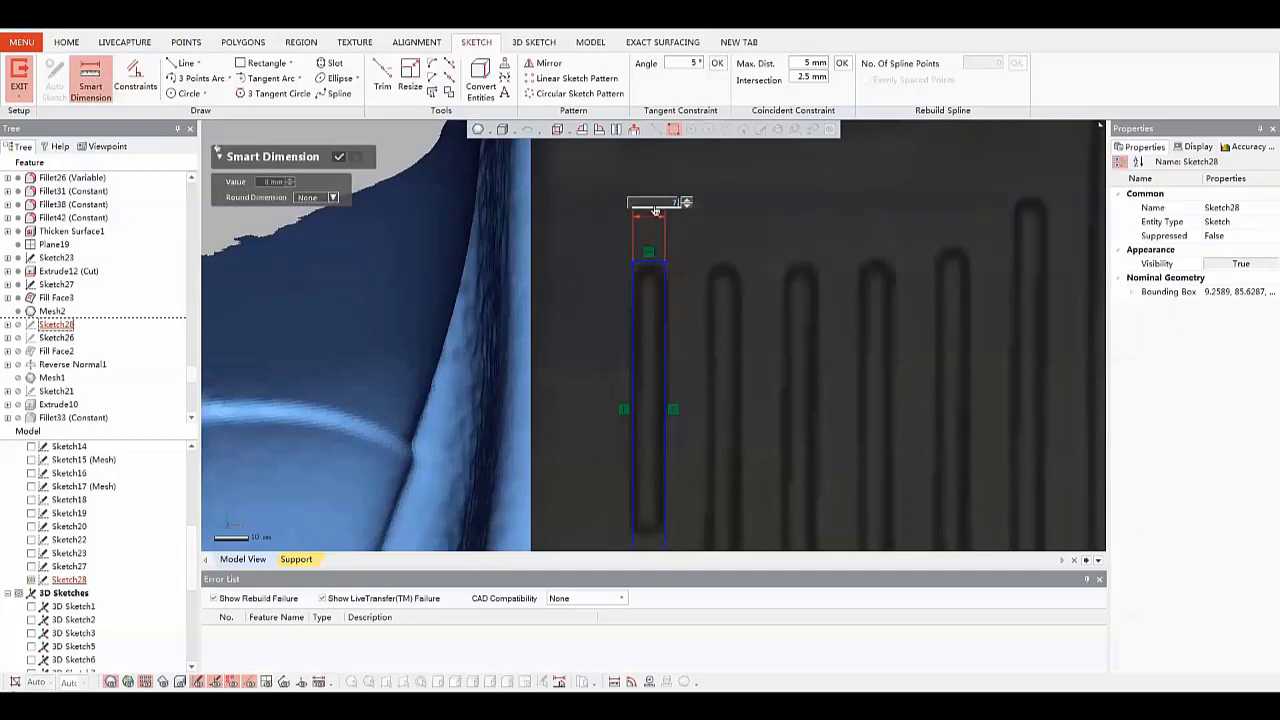
pyautogui.press('Return')
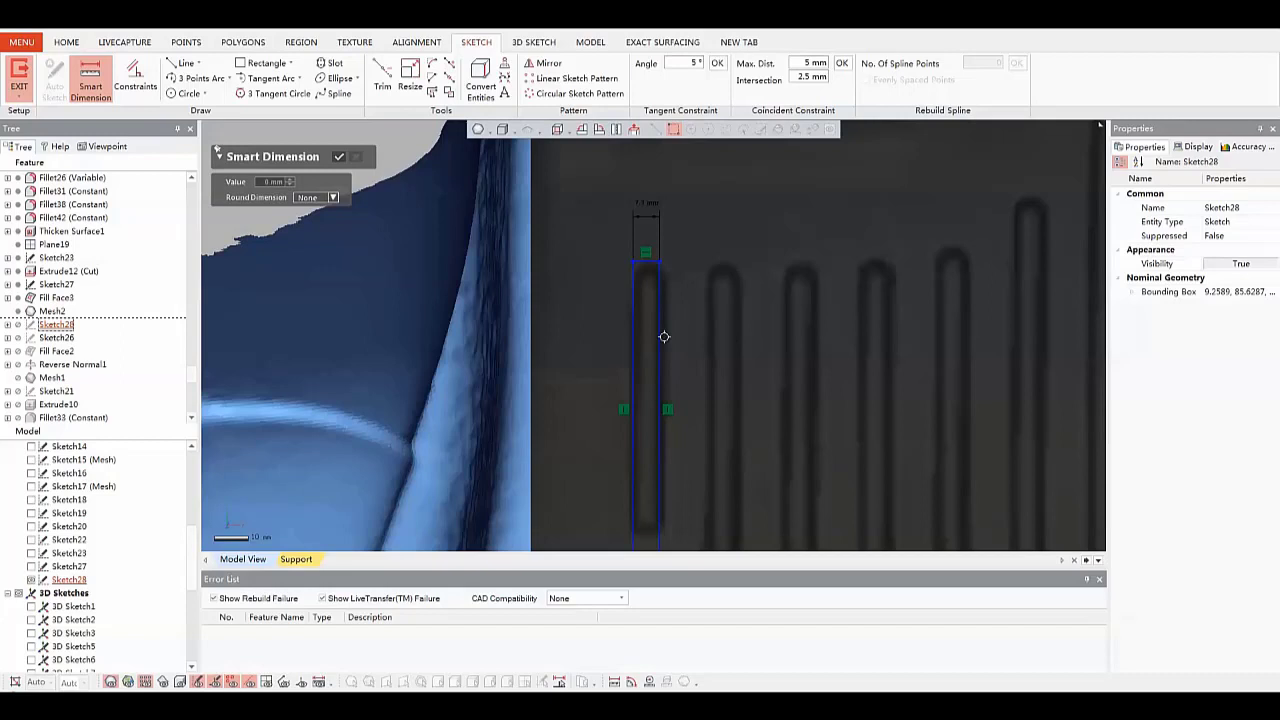
pyautogui.press('Escape')
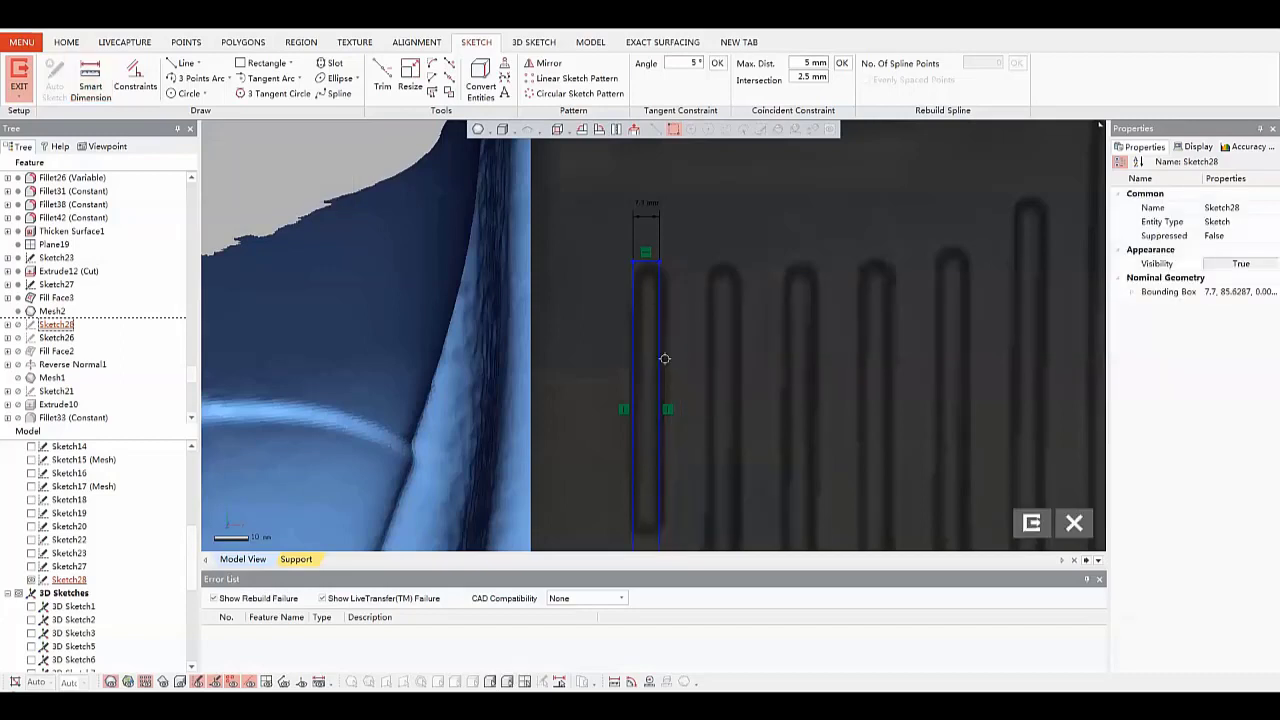
pyautogui.moveTo(664, 358); pyautogui.dragTo(667, 358)
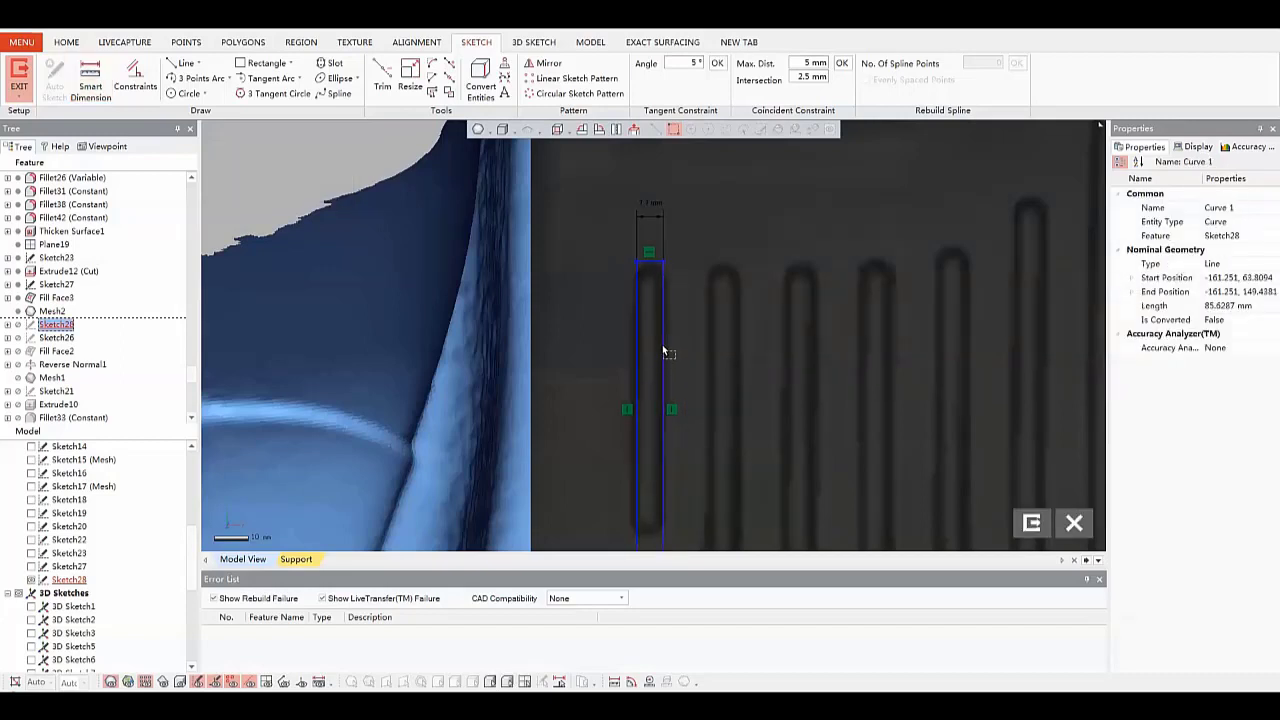
# Set up a one-direction linear sketch pattern of the rectangle's four edges with 21.5 mm spacing to match the neighbouring groove
pyautogui.scroll(-5, 661, 340)
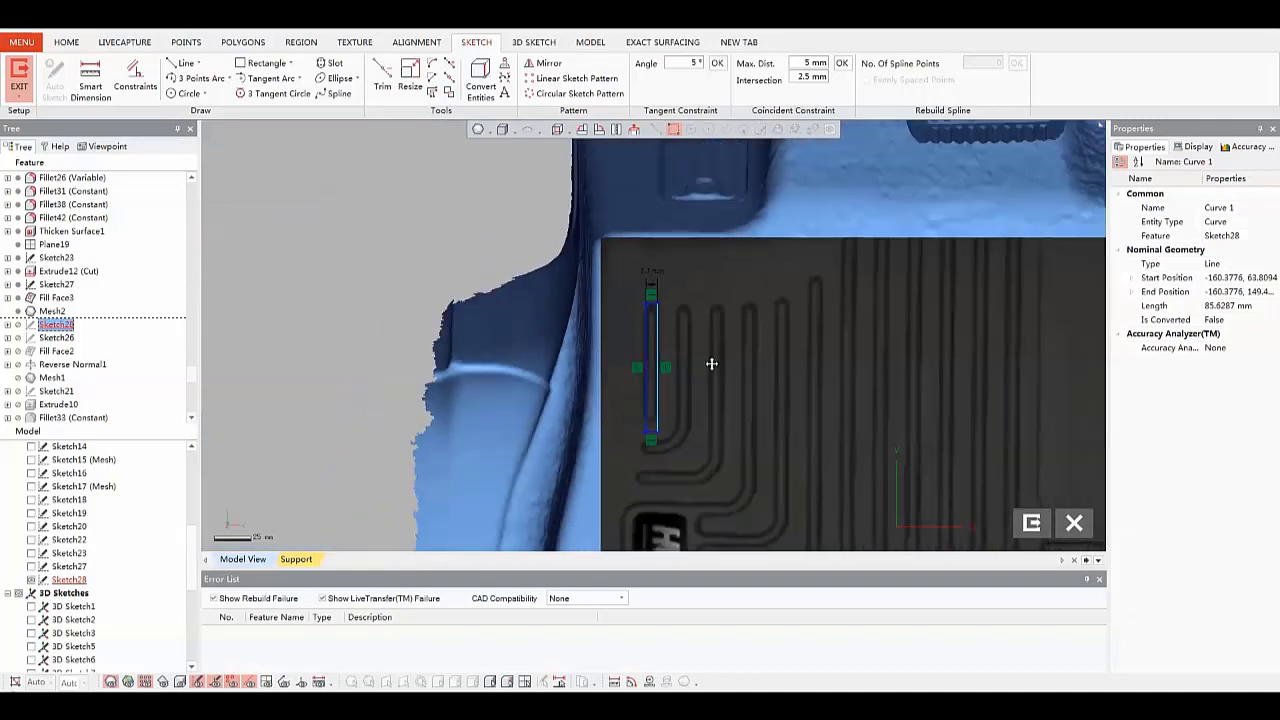
pyautogui.scroll(3, 705, 360)
pyautogui.click(576, 78)
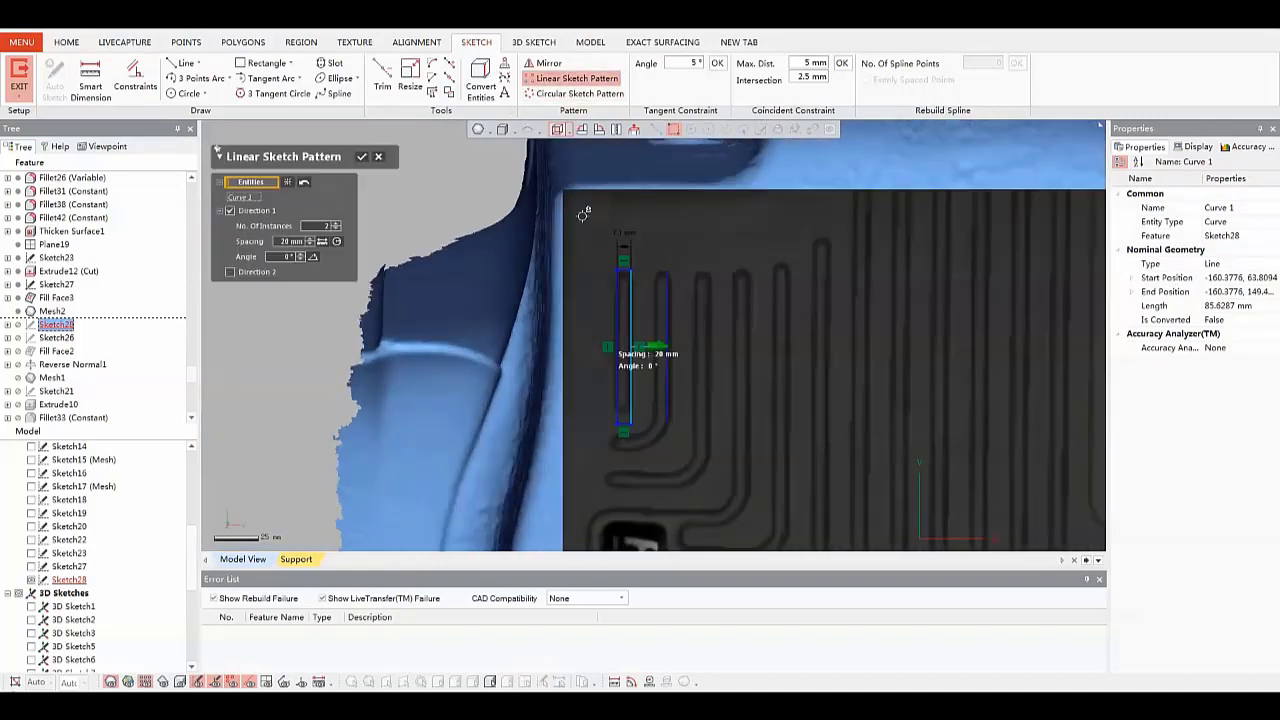
pyautogui.moveTo(634, 380)
pyautogui.mouseDown()
pyautogui.moveTo(586, 250)
pyautogui.moveTo(694, 462)
pyautogui.moveTo(672, 478)
pyautogui.moveTo(671, 446)
pyautogui.mouseUp()
pyautogui.click(288, 182)
pyautogui.scroll(2, 671, 446)
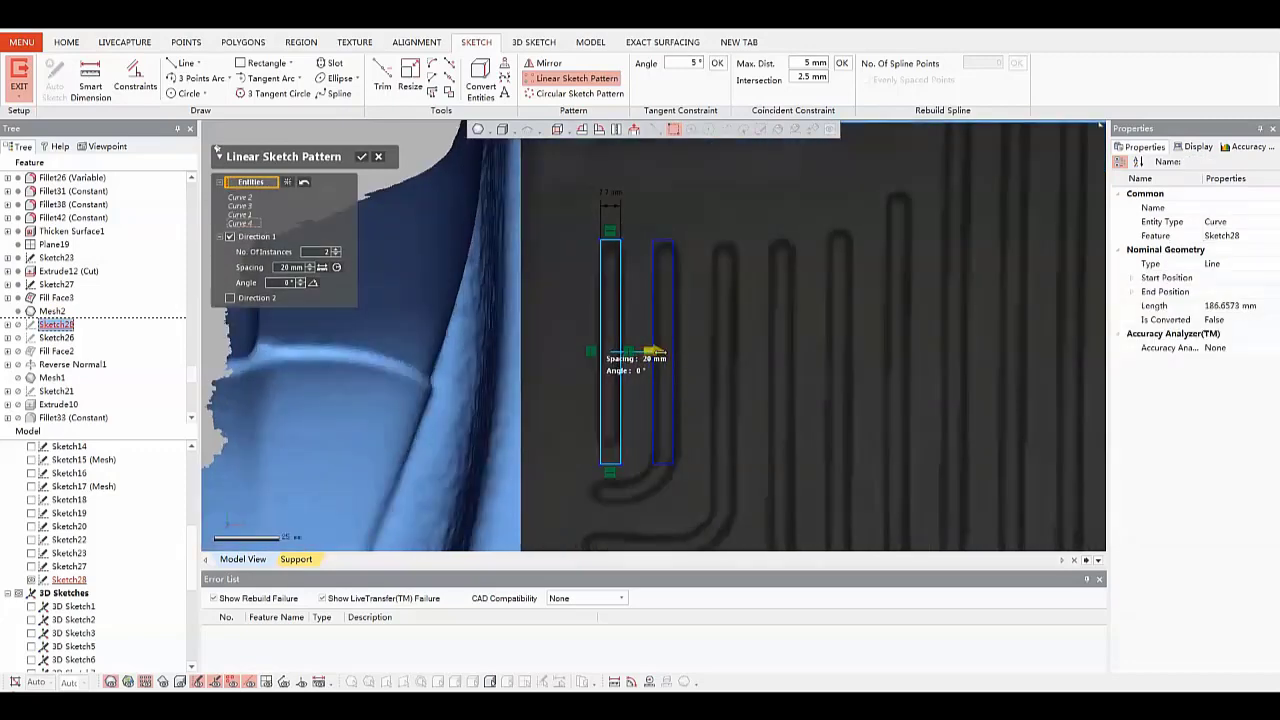
pyautogui.moveTo(652, 352); pyautogui.dragTo(662, 351)
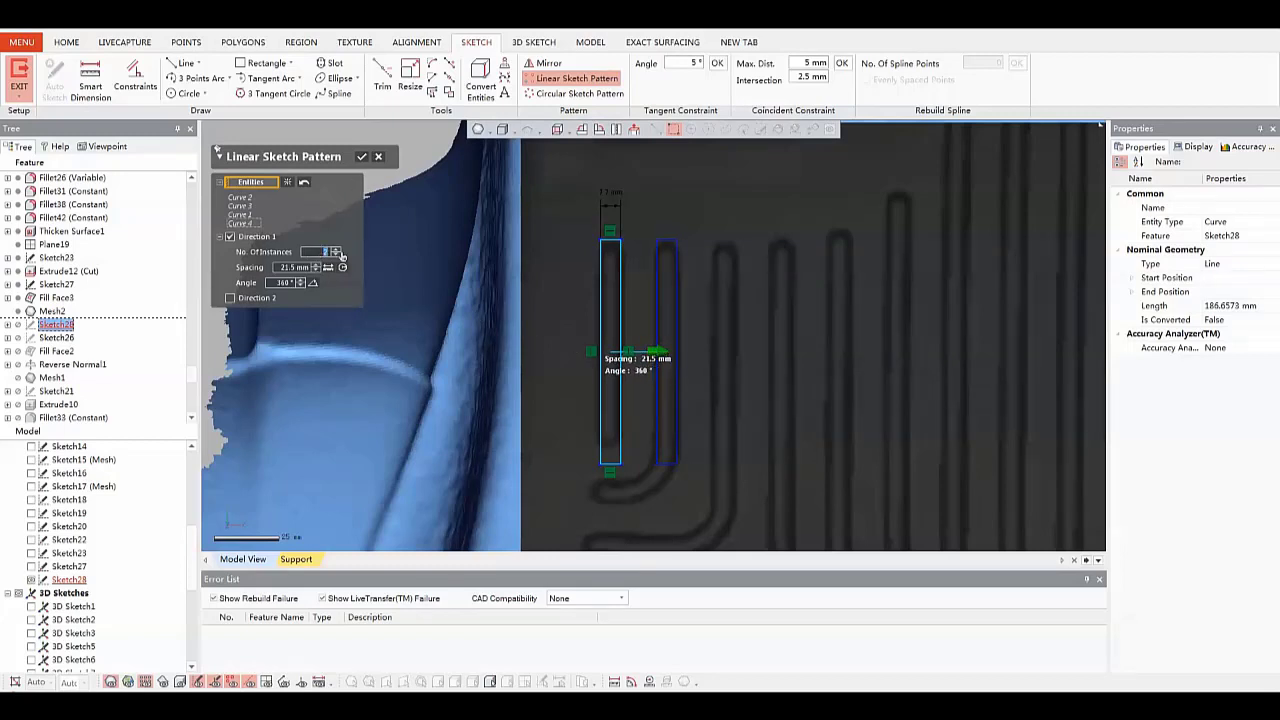
# Raise the linear pattern's number of instances to 5, 10 and finally 15 across the textured floor
pyautogui.write('5')
pyautogui.scroll(-5, 691, 294)
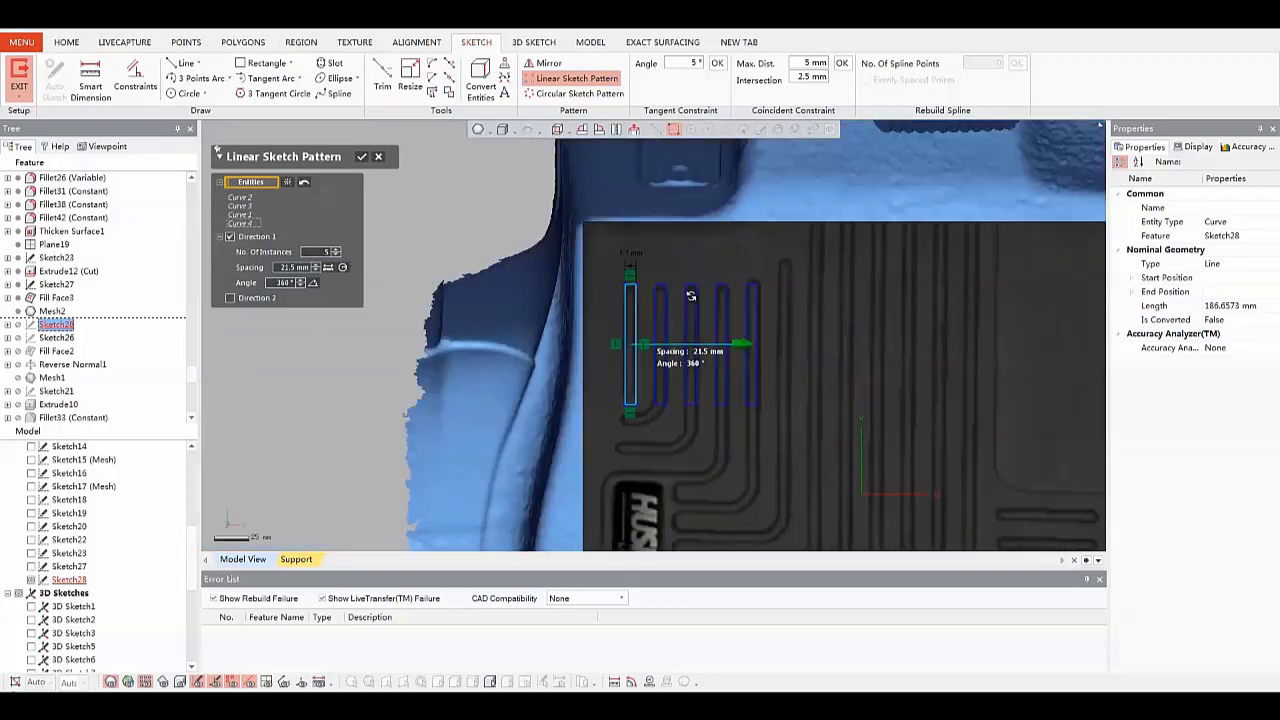
pyautogui.moveTo(320, 252); pyautogui.dragTo(336, 255)
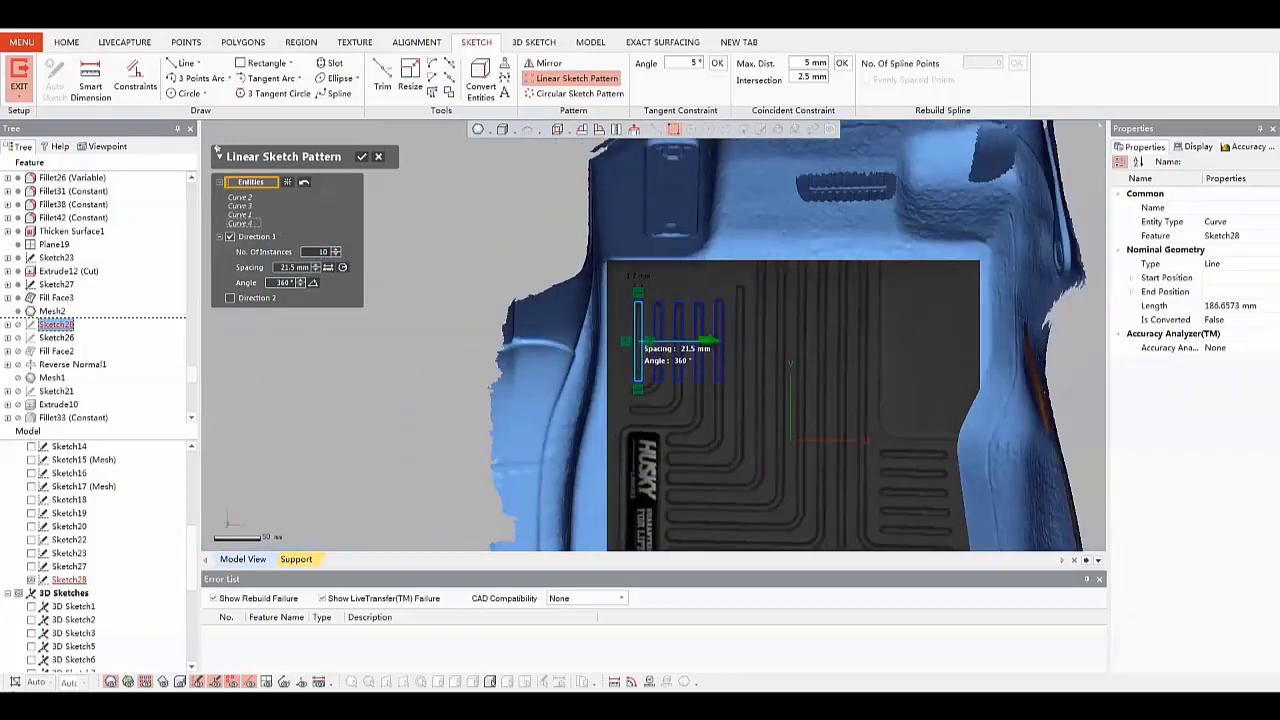
pyautogui.doubleClick(322, 251)
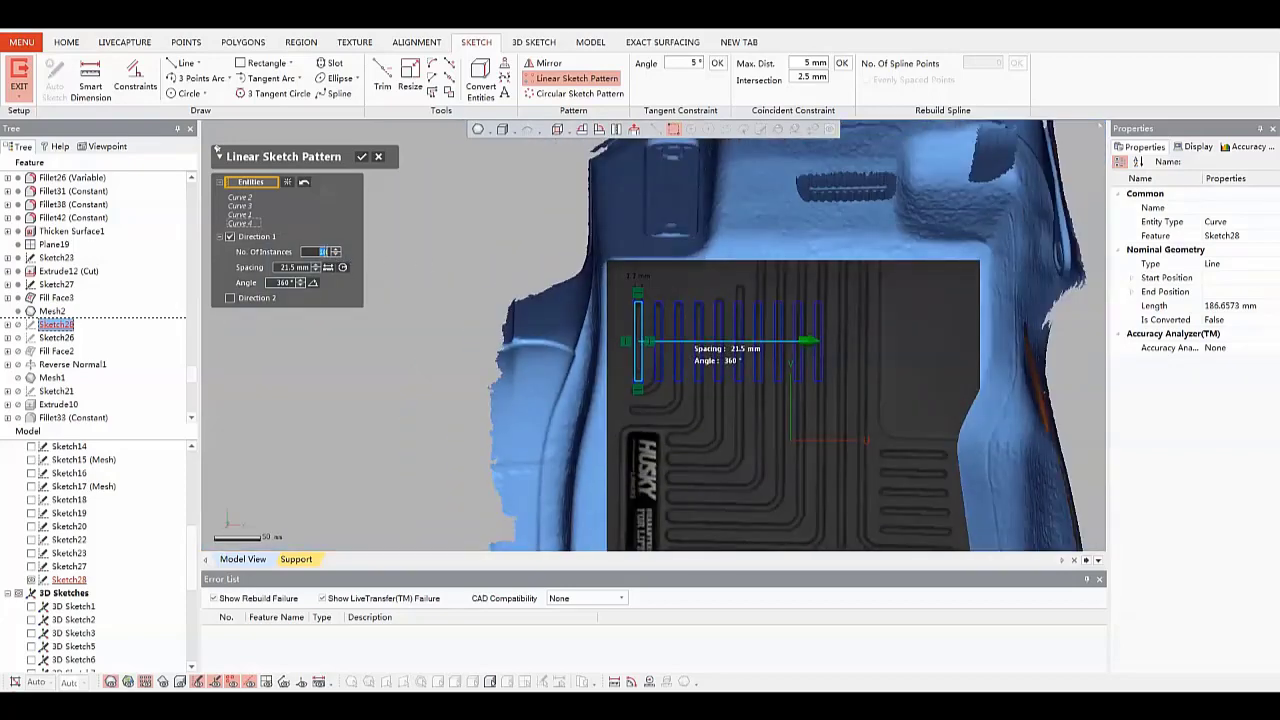
pyautogui.write('15')
pyautogui.press('Return')
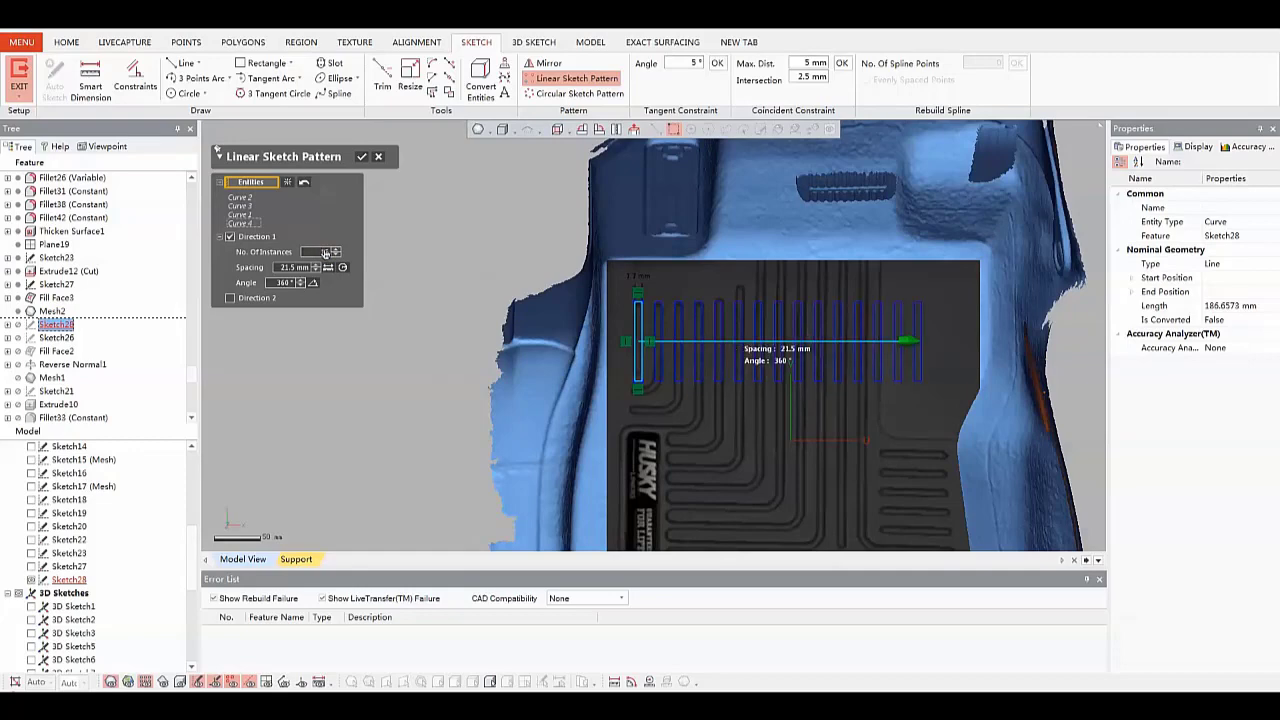
# Reduce the linear sketch pattern of the groove rectangle to 12 instances
pyautogui.doubleClick(325, 253)
pyautogui.press('Return')
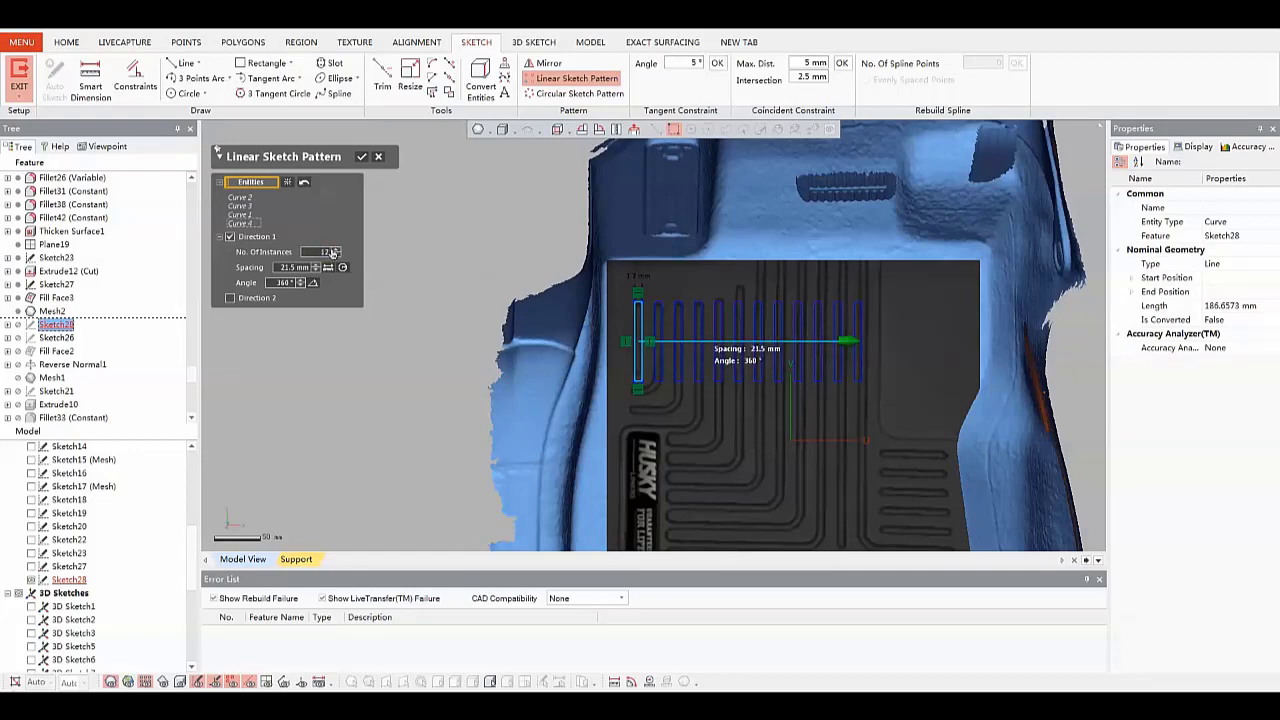
pyautogui.scroll(3, 400, 243)
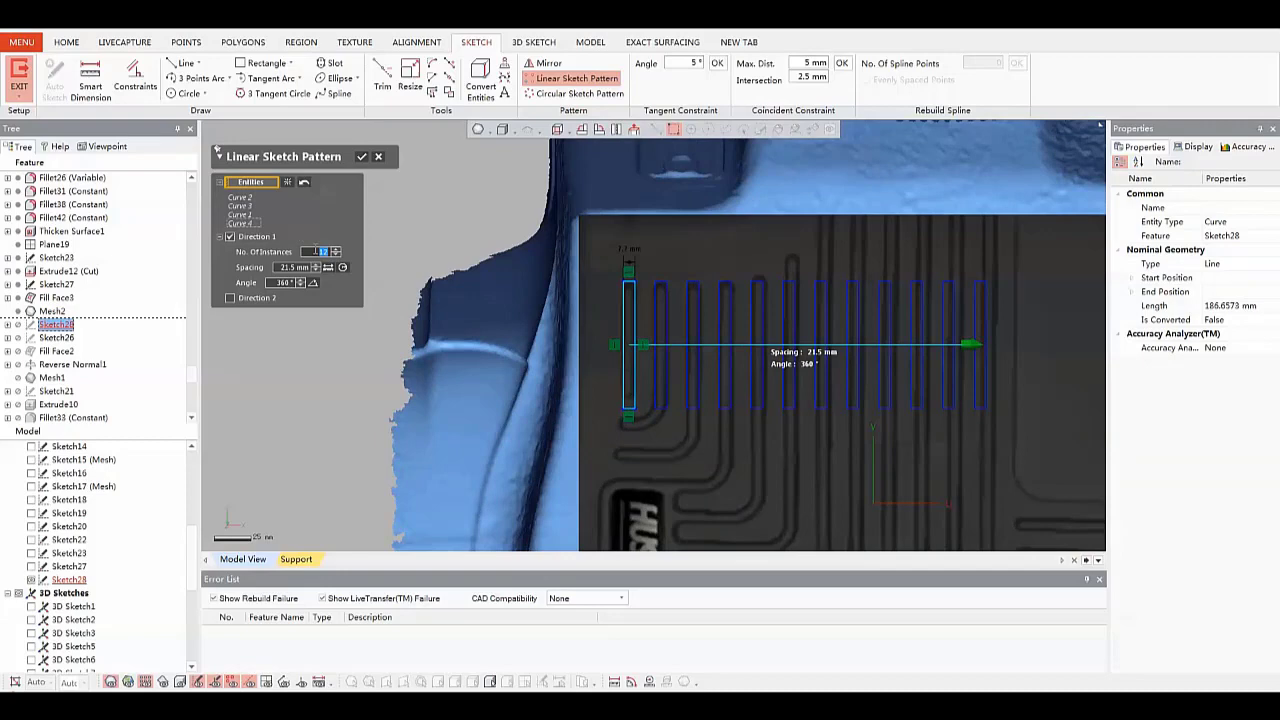
pyautogui.press('Return')
pyautogui.scroll(5, 669, 289)
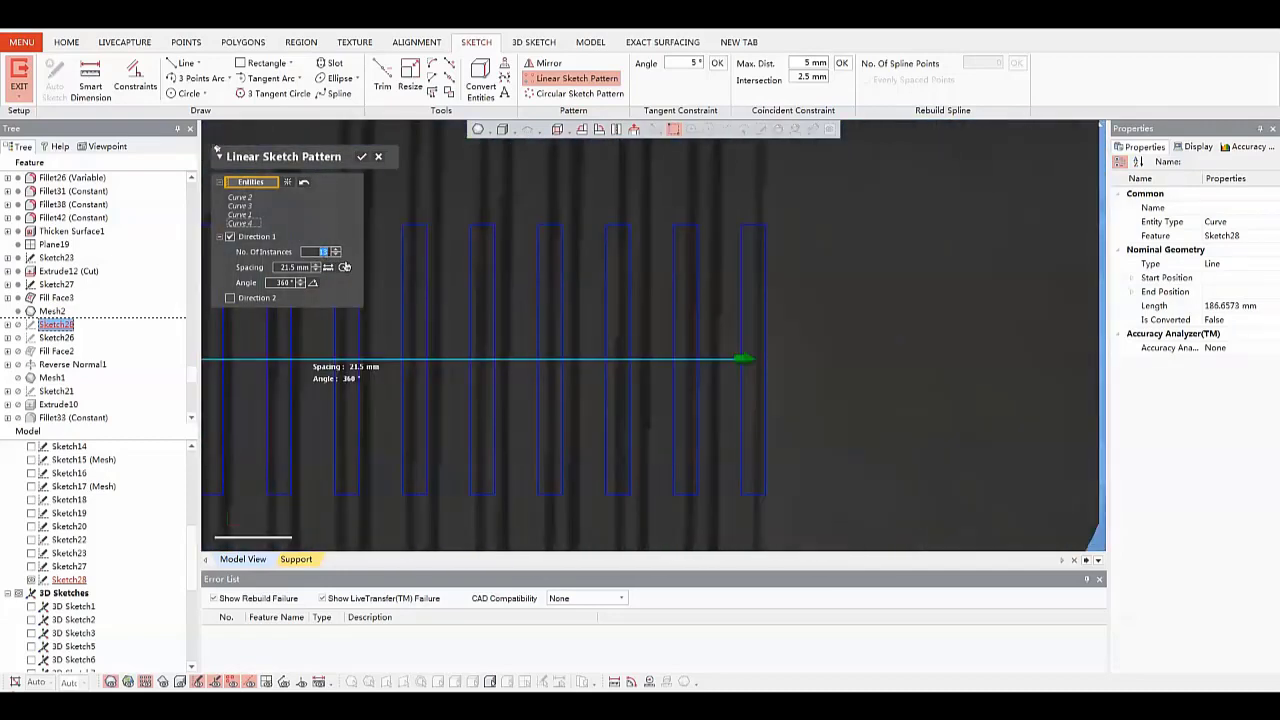
pyautogui.scroll(-1, 348, 260)
pyautogui.scroll(2, 680, 362)
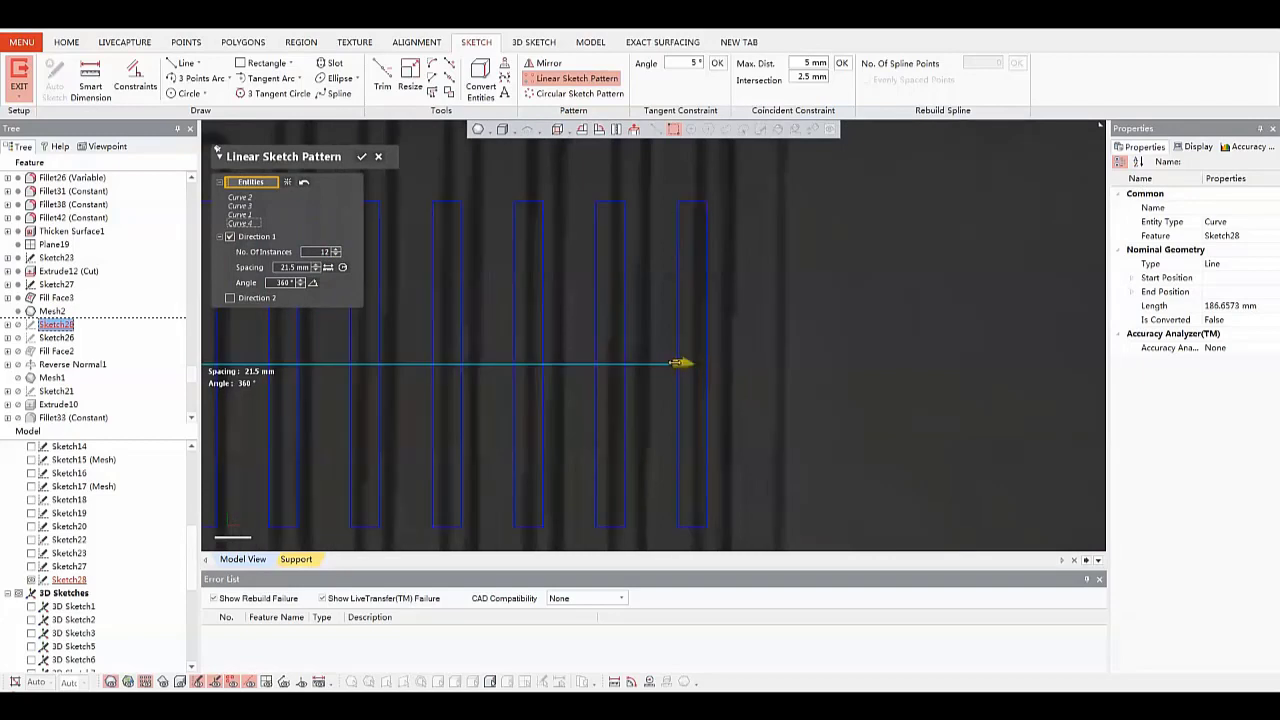
# Stretch the pattern spacing to about 21.95 mm so the last rectangle aligns with its groove, and accept the pattern
pyautogui.moveTo(682, 362); pyautogui.dragTo(702, 362)
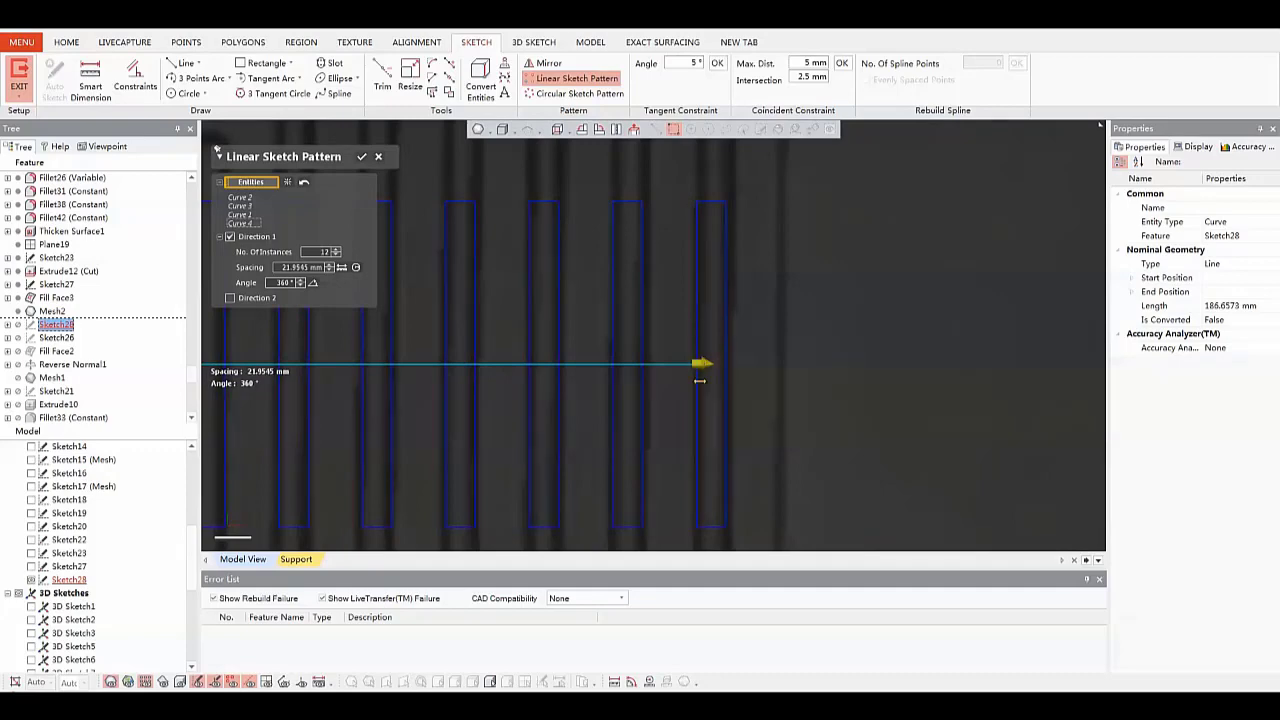
pyautogui.scroll(-6, 700, 380)
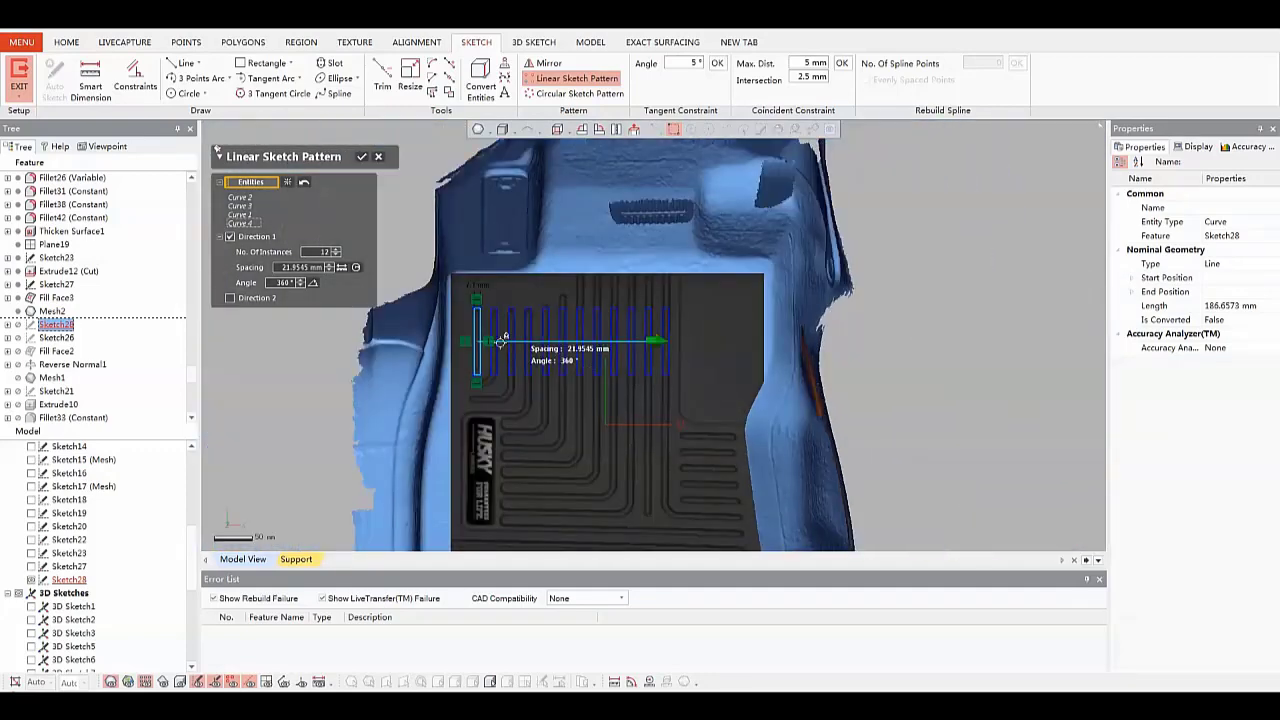
pyautogui.press('Return')
pyautogui.scroll(5, 557, 306)
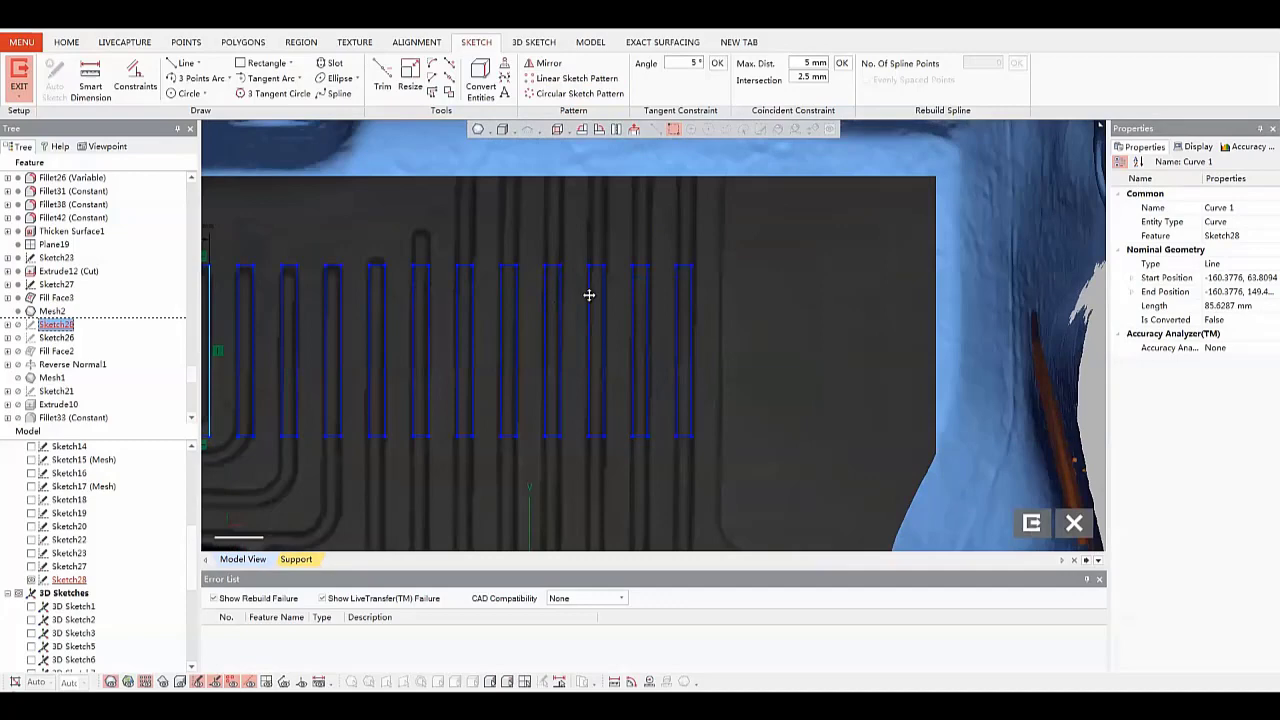
pyautogui.scroll(-5, 640, 285)
pyautogui.keyDown('ctrl'); pyautogui.moveTo(650, 284); pyautogui.dragTo(690, 220, button='right'); pyautogui.keyUp('ctrl')
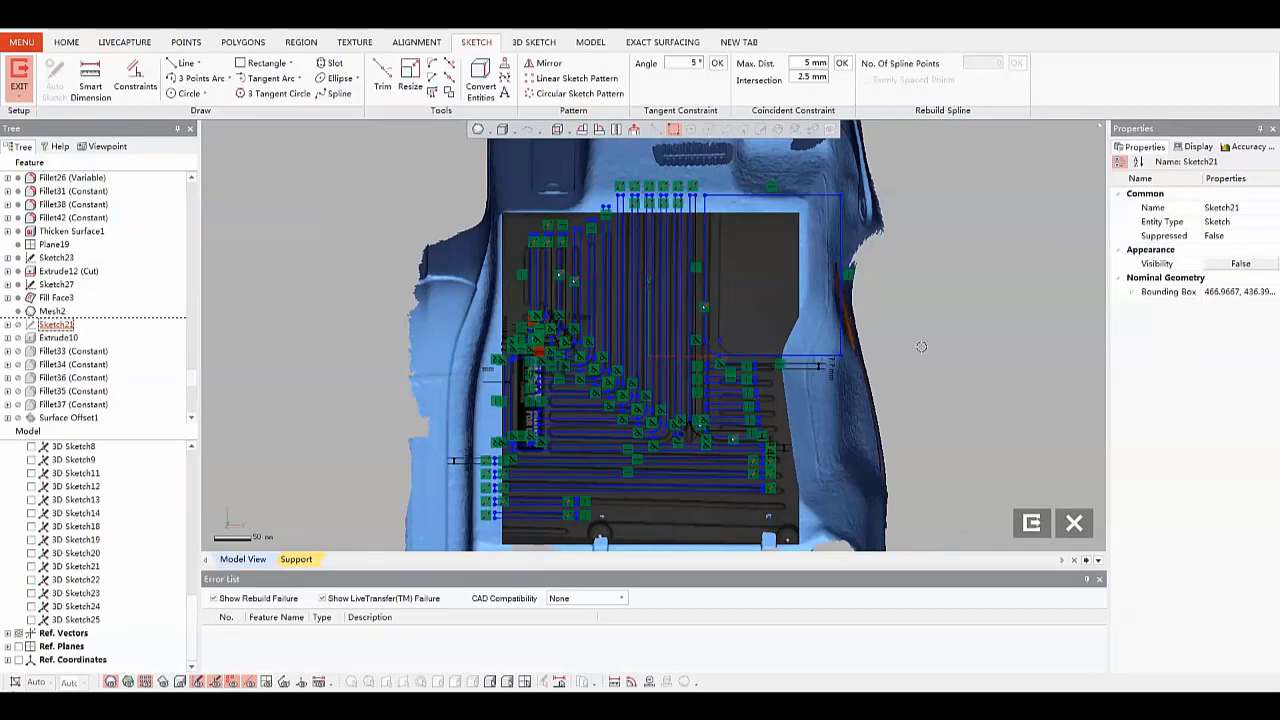
# Hide the textured mesh Mesh2 behind the completed groove sketch Sketch21 and exit the sketch
pyautogui.scroll(6, 723, 331)
pyautogui.scroll(-3, 611, 179)
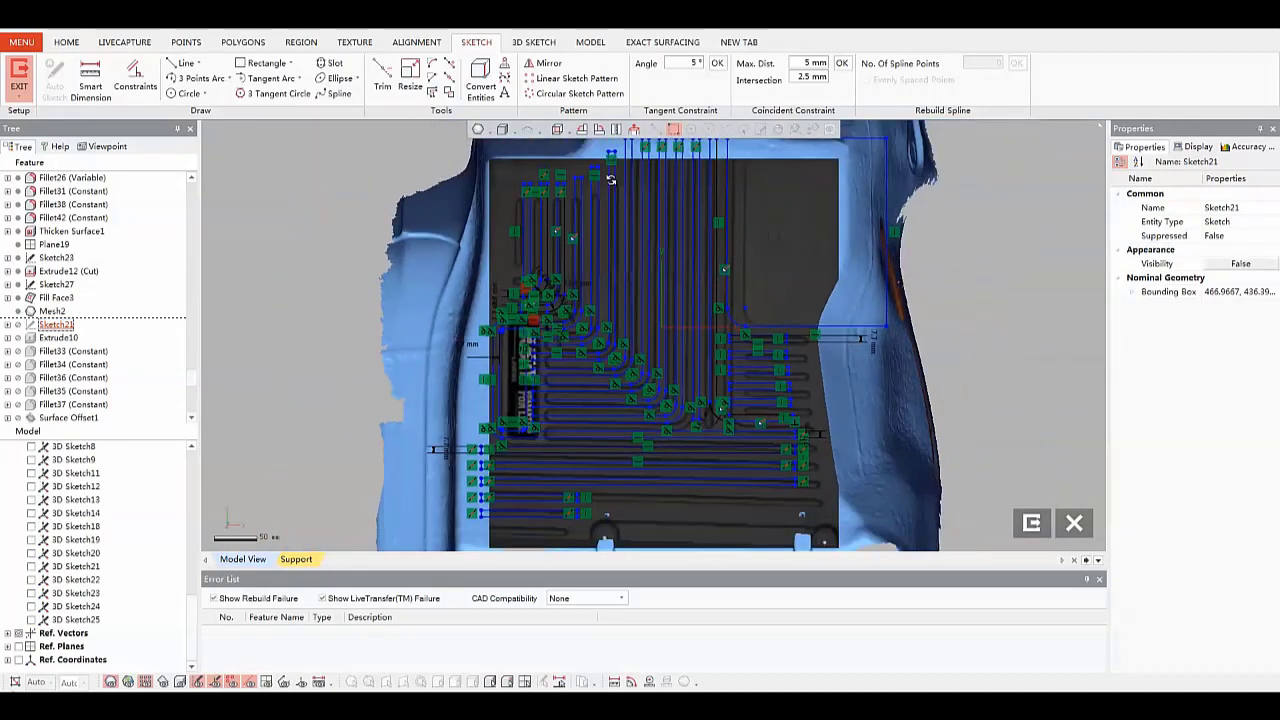
pyautogui.scroll(-3, 671, 298)
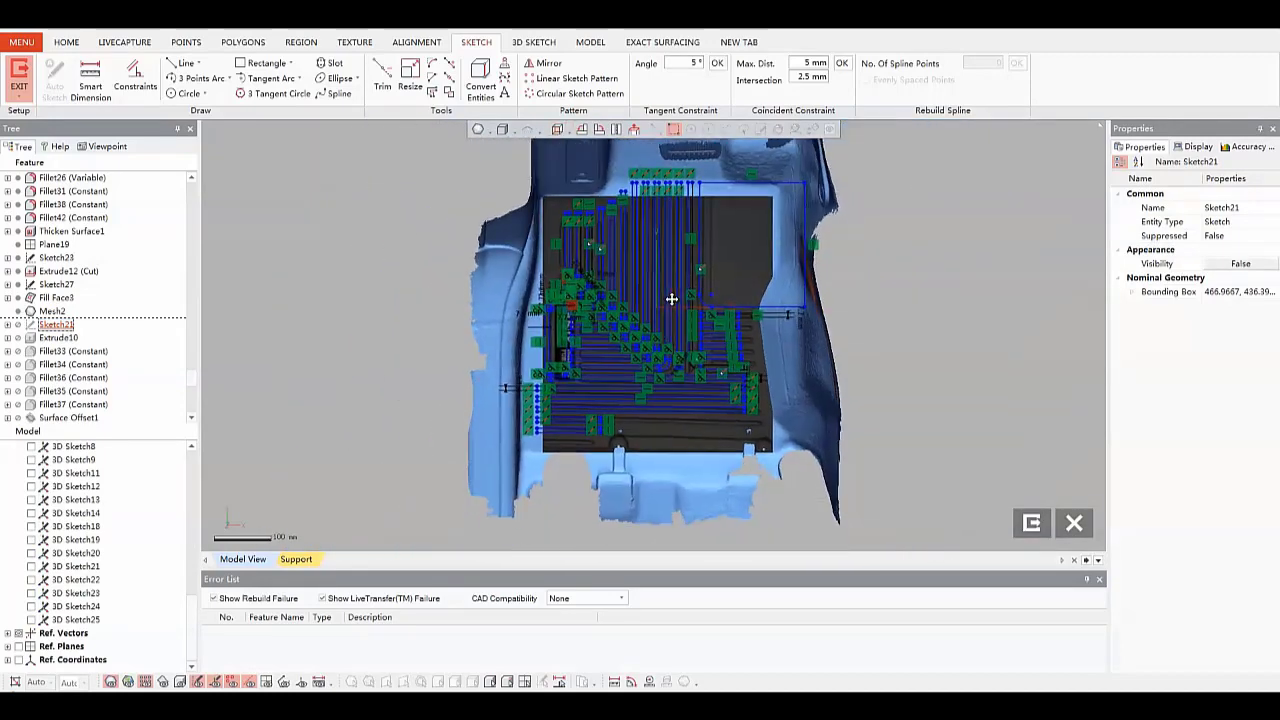
pyautogui.scroll(2, 671, 298)
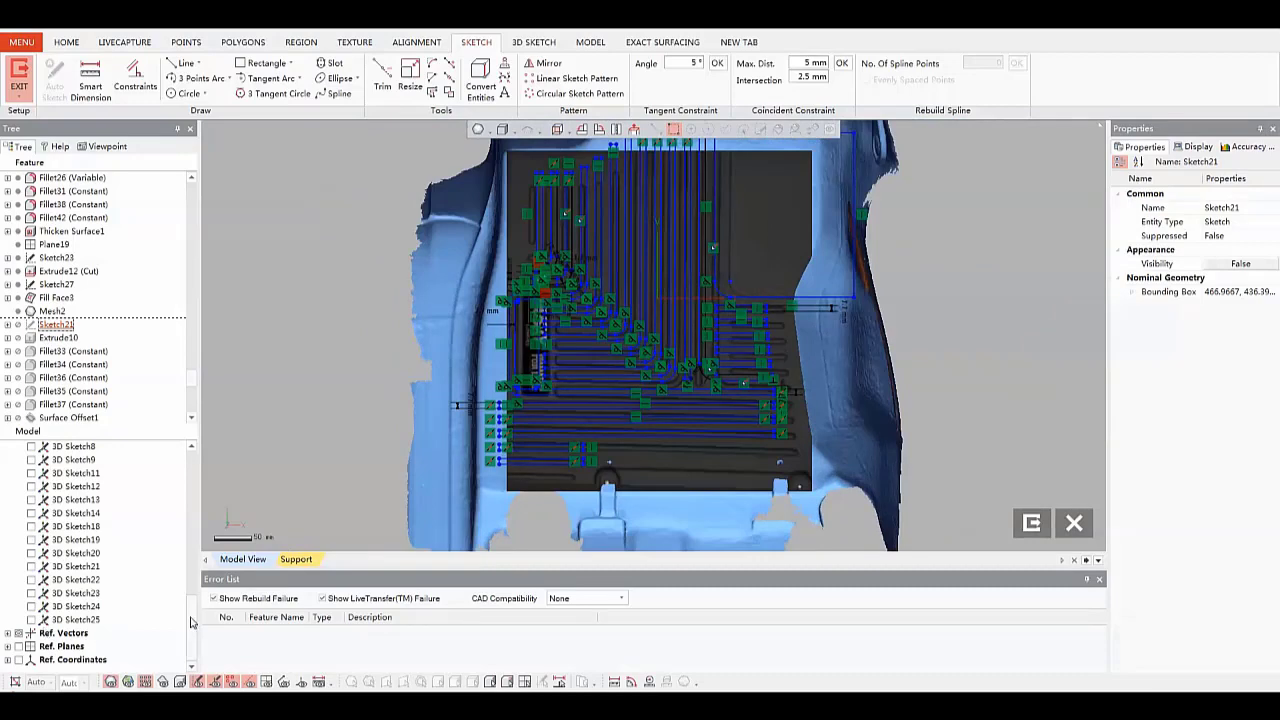
pyautogui.moveTo(190, 619); pyautogui.dragTo(193, 470)
pyautogui.click(31, 486)
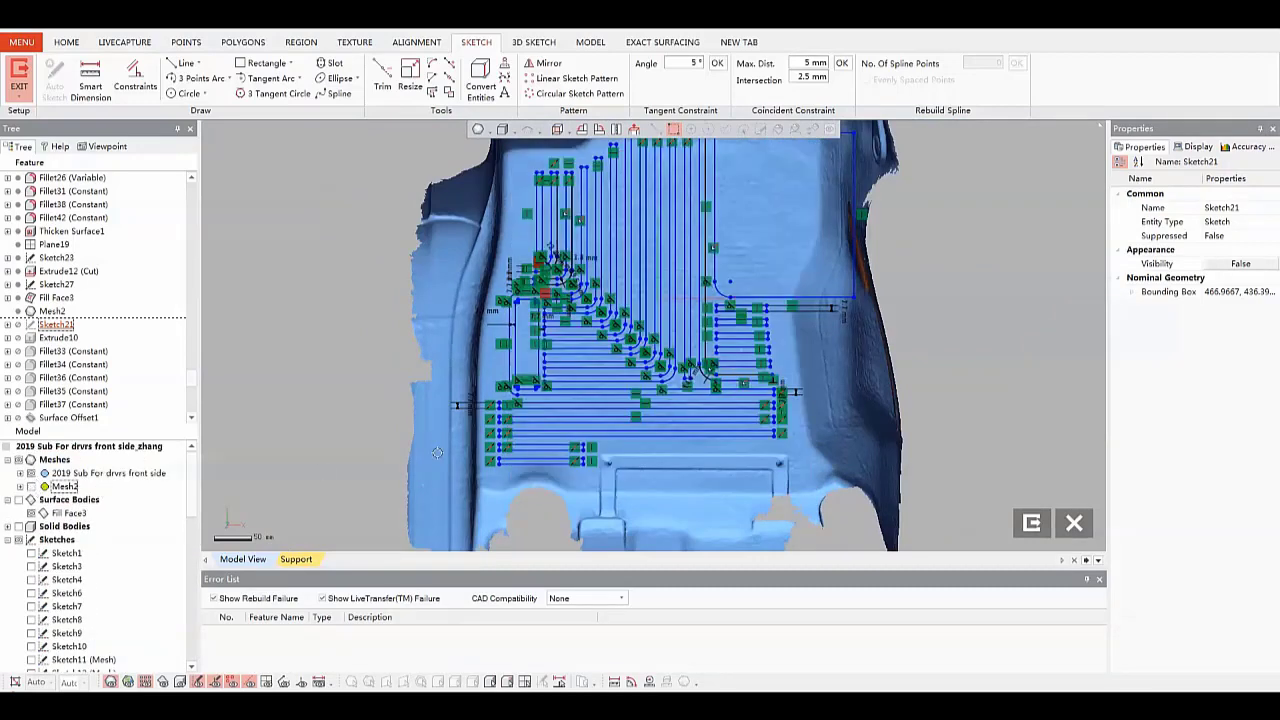
pyautogui.scroll(-2, 438, 453)
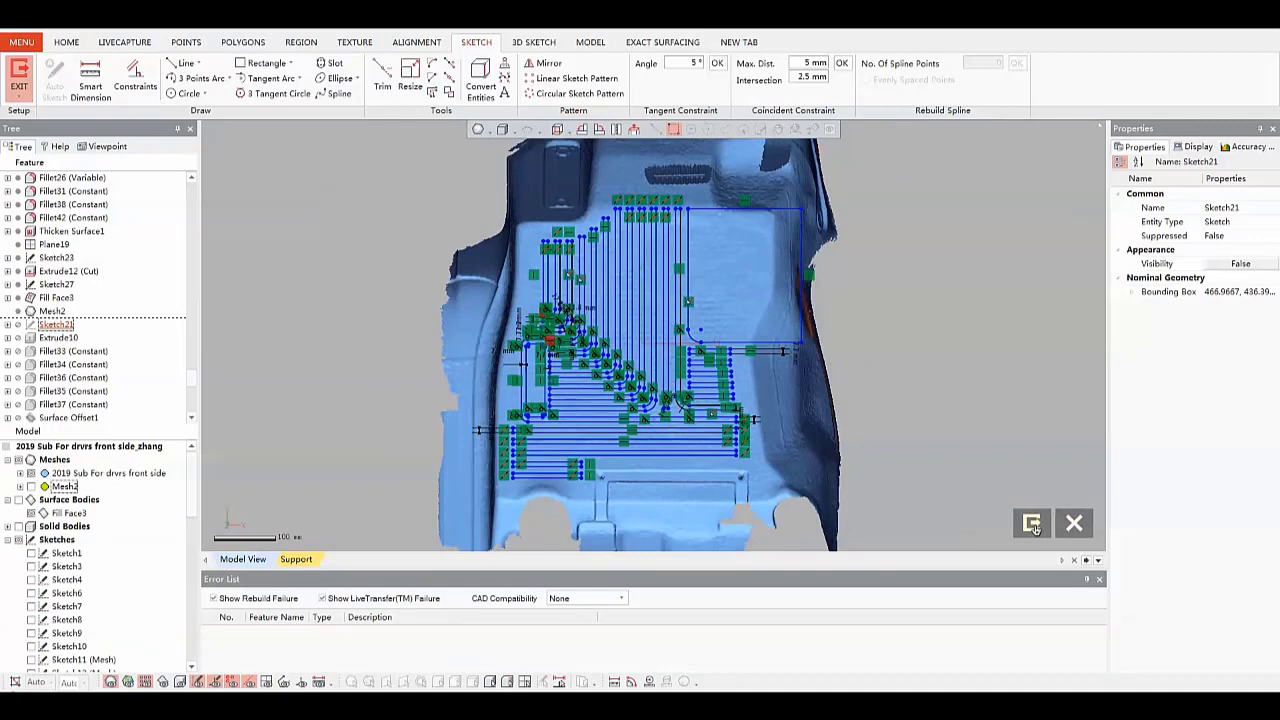
pyautogui.click(1032, 524)
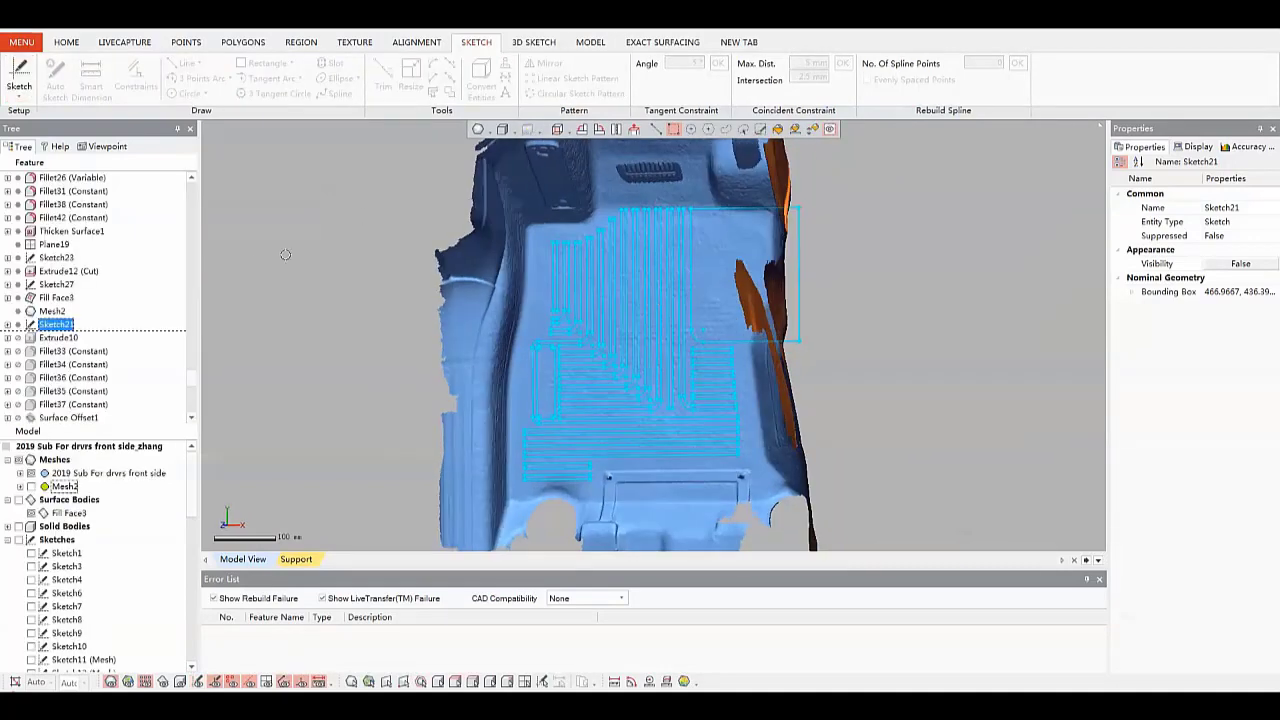
# Extrude the groove sketch Sketch21 as a solid merged with the mat body
pyautogui.click(590, 42)
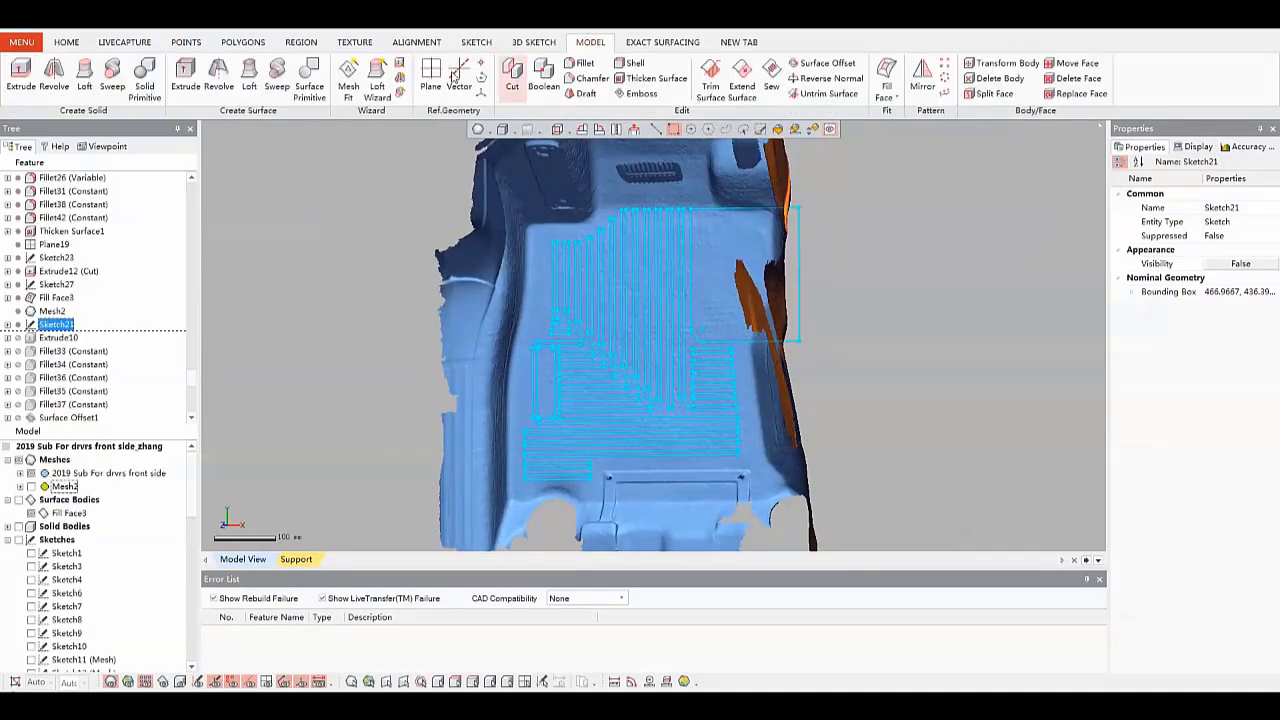
pyautogui.click(20, 74)
pyautogui.moveTo(651, 271); pyautogui.dragTo(516, 311, button='right')
pyautogui.scroll(2, 516, 311)
pyautogui.keyDown('ctrl'); pyautogui.moveTo(556, 270); pyautogui.dragTo(706, 175, button='right'); pyautogui.keyUp('ctrl')
pyautogui.click(306, 157)
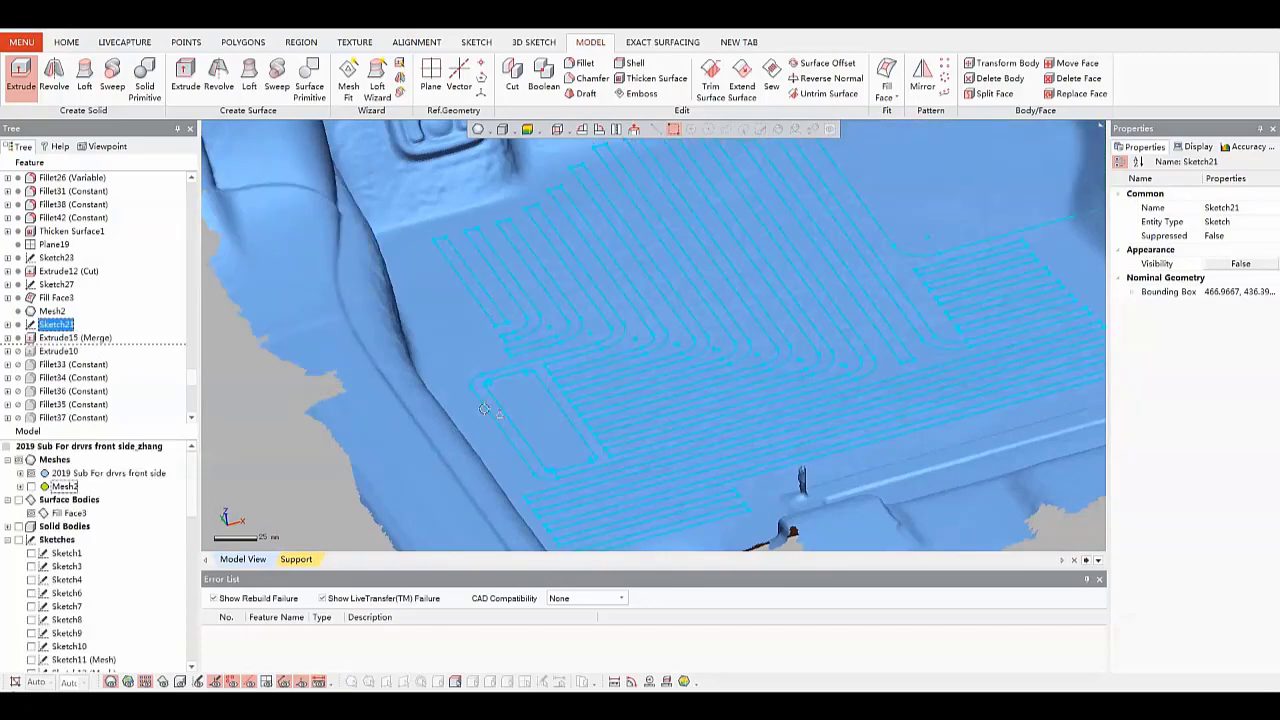
# Examine the groove pattern across the whole floor mat from several angles and clear the selection
pyautogui.scroll(-5, 532, 341)
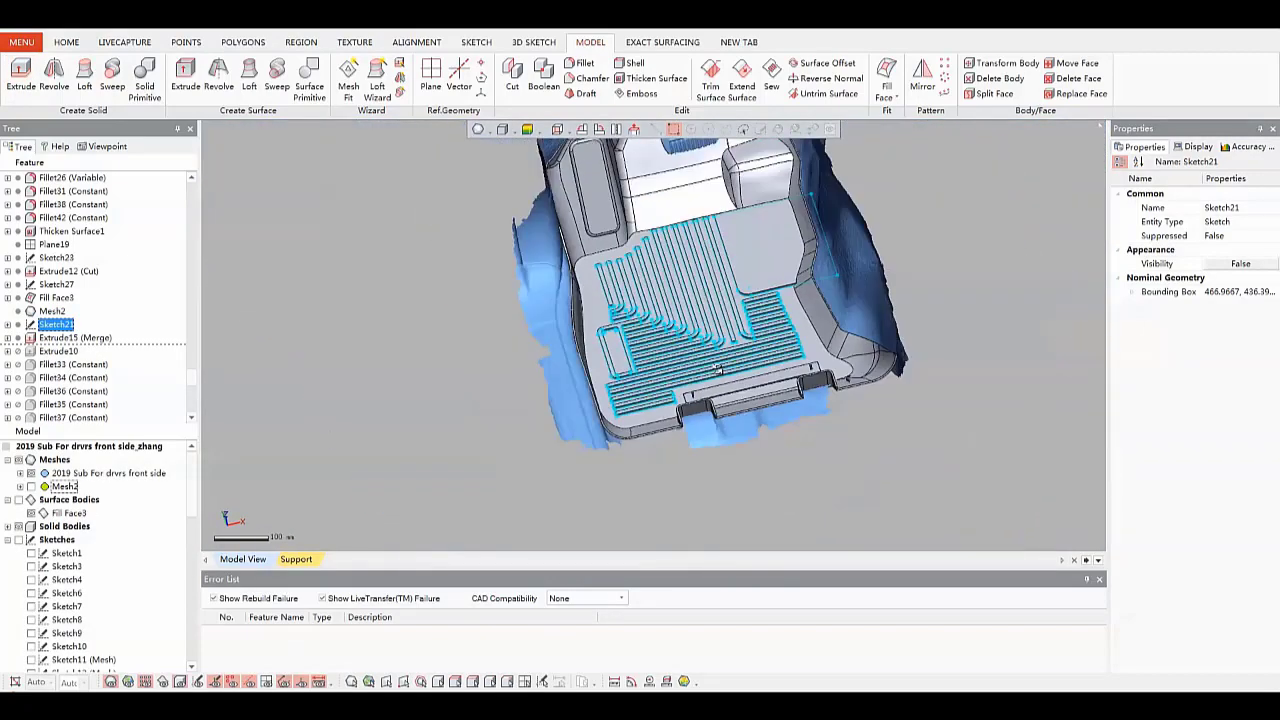
pyautogui.moveTo(532, 341); pyautogui.dragTo(674, 391, button='right')
pyautogui.press('Escape')
pyautogui.scroll(1, 660, 386)
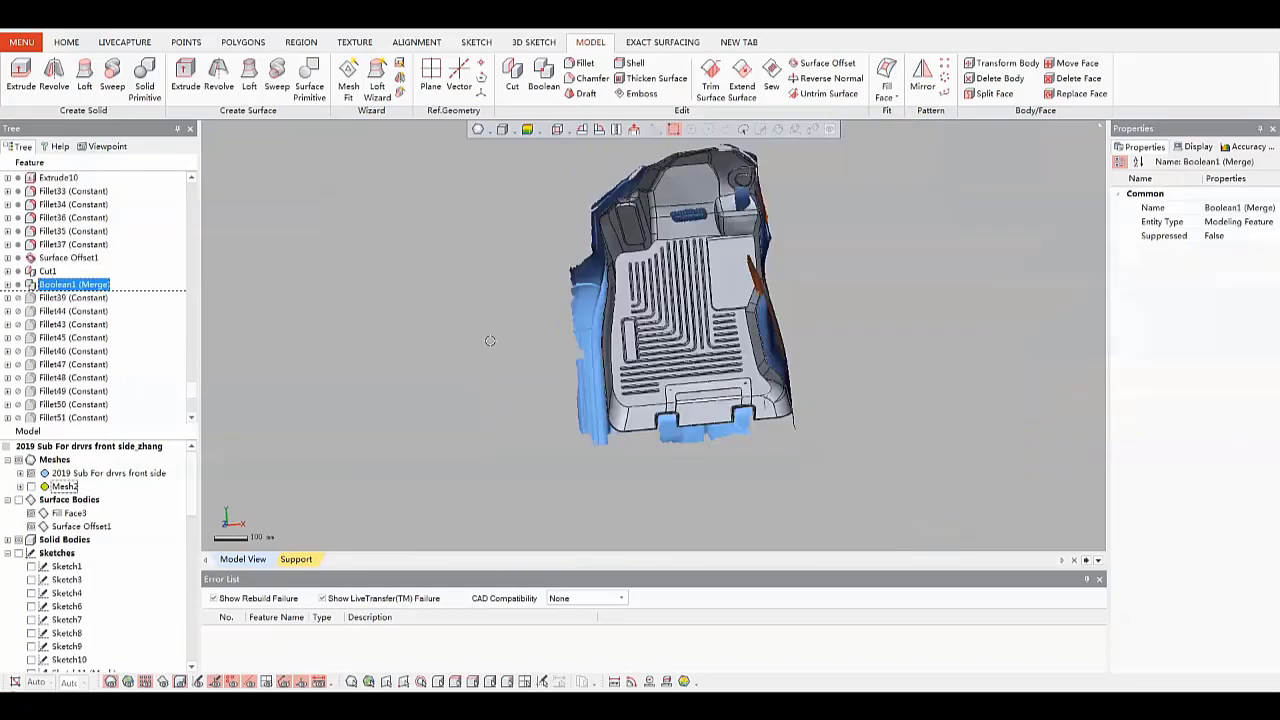
pyautogui.click(490, 341)
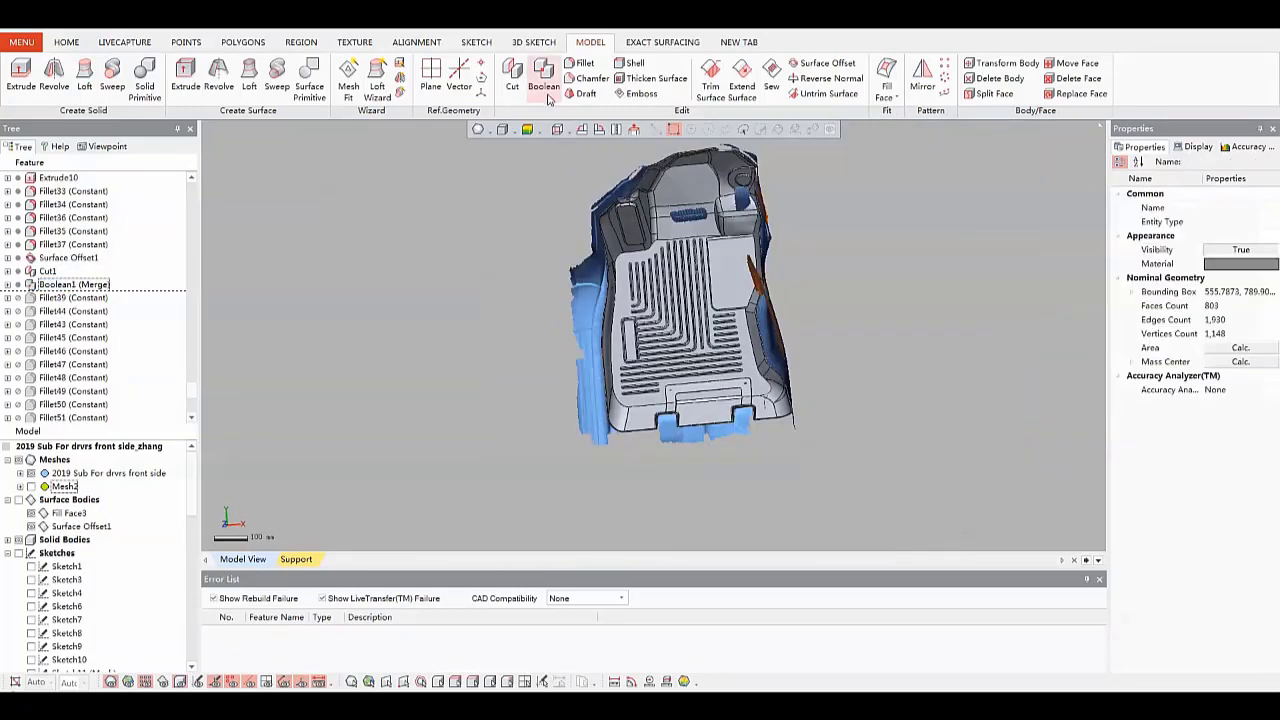